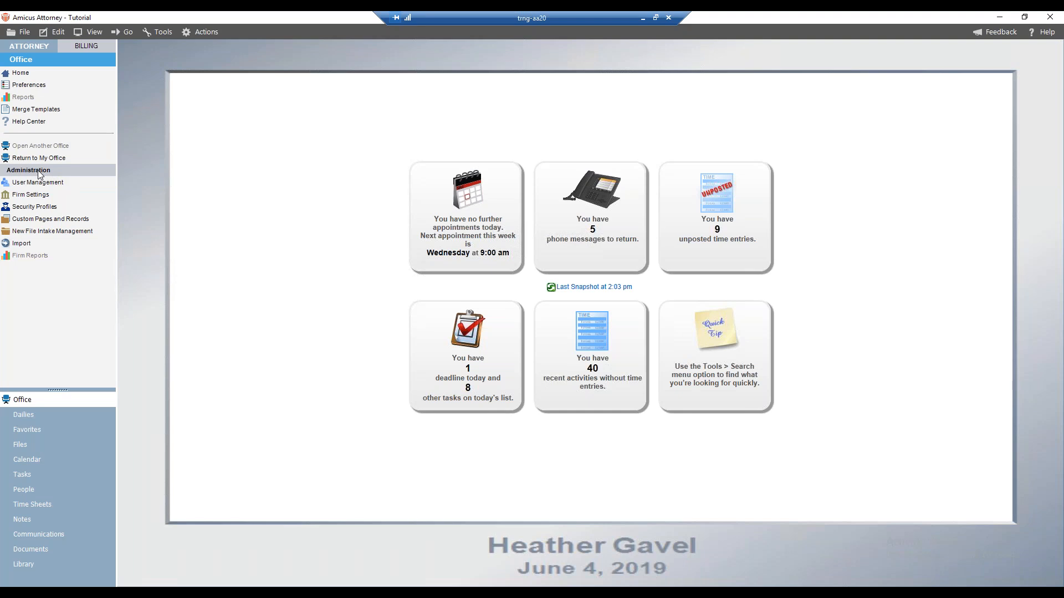
Open the New File Intake Management settings and review the Basic intake form for all file types
left_click(37, 182)
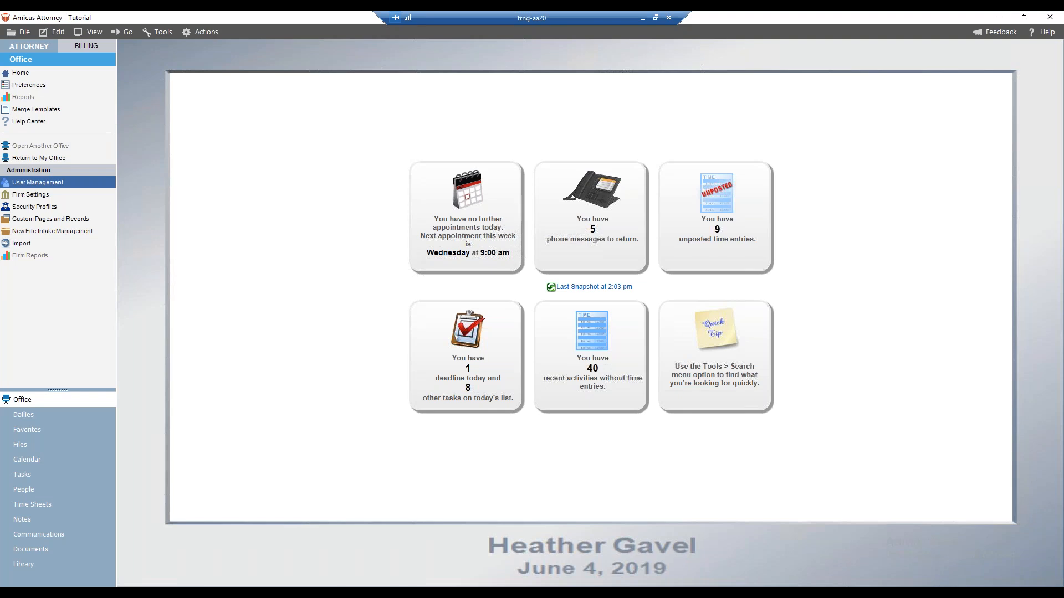
left_click(40, 197)
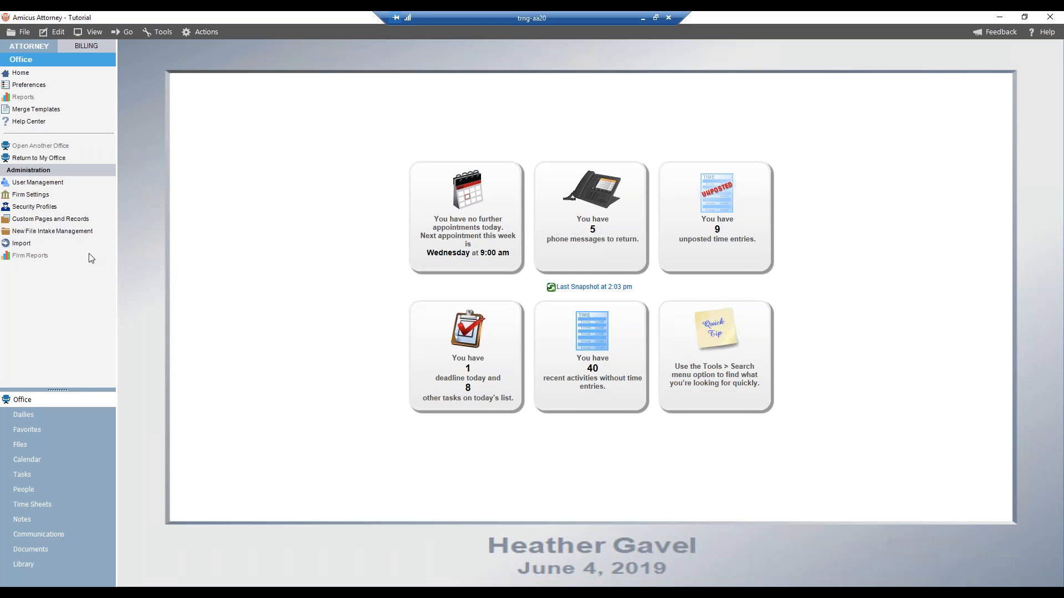
left_click(58, 237)
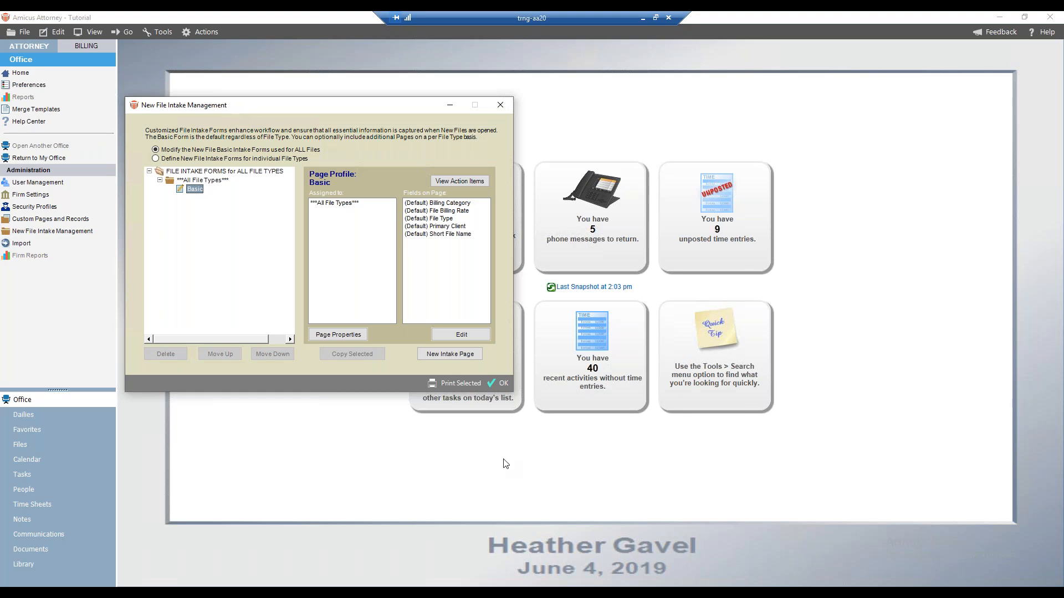
left_click(498, 384)
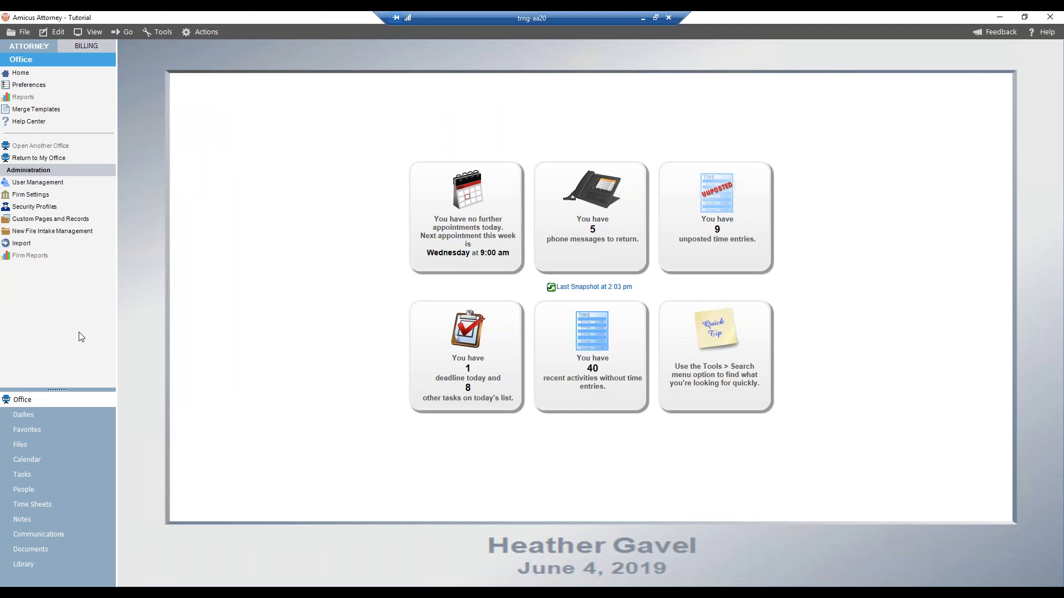
Open the Files list and start creating a new file
left_click(38, 444)
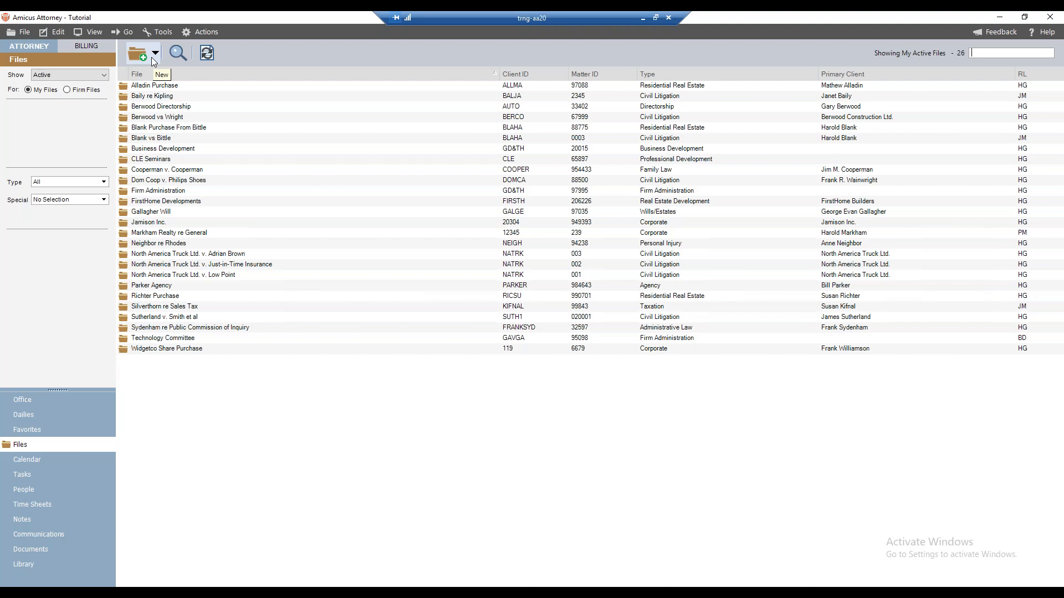
left_click(153, 57)
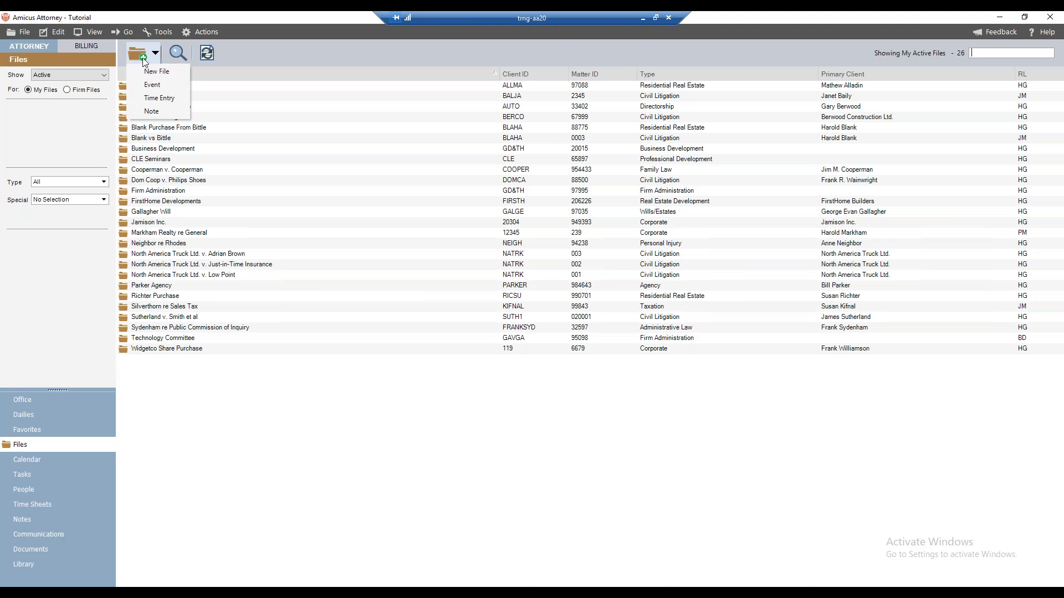
left_click(151, 71)
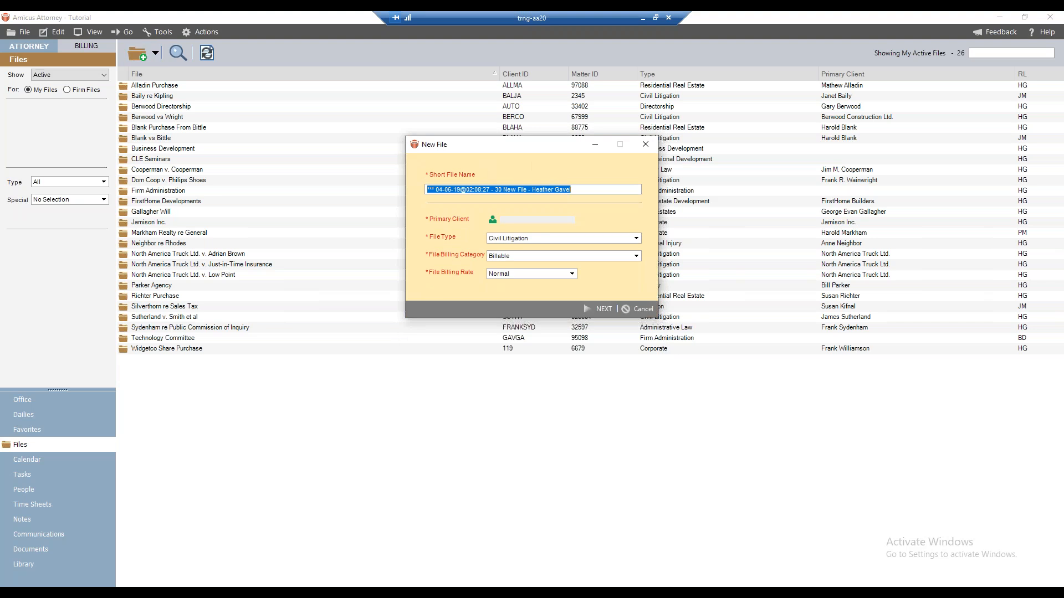
Set the new file's type to Litigation
left_click(637, 238)
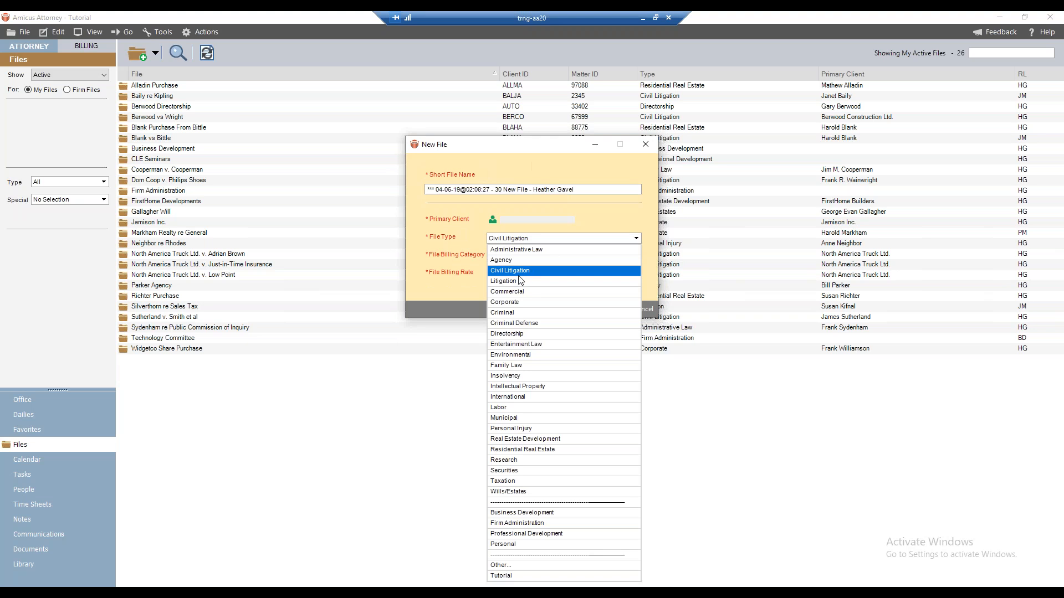
left_click(514, 281)
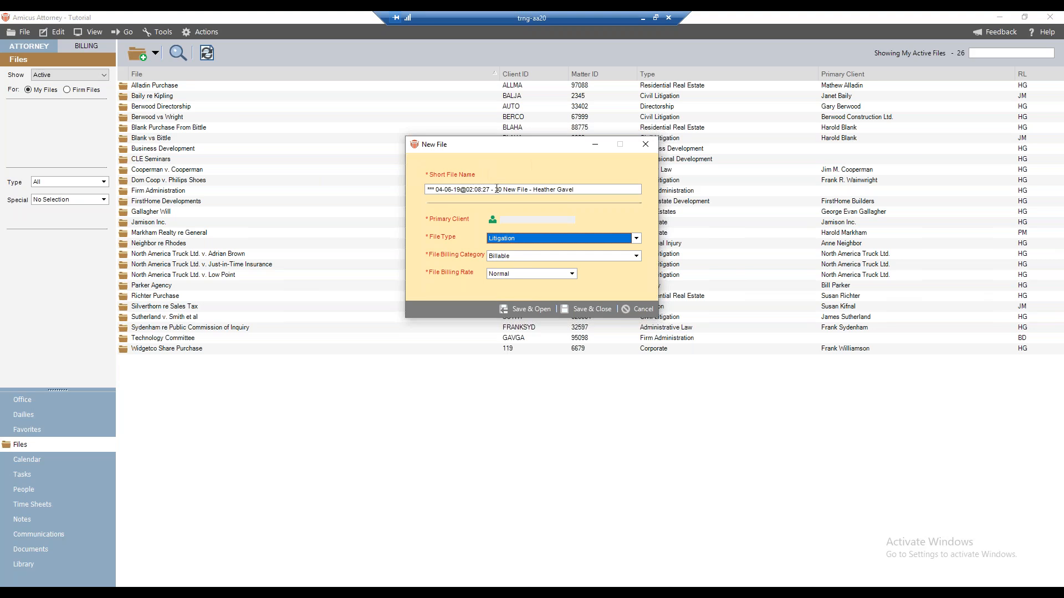
left_click_drag(575, 189, 388, 195)
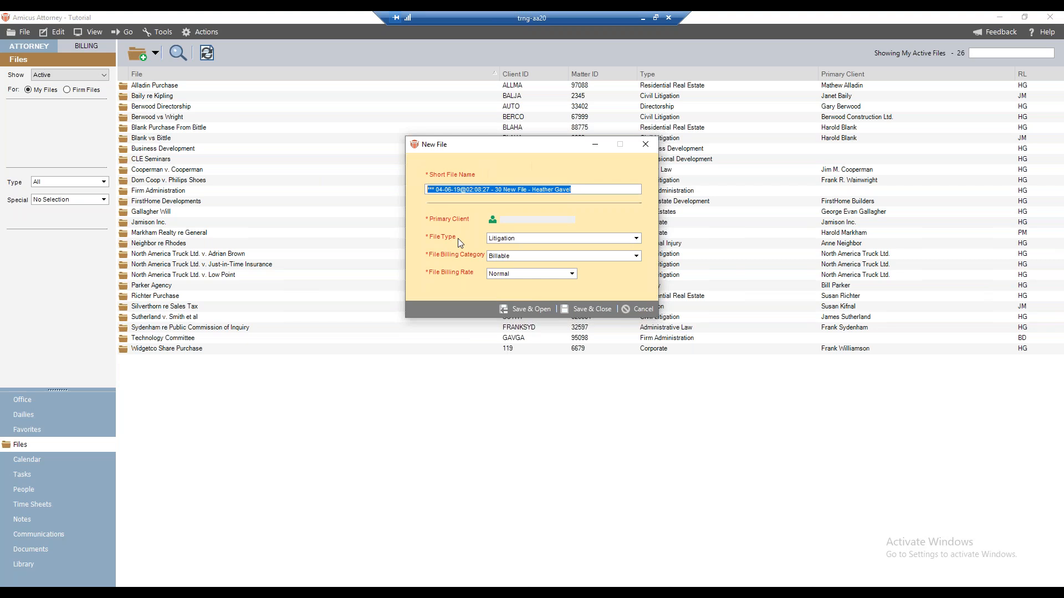
left_click(528, 239)
left_click(522, 239)
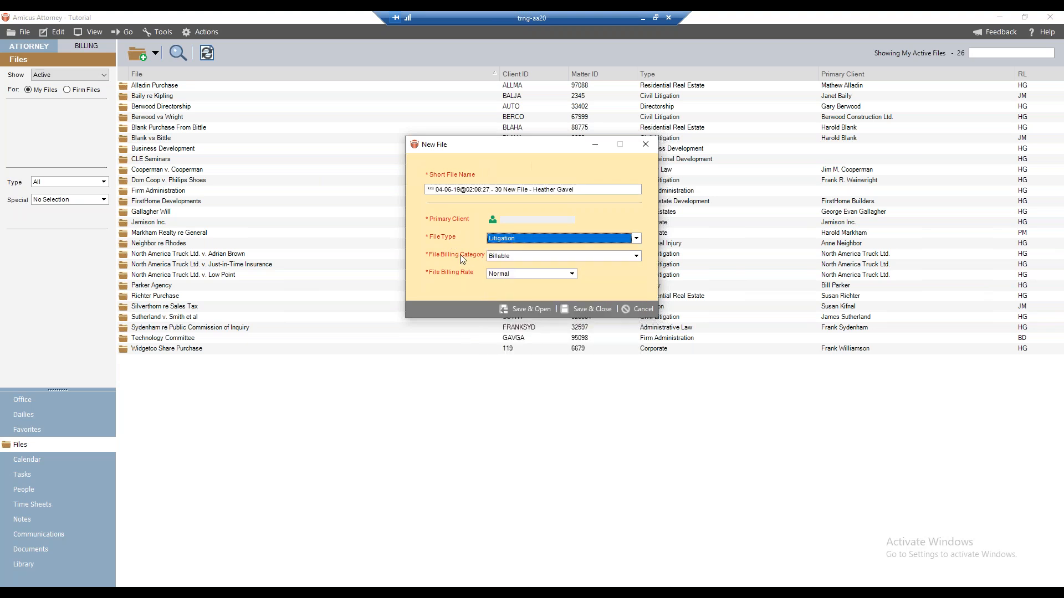
left_click(518, 258)
left_click(519, 258)
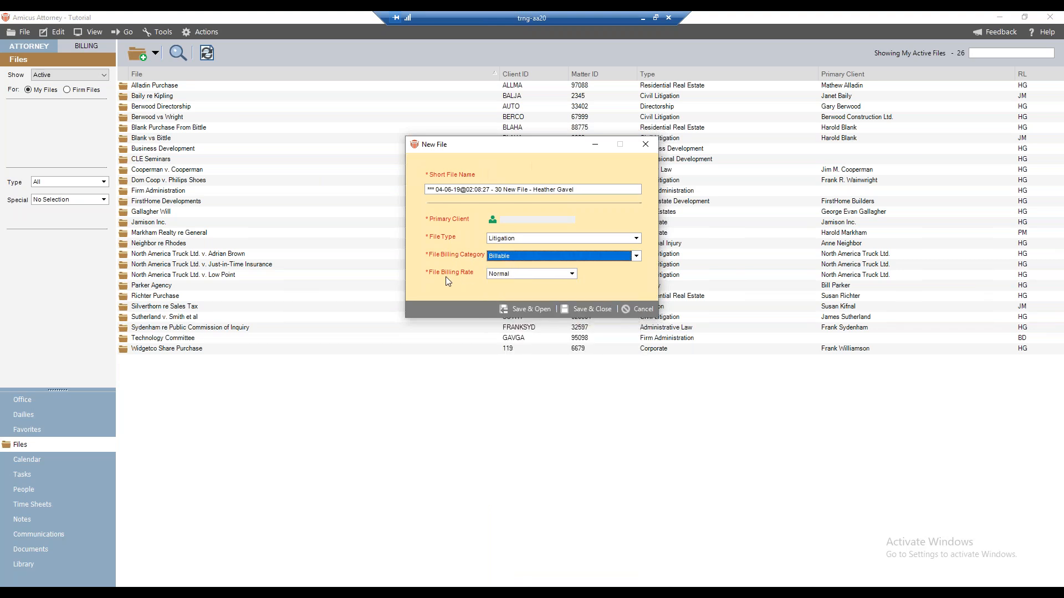
left_click(549, 275)
left_click(549, 277)
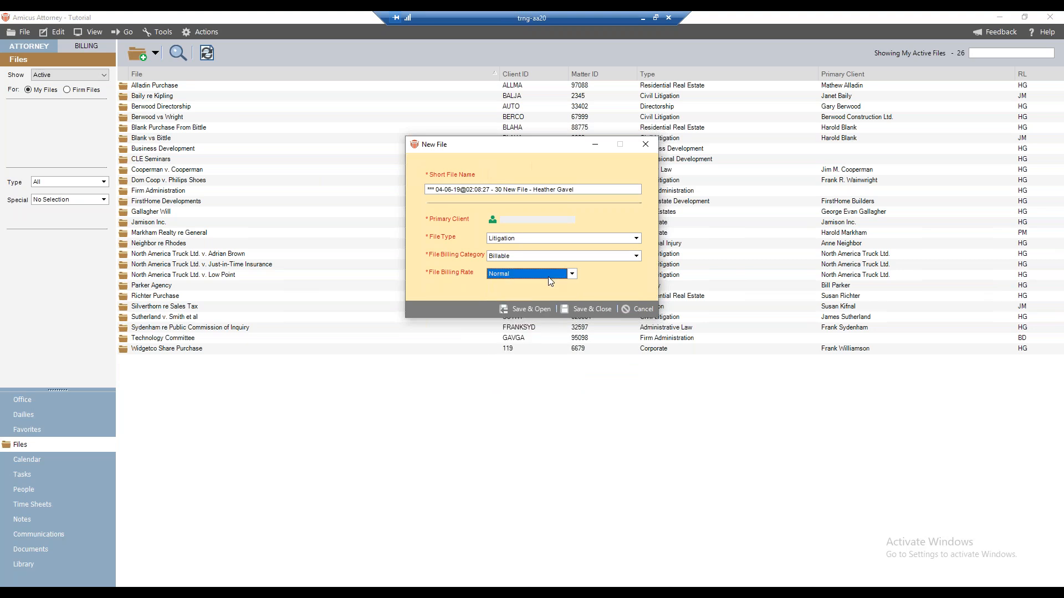
Set the new file's type to Civil Litigation
left_click(493, 220)
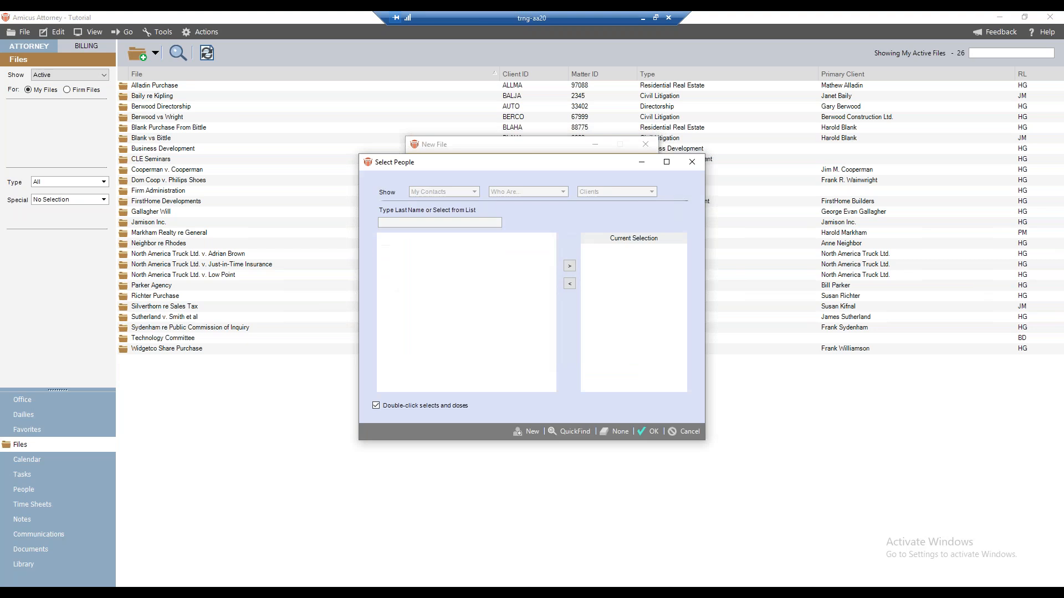
left_click(690, 431)
left_click_drag(577, 190, 397, 187)
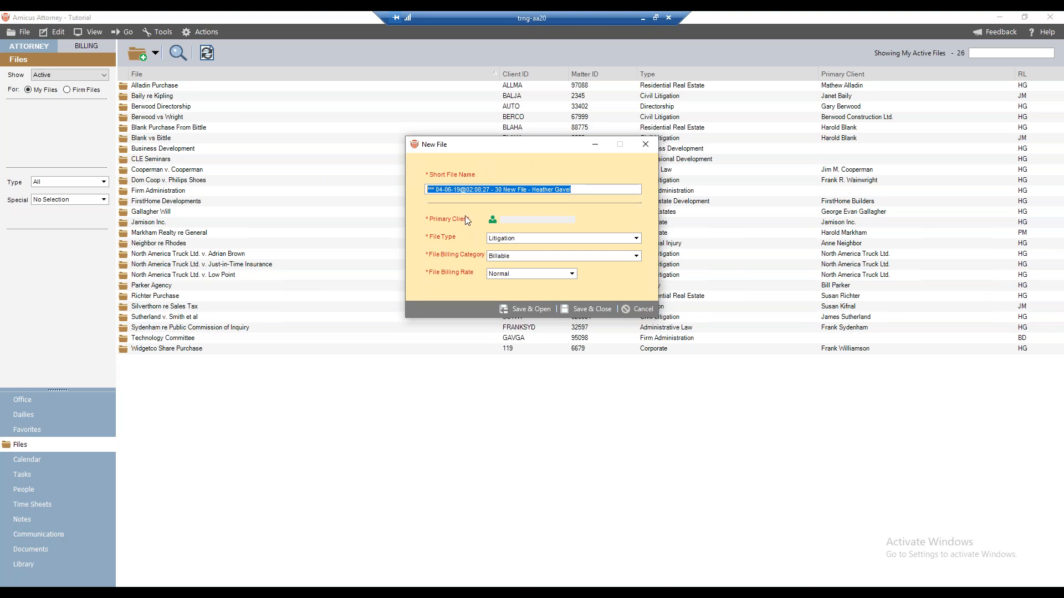
left_click(564, 242)
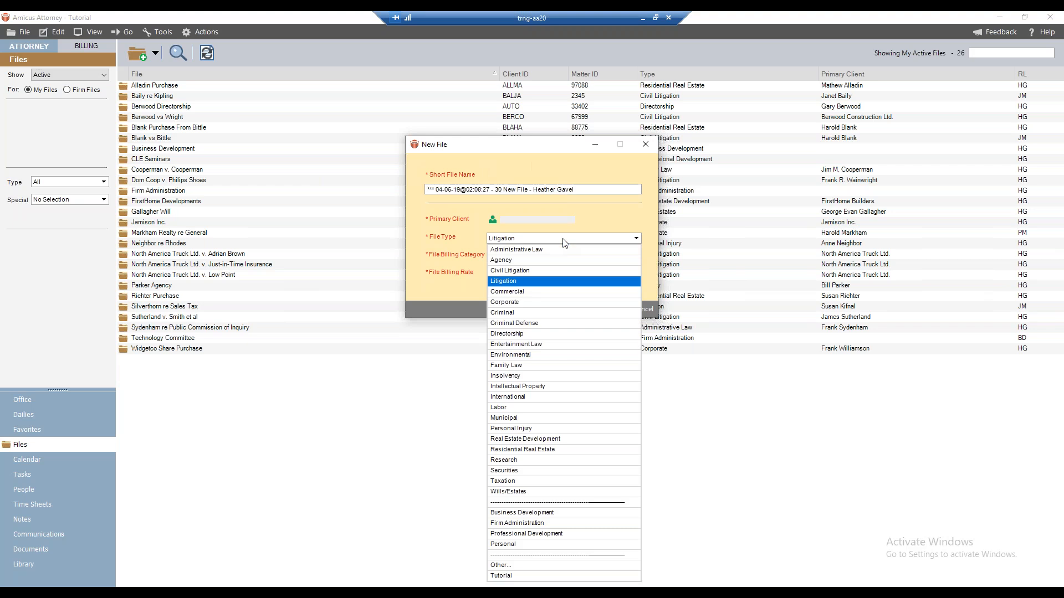
left_click(535, 271)
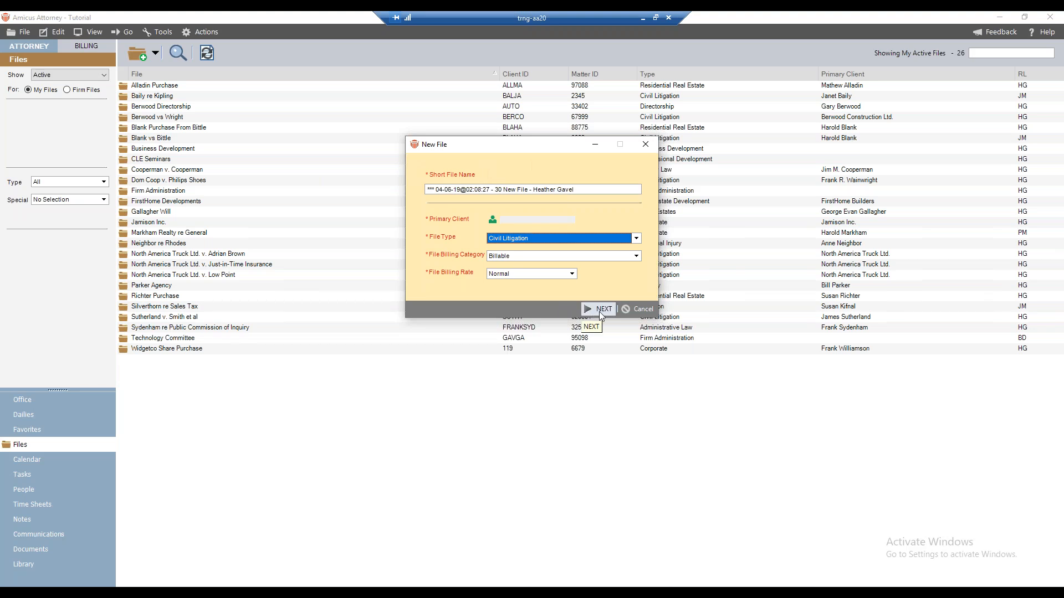
Name the file Webinar Test File
left_click(580, 190)
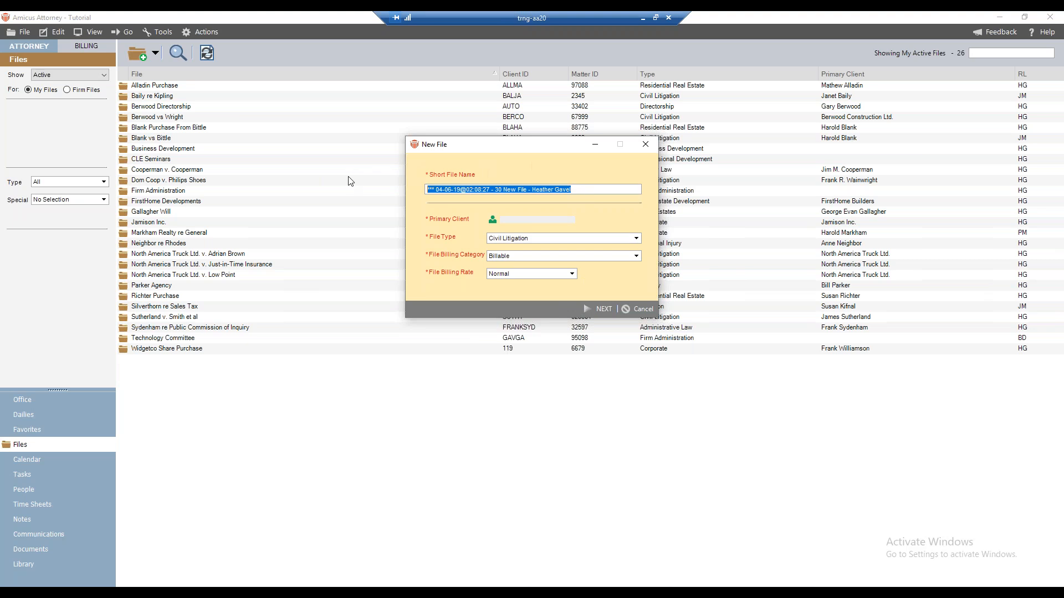
type("Webinar")
type("Test File")
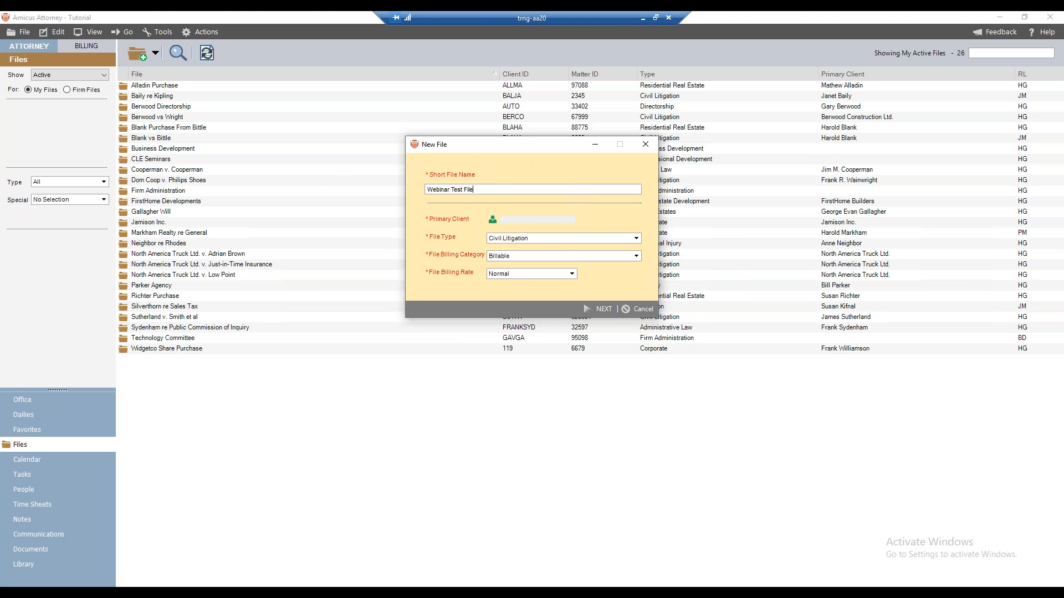
Select the House of Grant contact as the file's primary client
left_click(491, 219)
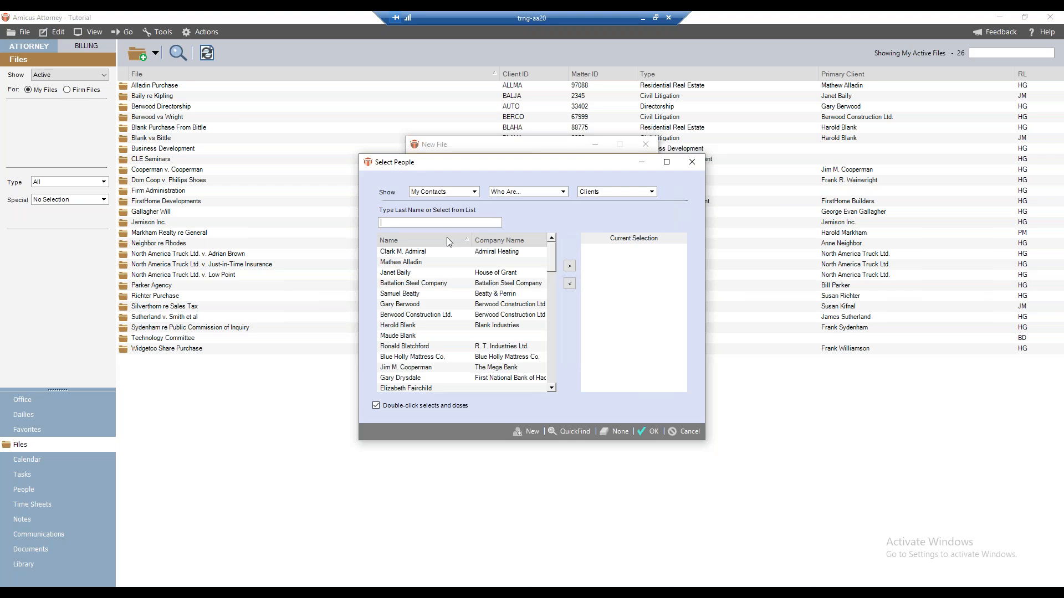
left_click(402, 273)
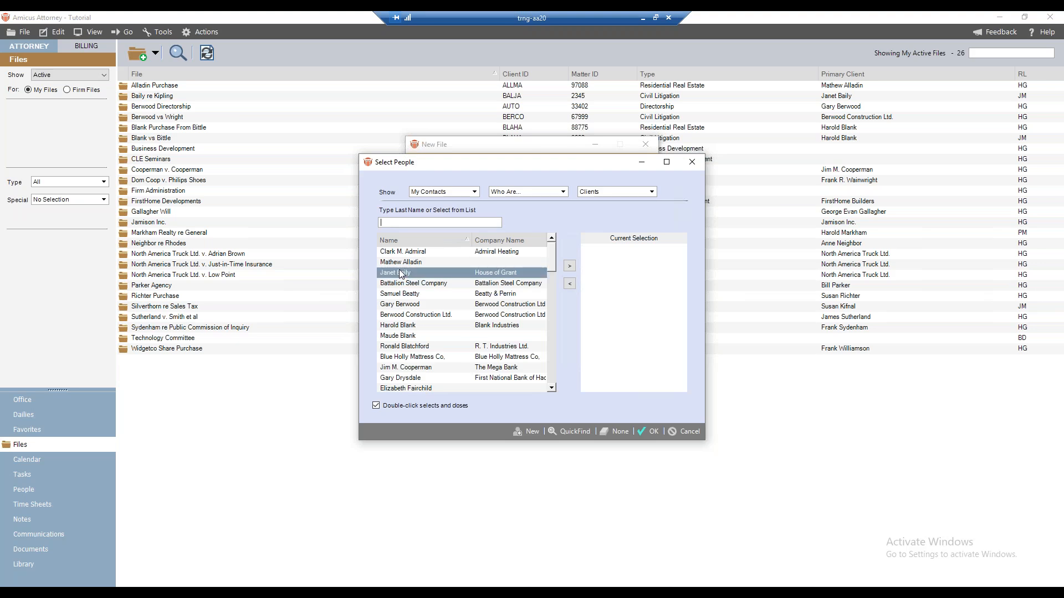
left_click(570, 266)
left_click(647, 432)
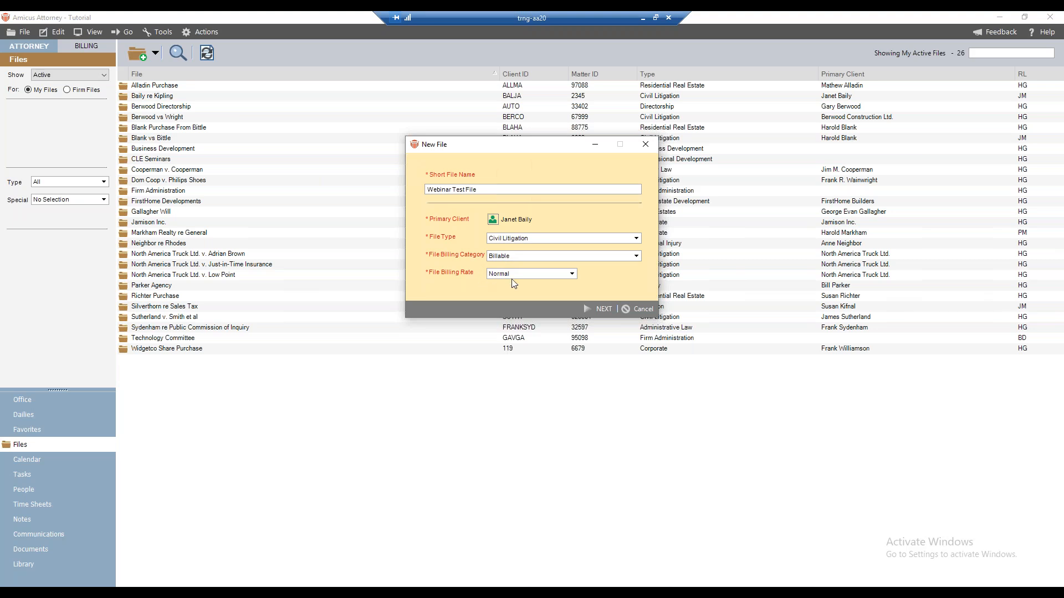
Preview the case details and court information page and its type-of-action options, then return to the first page
left_click(594, 309)
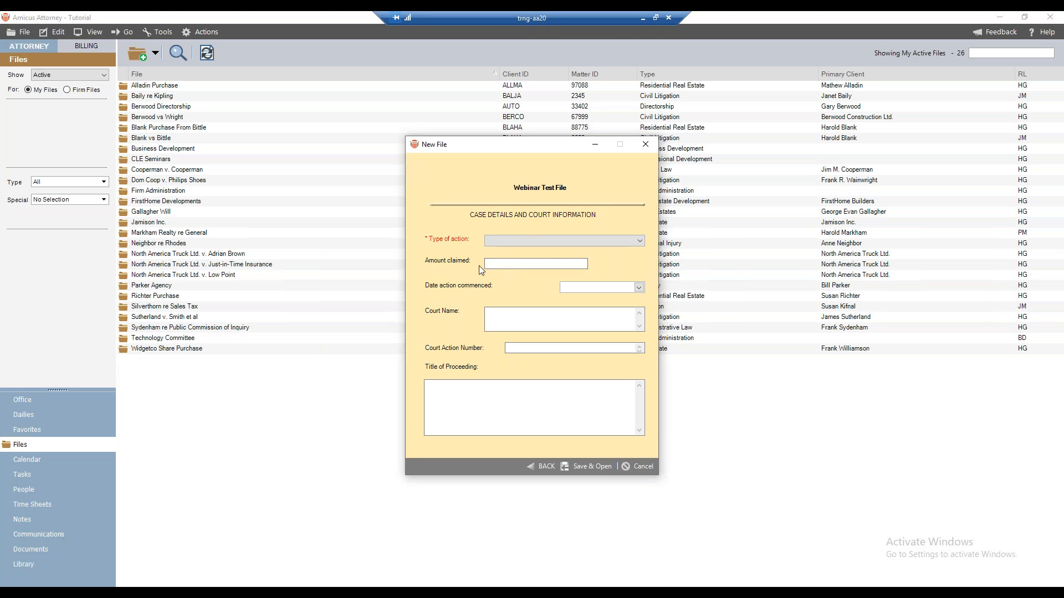
left_click(541, 466)
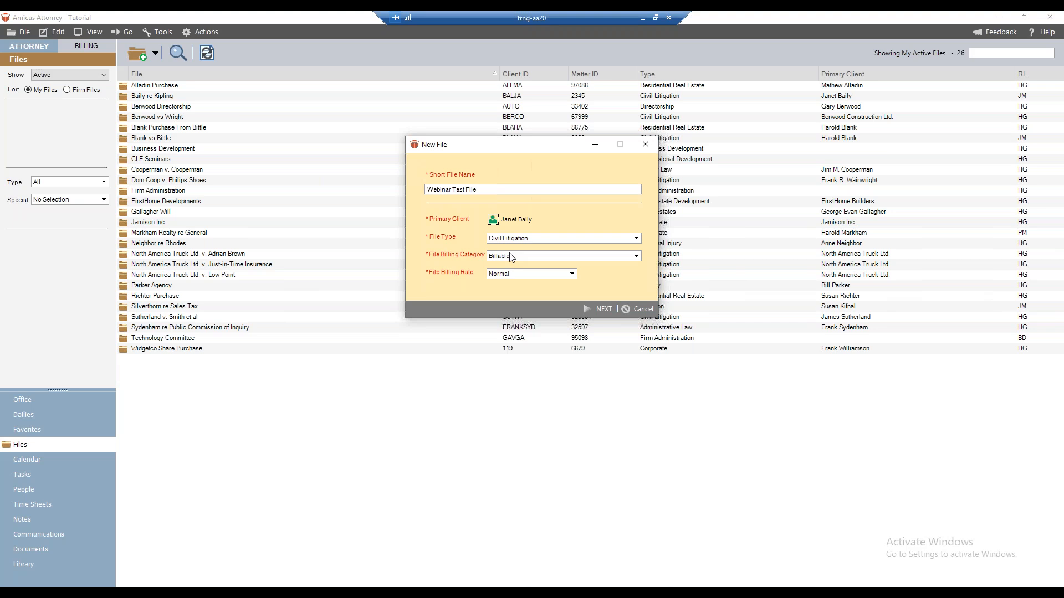
left_click(602, 312)
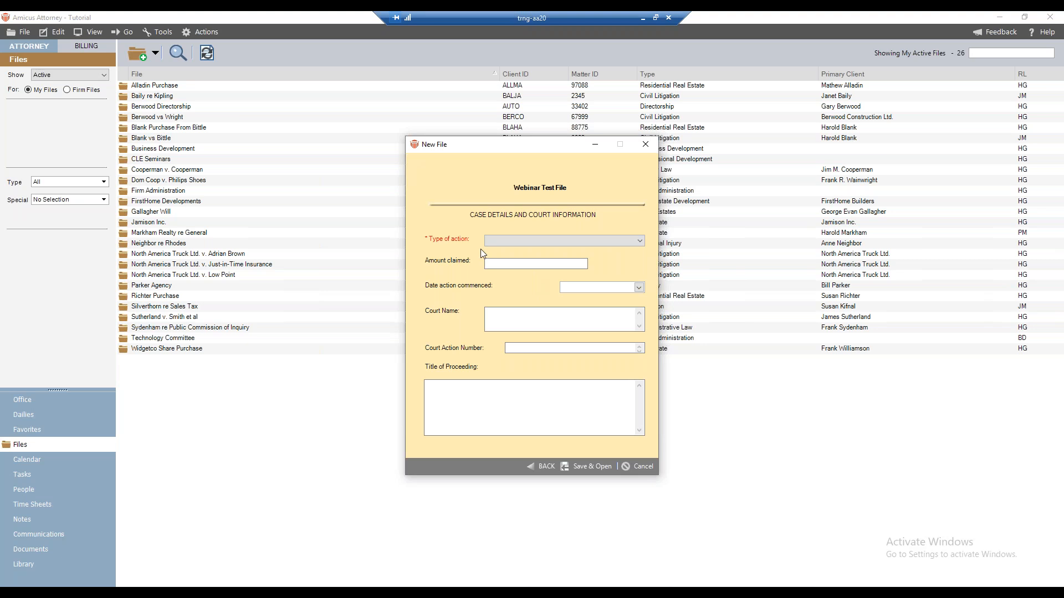
left_click(547, 243)
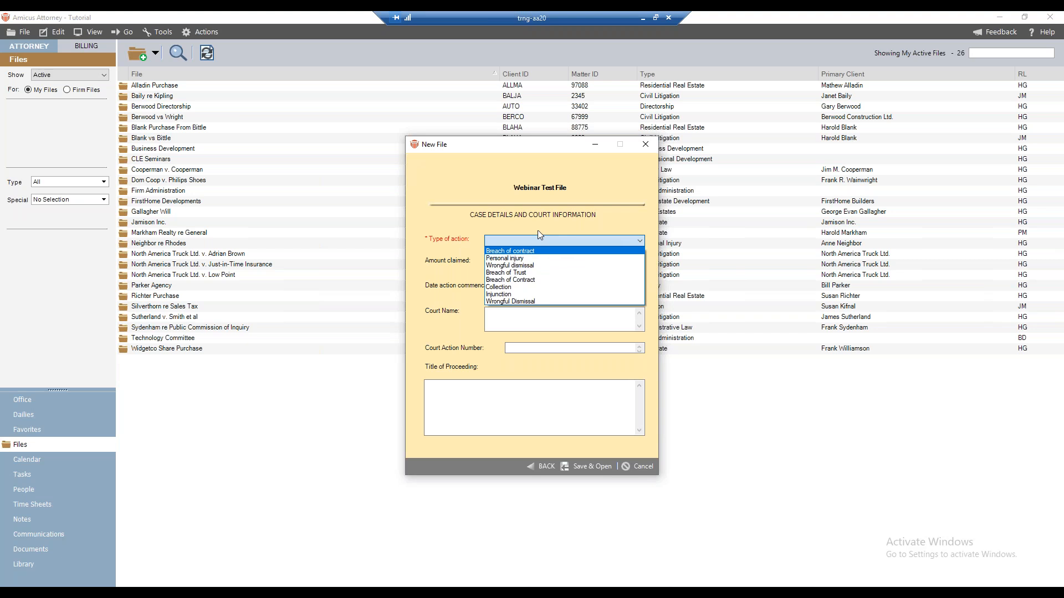
left_click(524, 230)
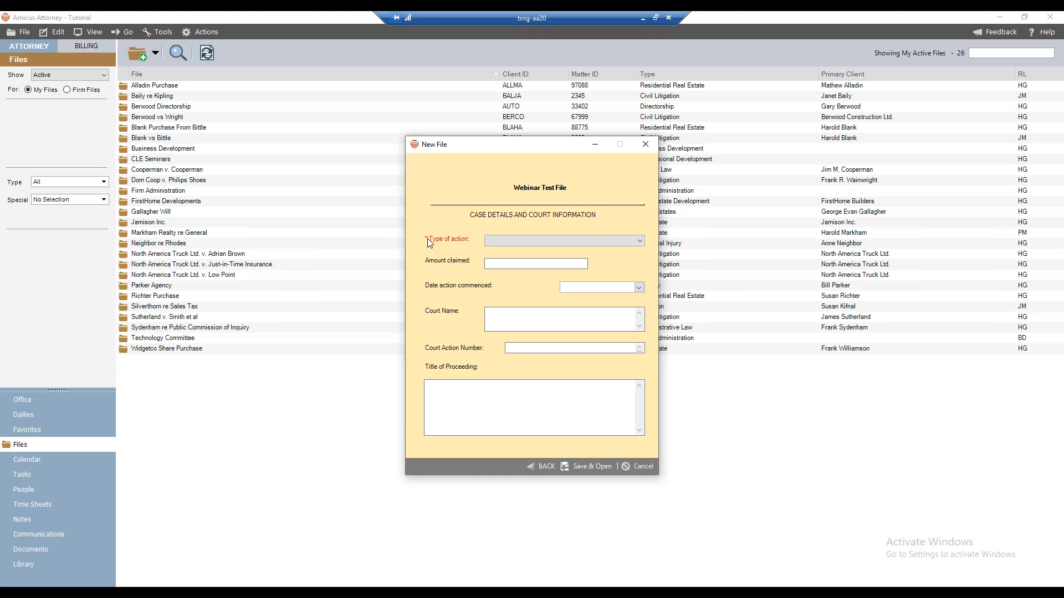
left_click(542, 466)
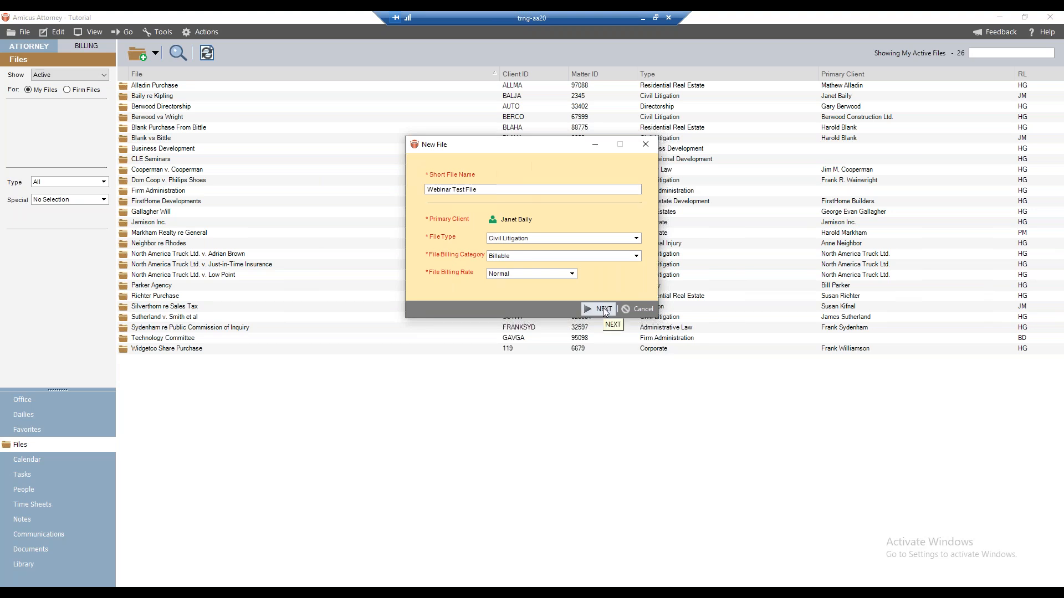
Remove the primary client and try to proceed without one
left_click(492, 220)
double_click(601, 249)
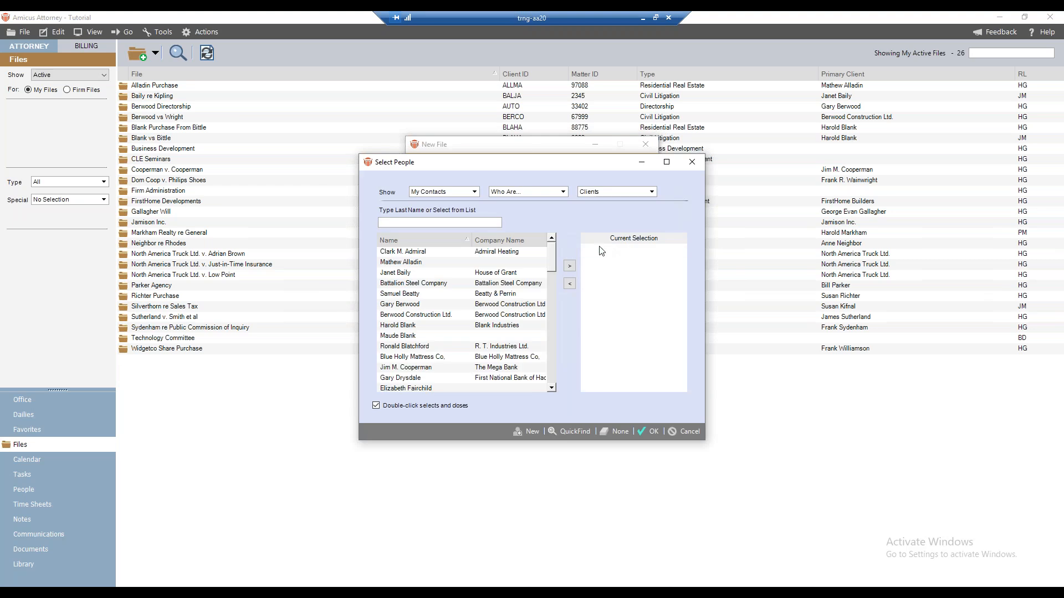
left_click(649, 432)
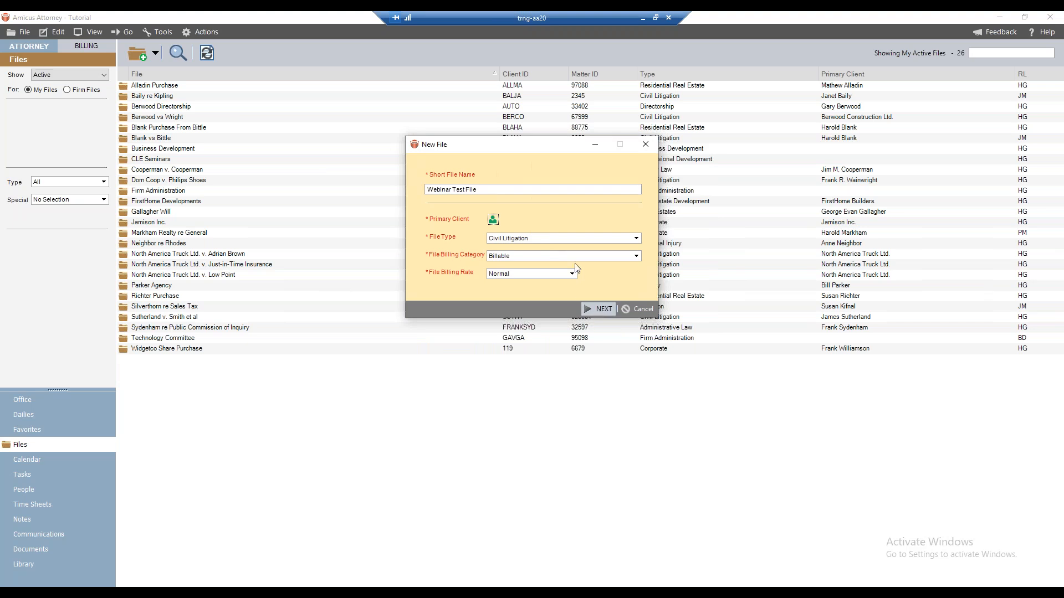
key("Return")
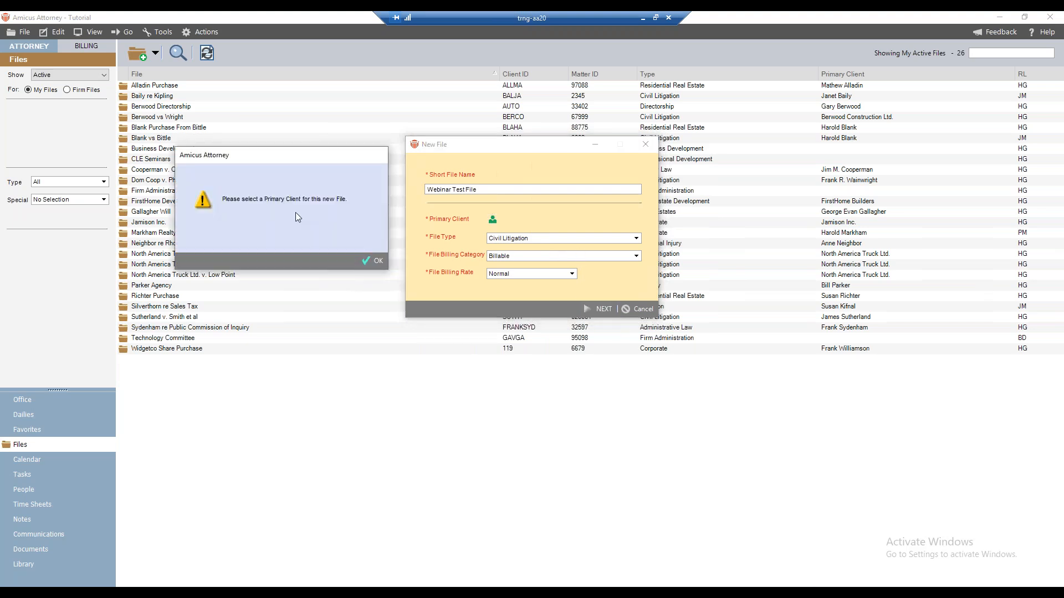
left_click(374, 257)
Reselect the House of Grant contact as primary client and continue to the case details page
left_click(493, 221)
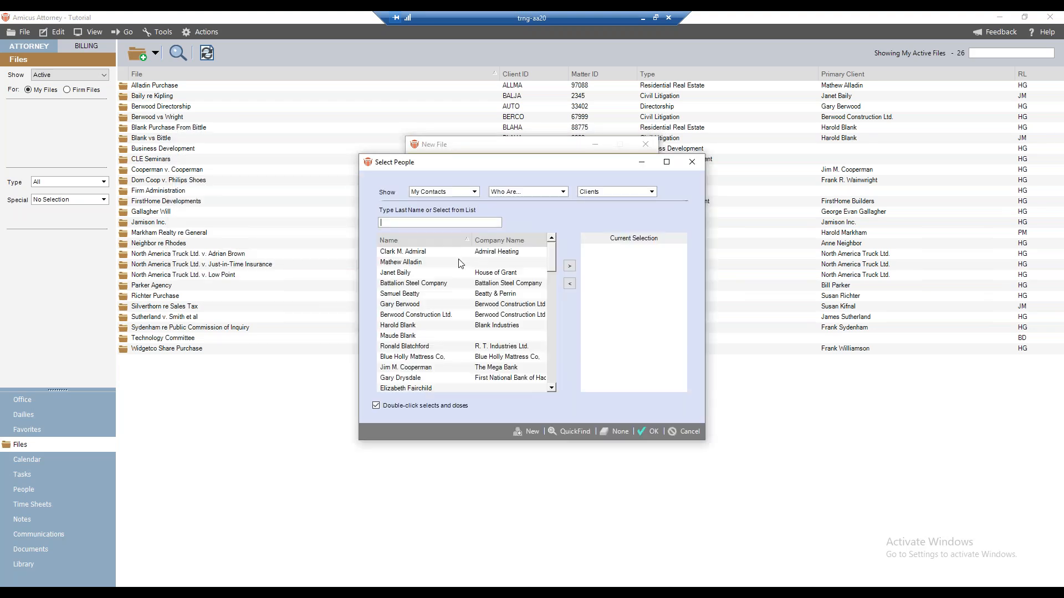
left_click(412, 273)
left_click(569, 266)
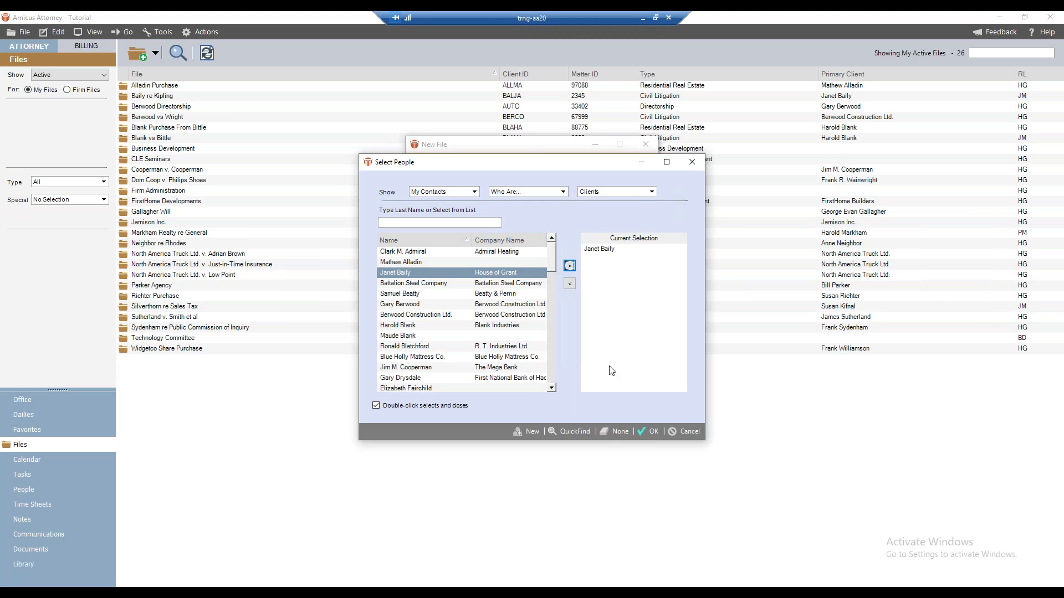
left_click(648, 431)
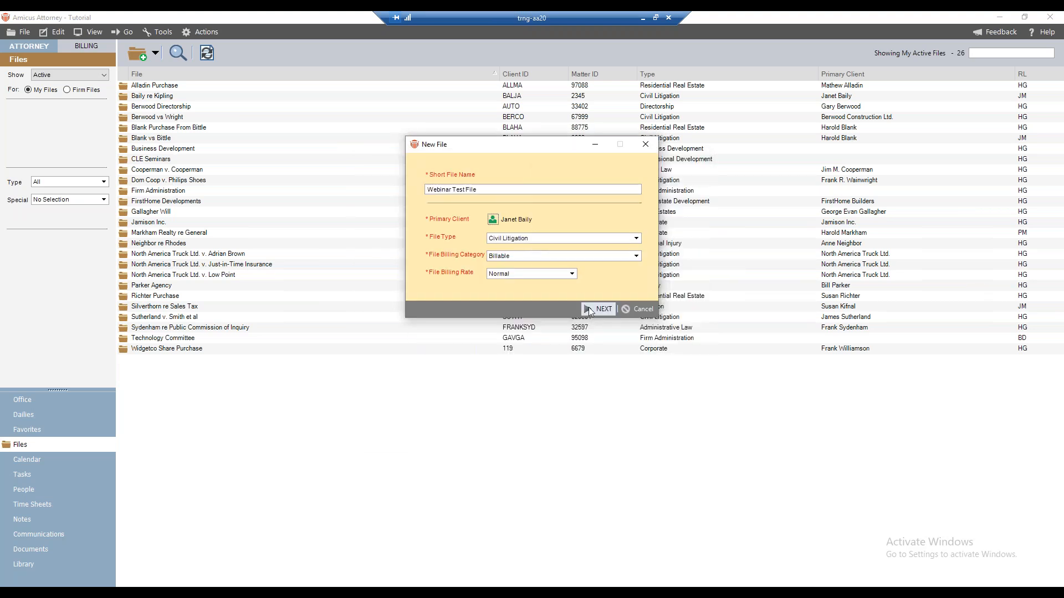
left_click(589, 309)
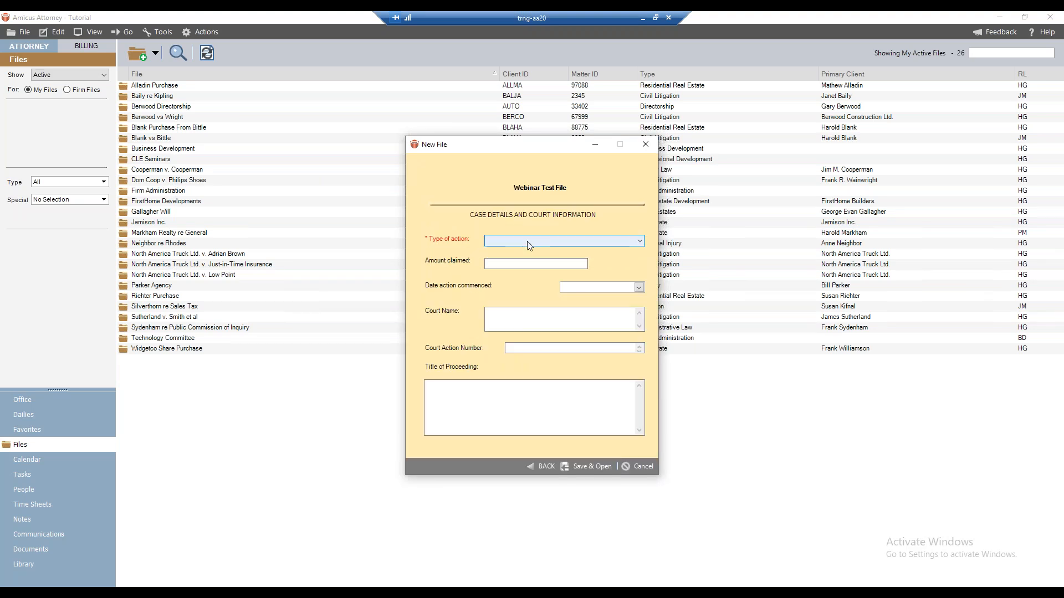
Try choosing Breach of Trust as the type of action, then cancel the new file
left_click(490, 244)
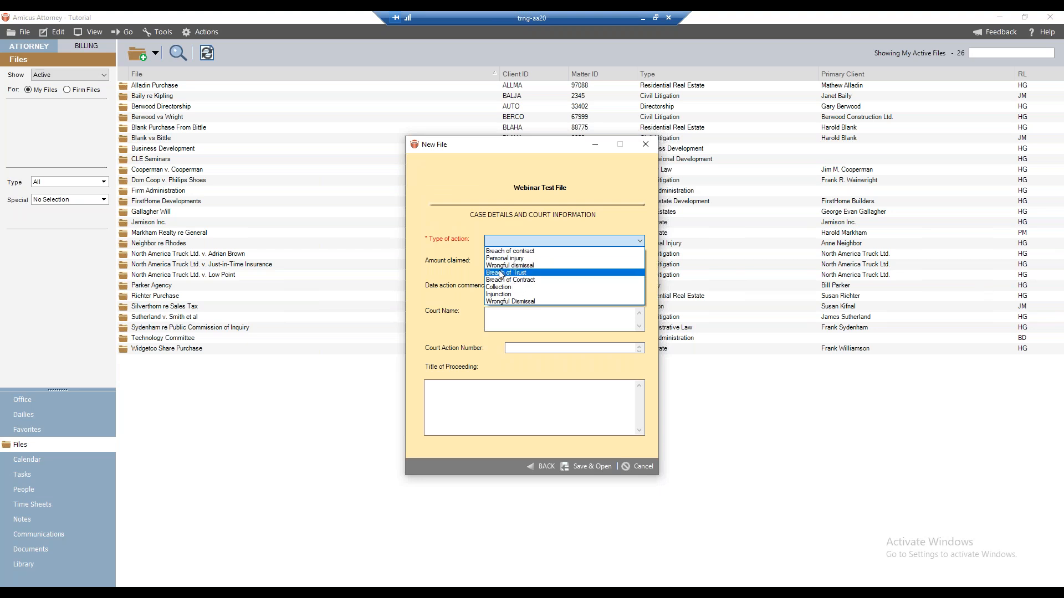
left_click(460, 268)
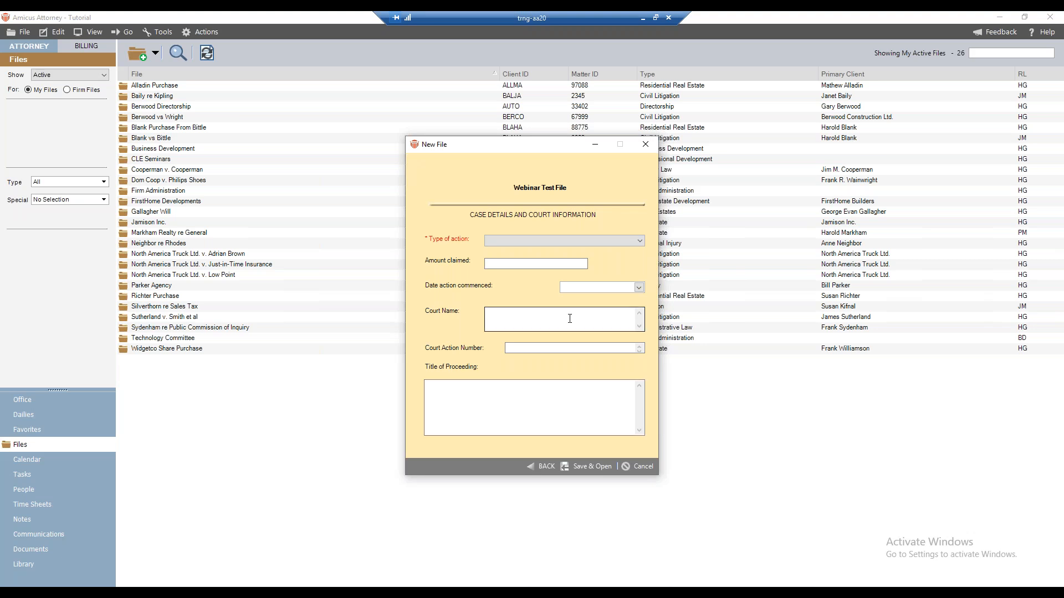
left_click(636, 466)
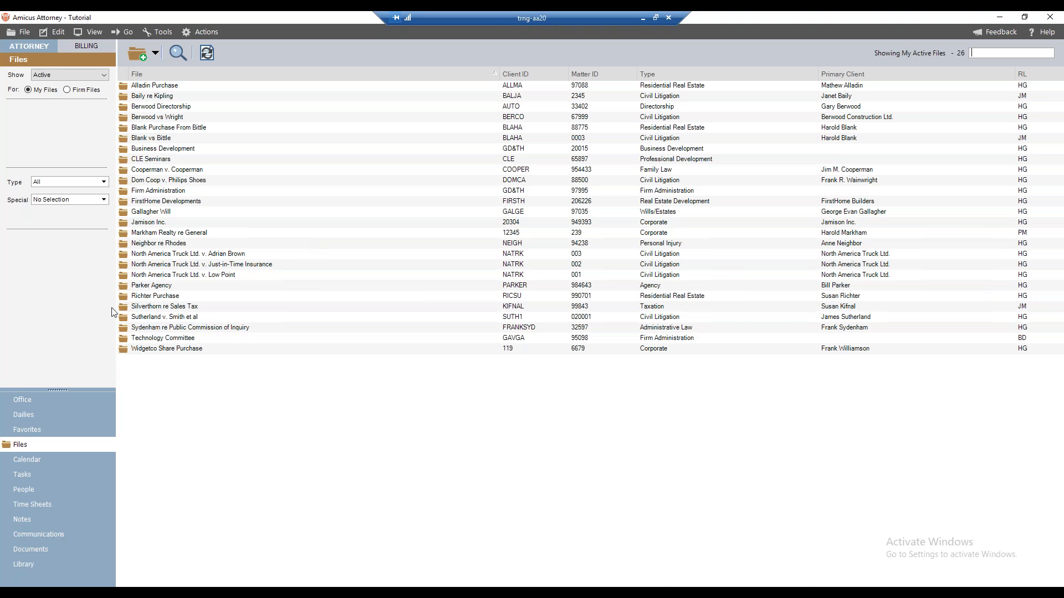
Open New File Intake Management and review the per-file-type action items for Administrative Law and Civil Litigation
left_click(21, 399)
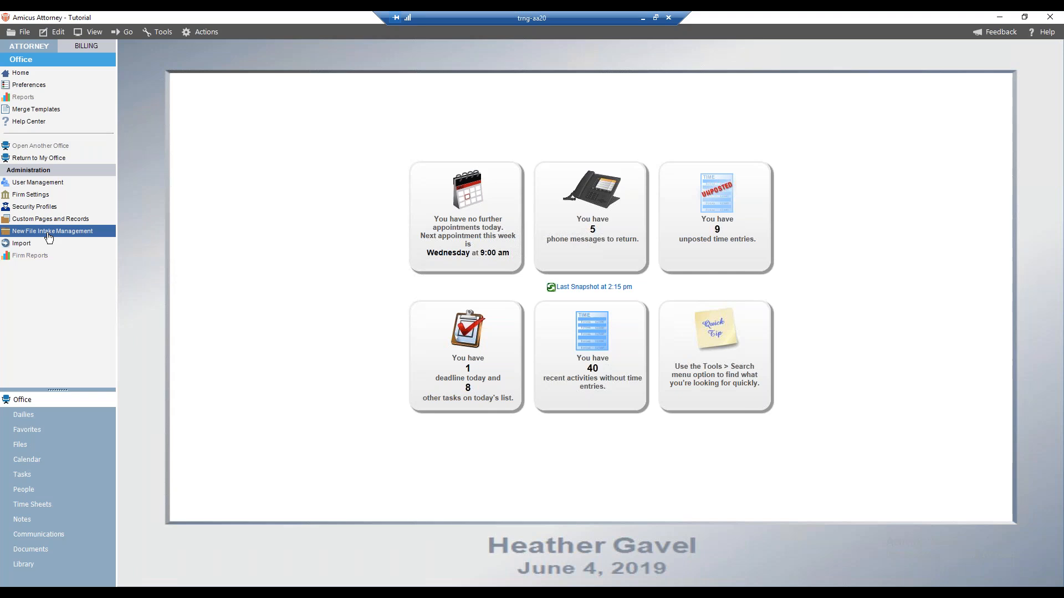
left_click(49, 232)
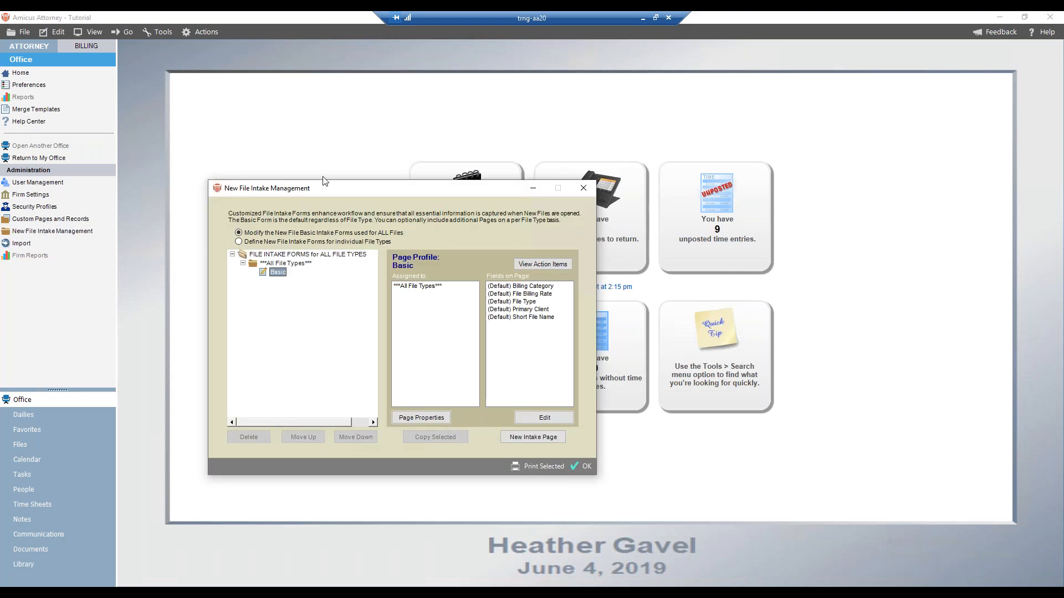
left_click_drag(315, 184, 262, 138)
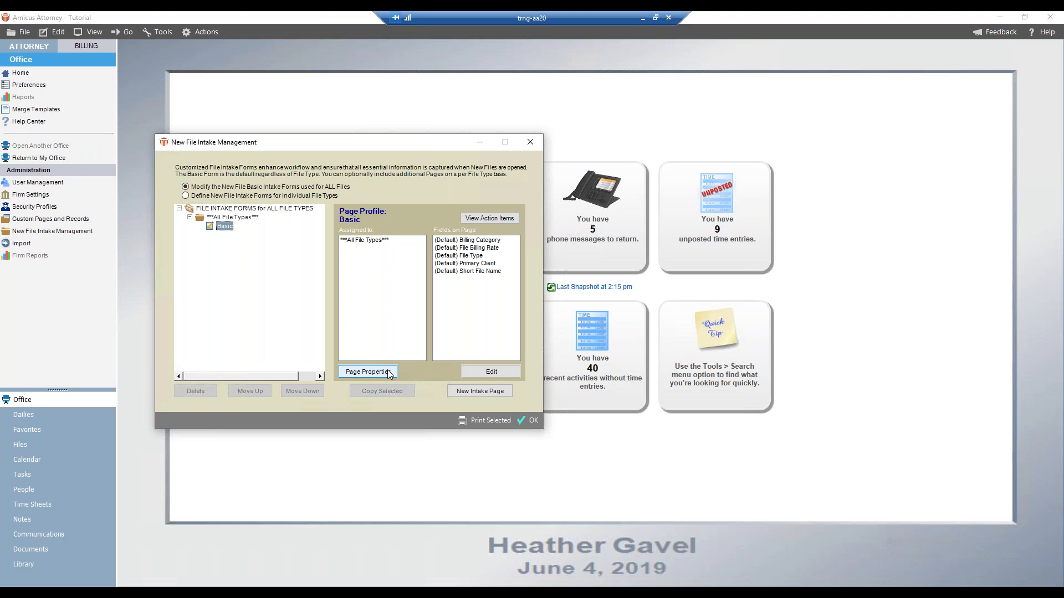
left_click(221, 197)
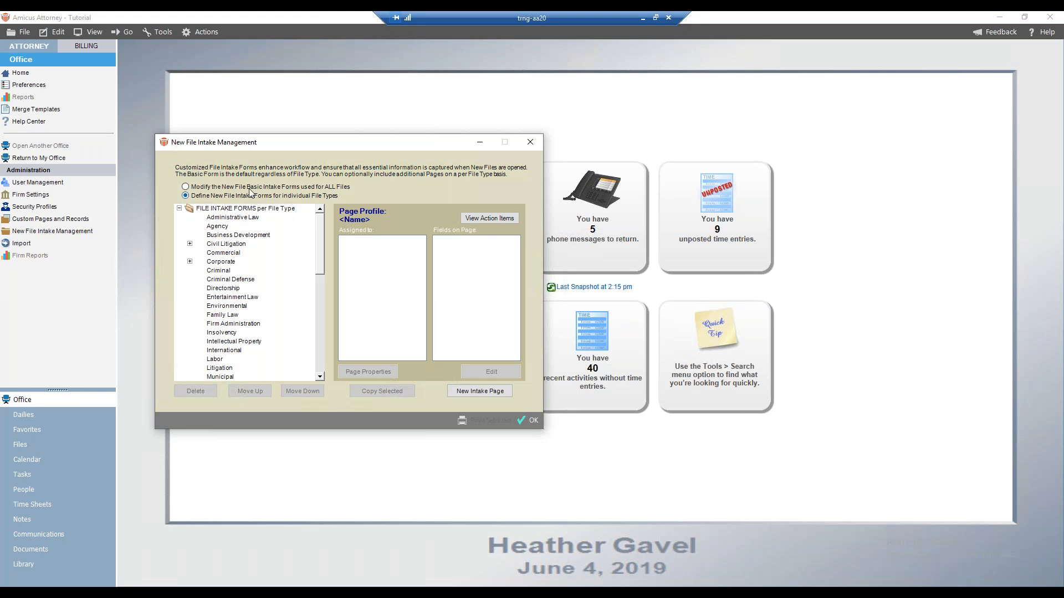
left_click(220, 218)
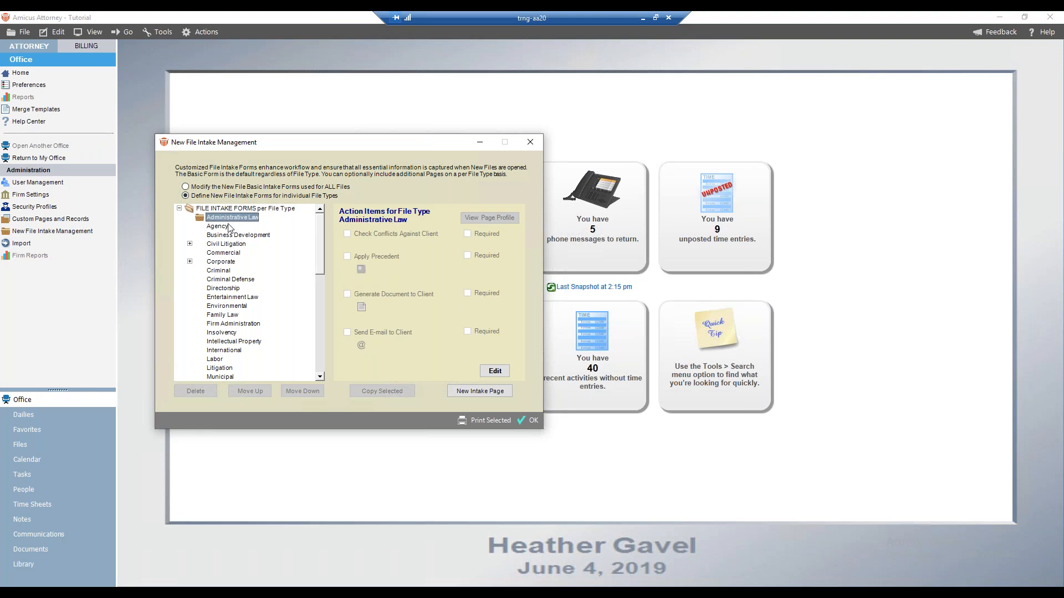
left_click(230, 244)
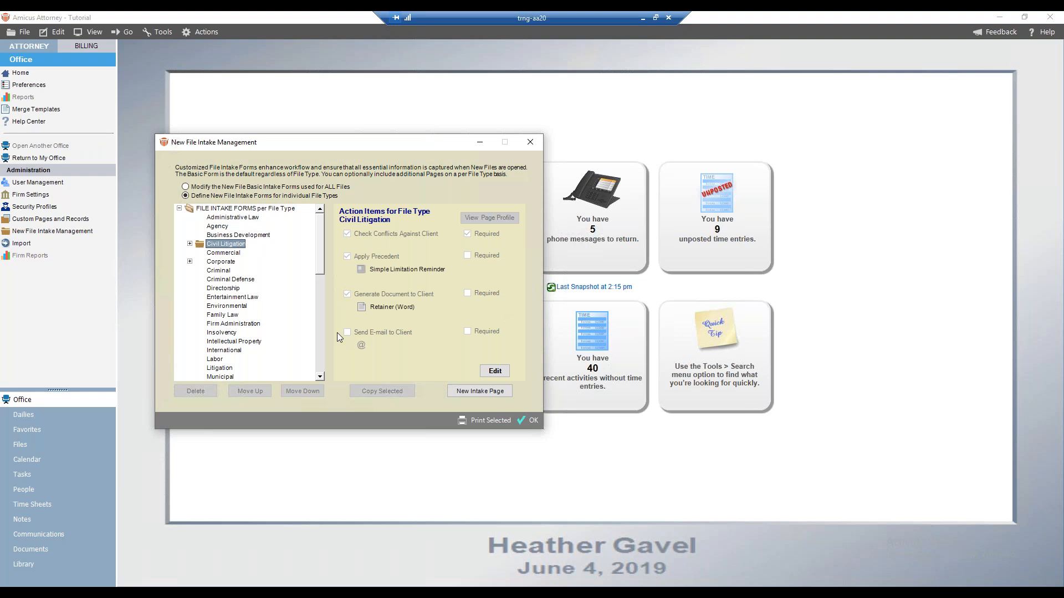
left_click(533, 420)
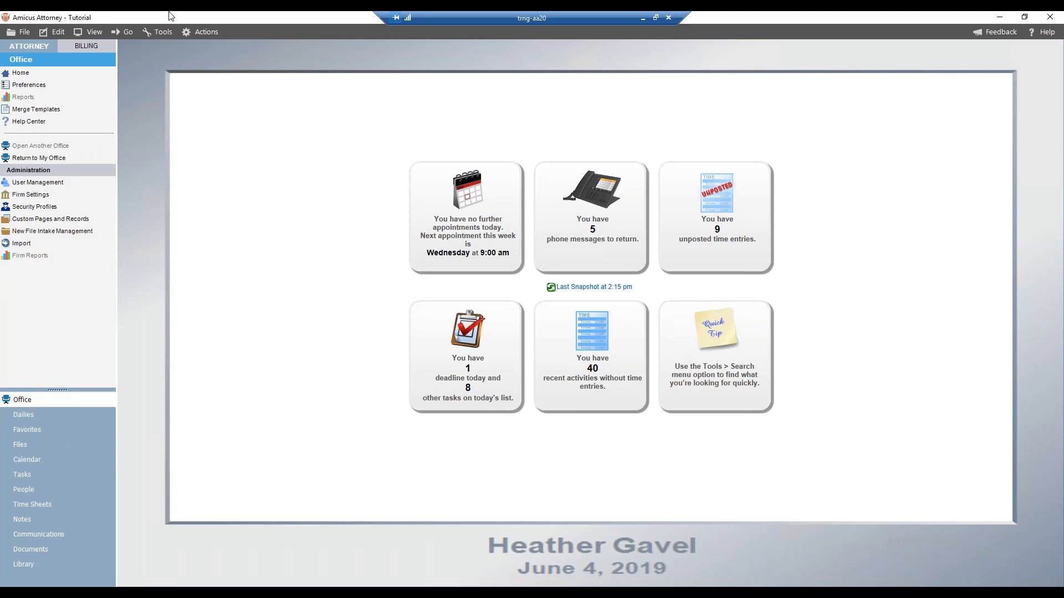
left_click(127, 31)
left_click(136, 15)
right_click(136, 71)
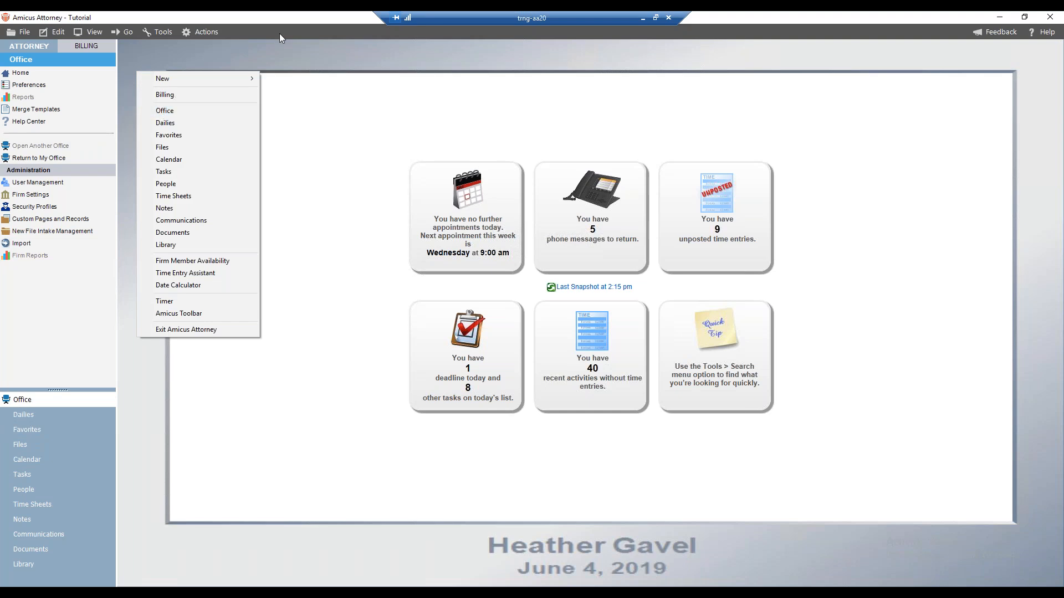
left_click(291, 52)
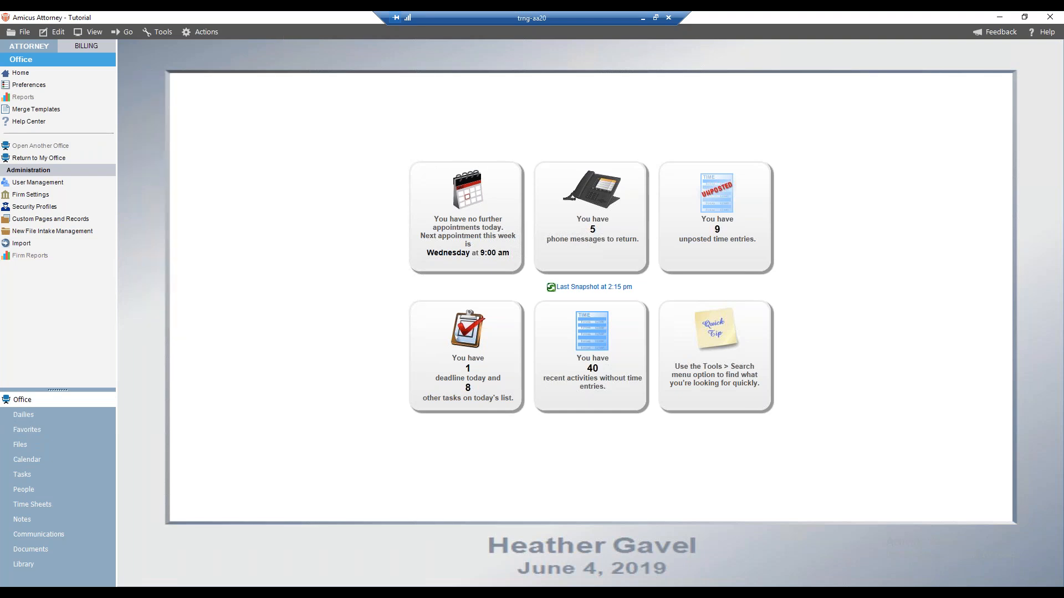
right_click(932, 580)
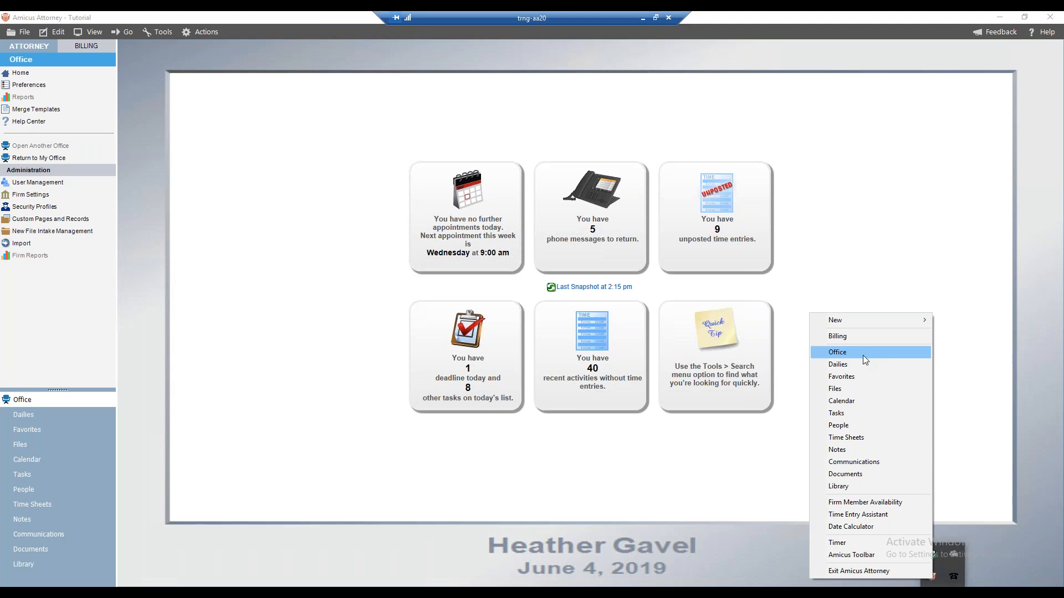
left_click(138, 101)
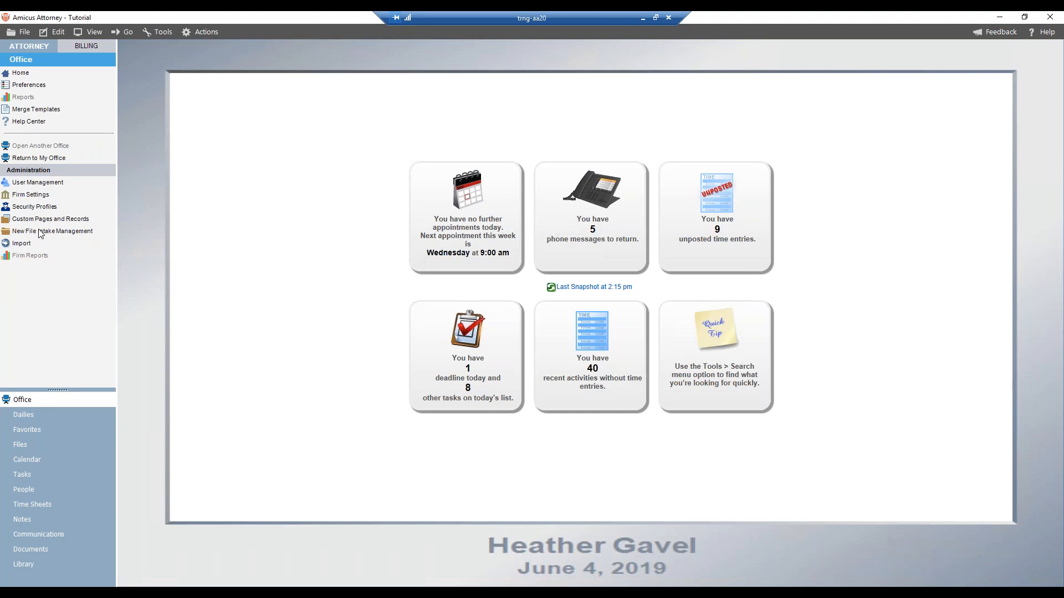
Reopen New File Intake Management and examine the Civil Litigation per-file-type forms and its Case Details page
left_click(64, 237)
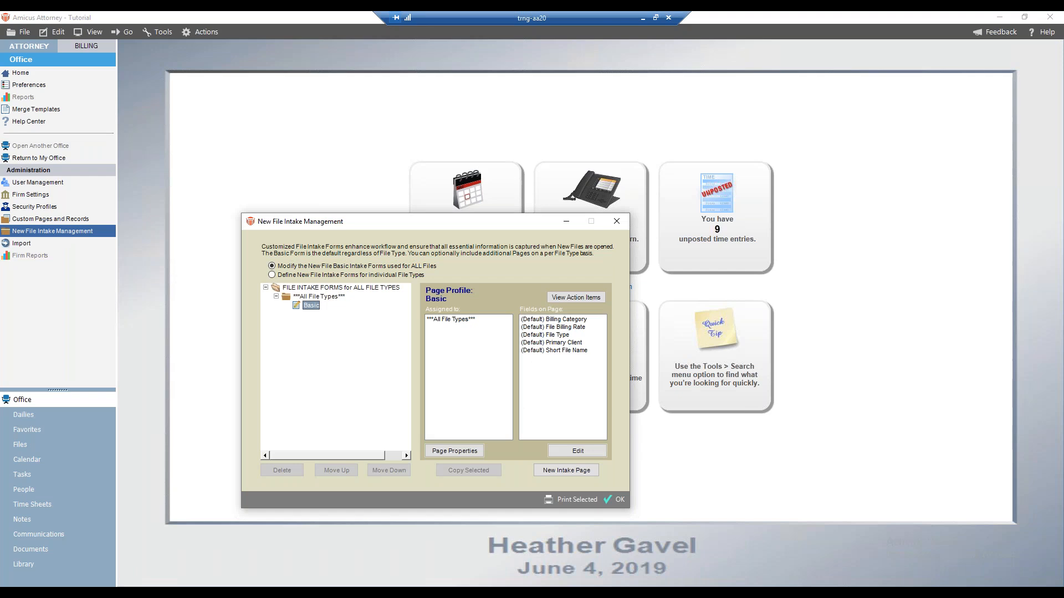
left_click_drag(383, 224, 312, 182)
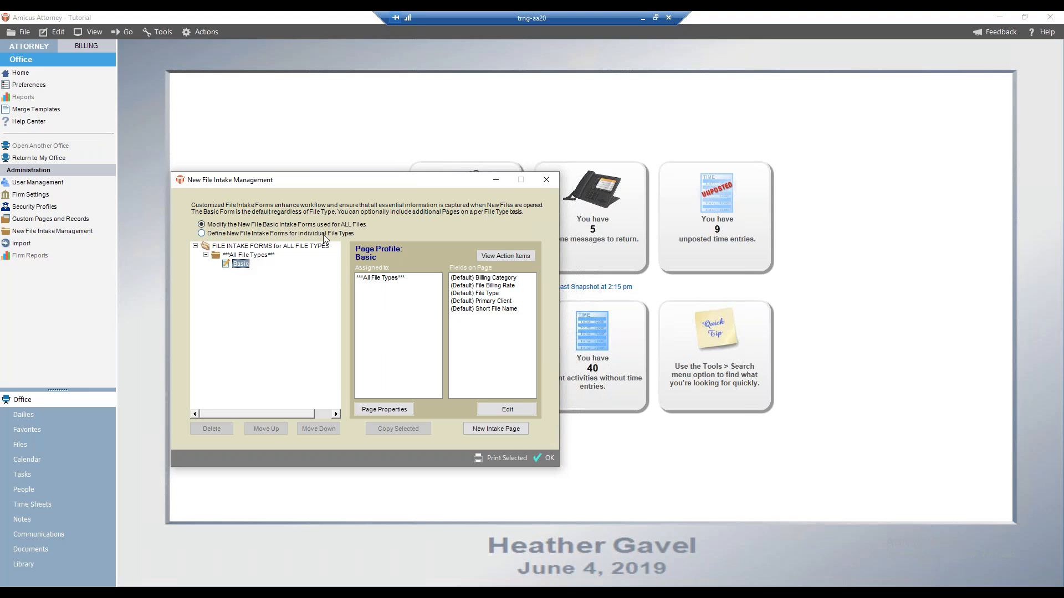
left_click(202, 233)
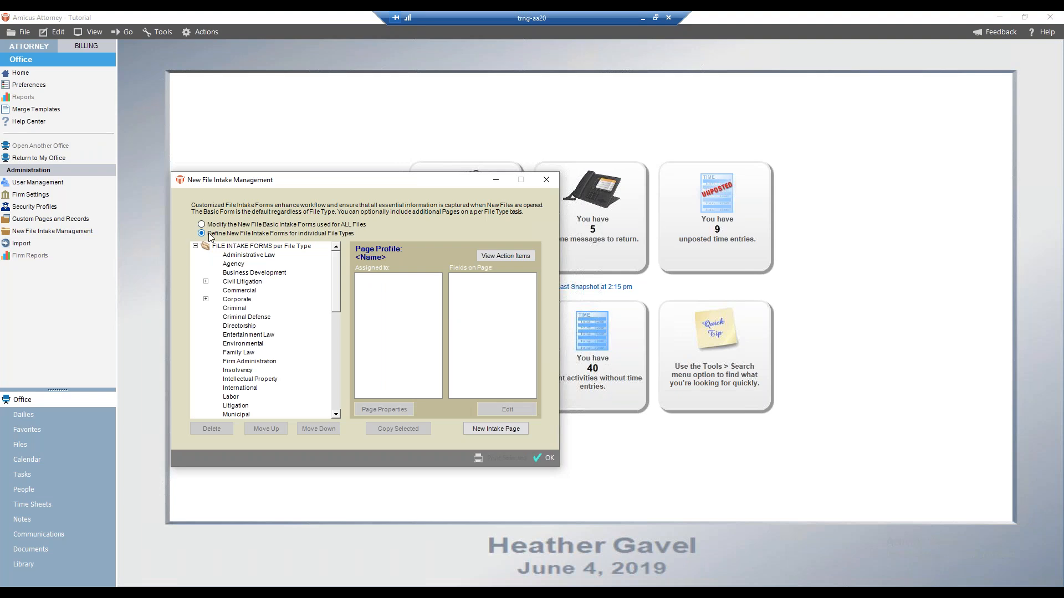
left_click(245, 283)
scroll(245, 283, "down", 4)
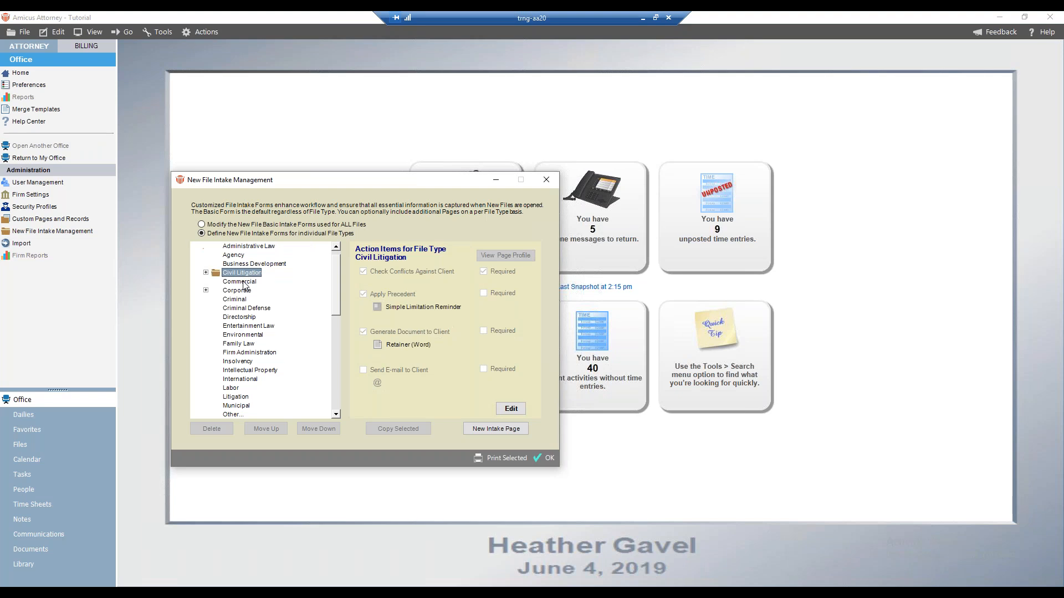
scroll(242, 286, "up", 4)
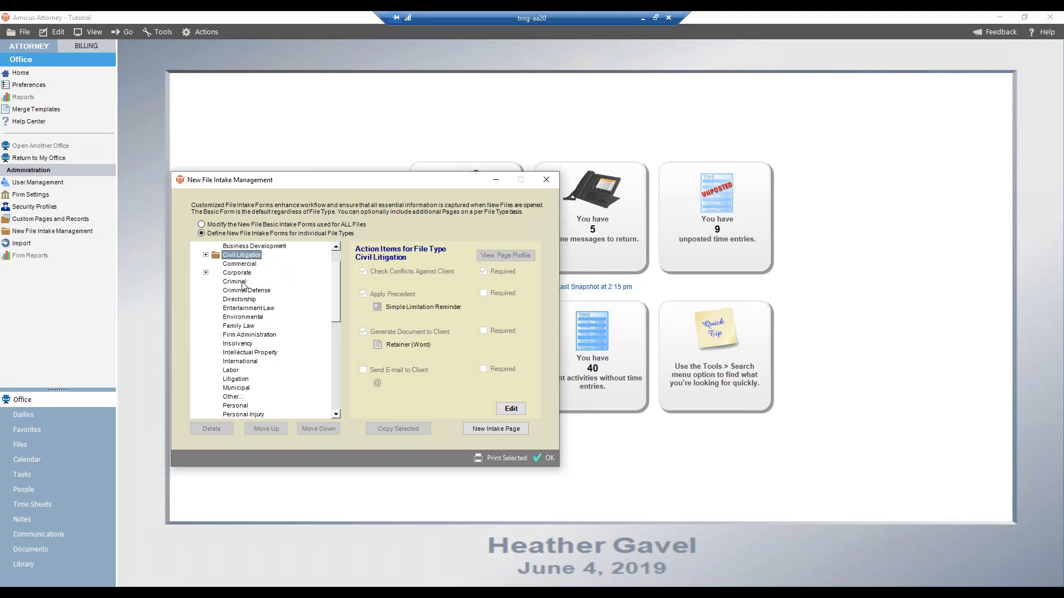
left_click(205, 282)
left_click(205, 281)
left_click(206, 299)
left_click(206, 299)
scroll(208, 303, "down", 4)
left_click(206, 370)
scroll(261, 327, "up", 4)
scroll(260, 326, "up", 1)
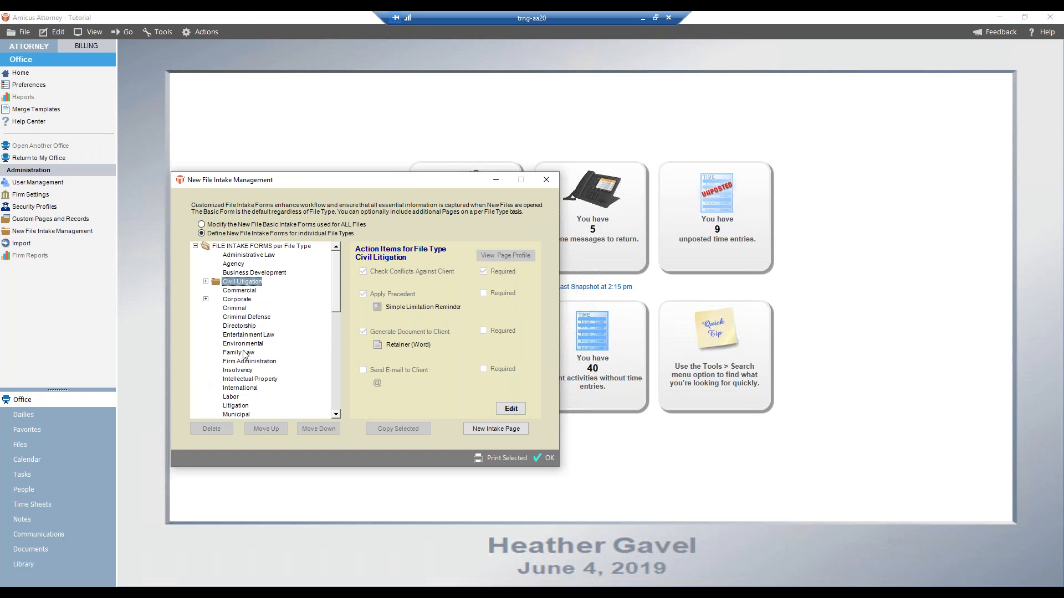
left_click(205, 282)
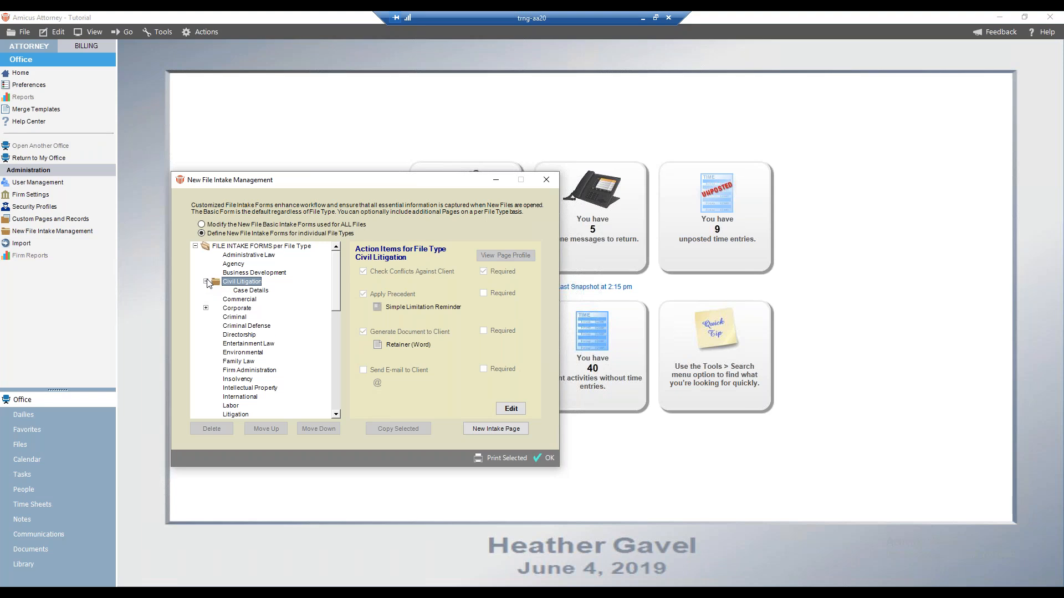
left_click(254, 292)
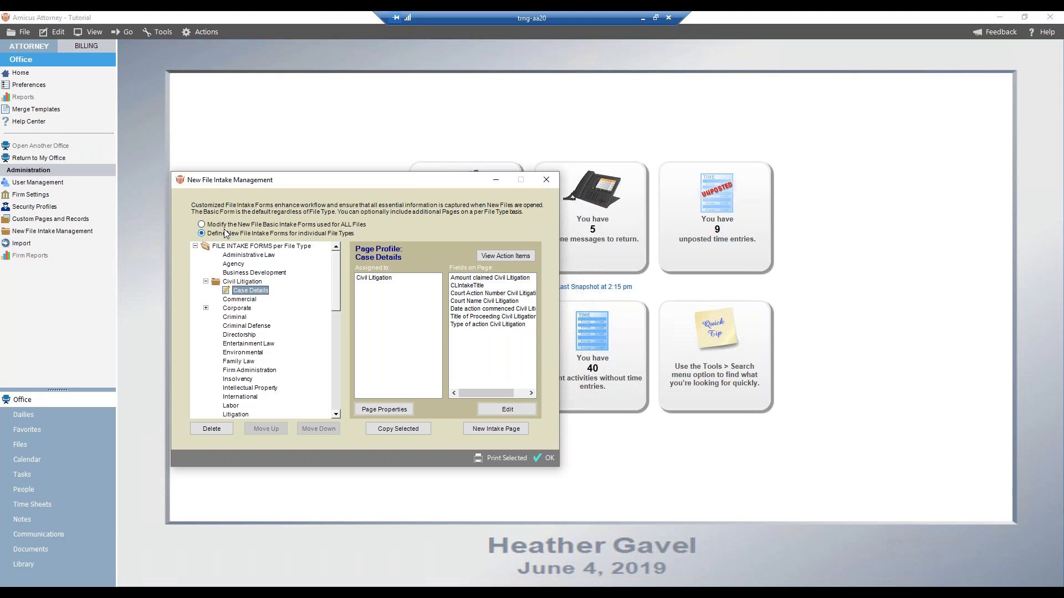
left_click(203, 225)
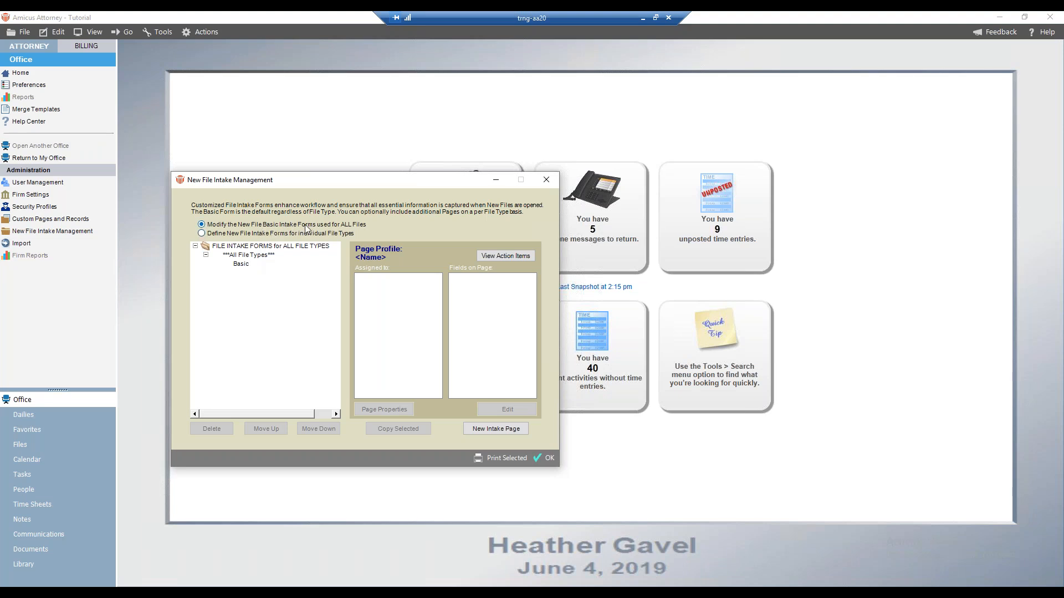
left_click(242, 263)
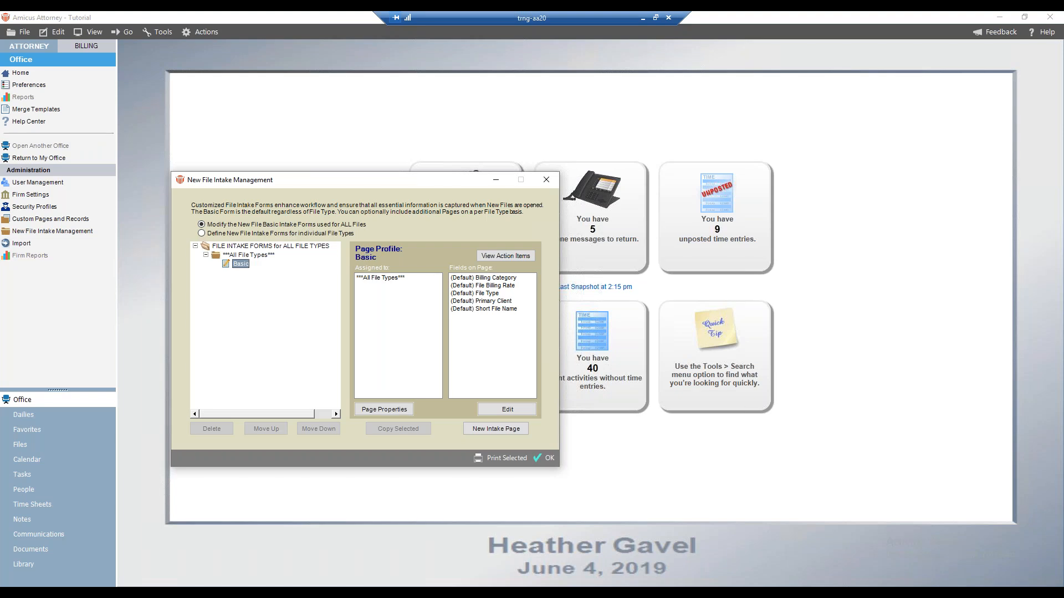
left_click(484, 427)
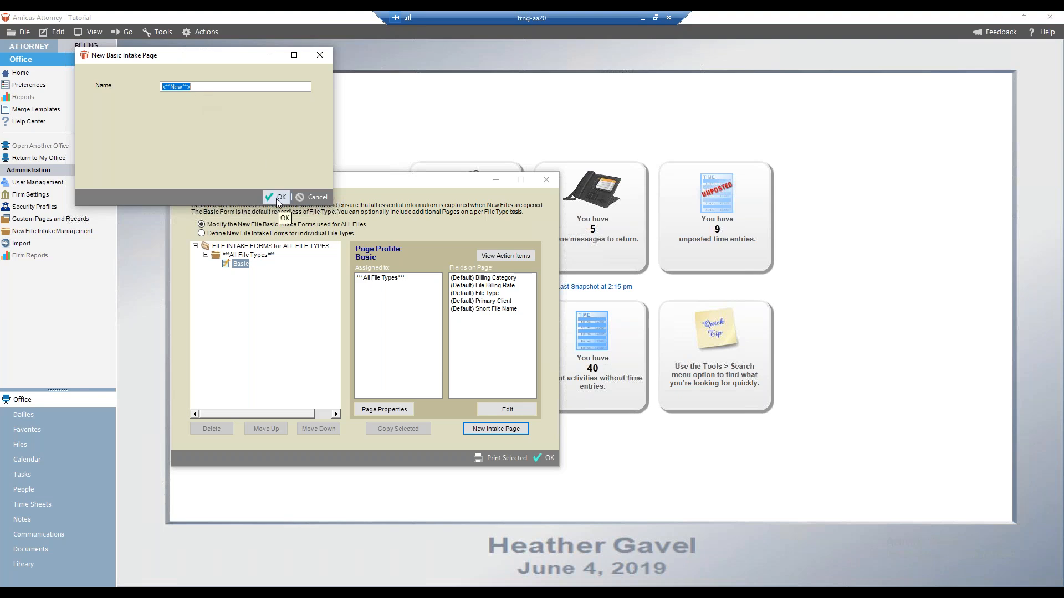
left_click(314, 198)
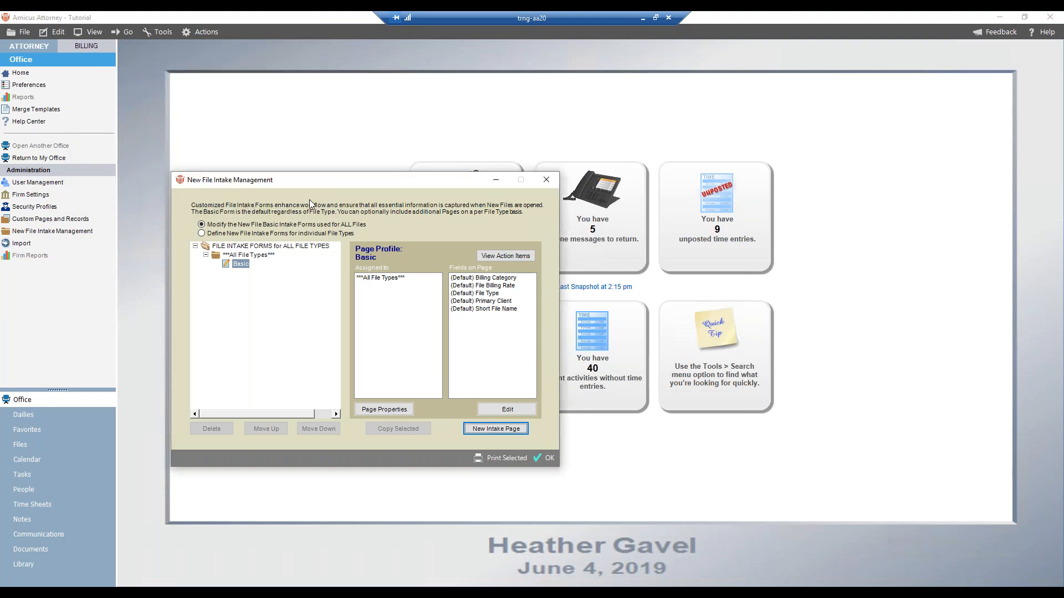
Try adding a new intake page for the Criminal and Criminal Defense file types, then cancel it
left_click(213, 233)
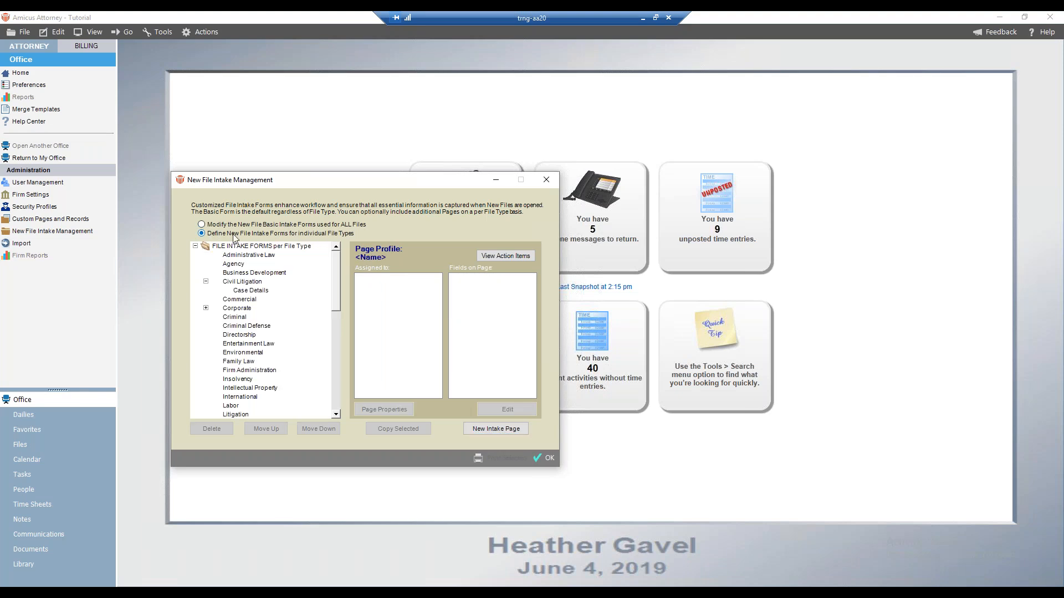
left_click(239, 283)
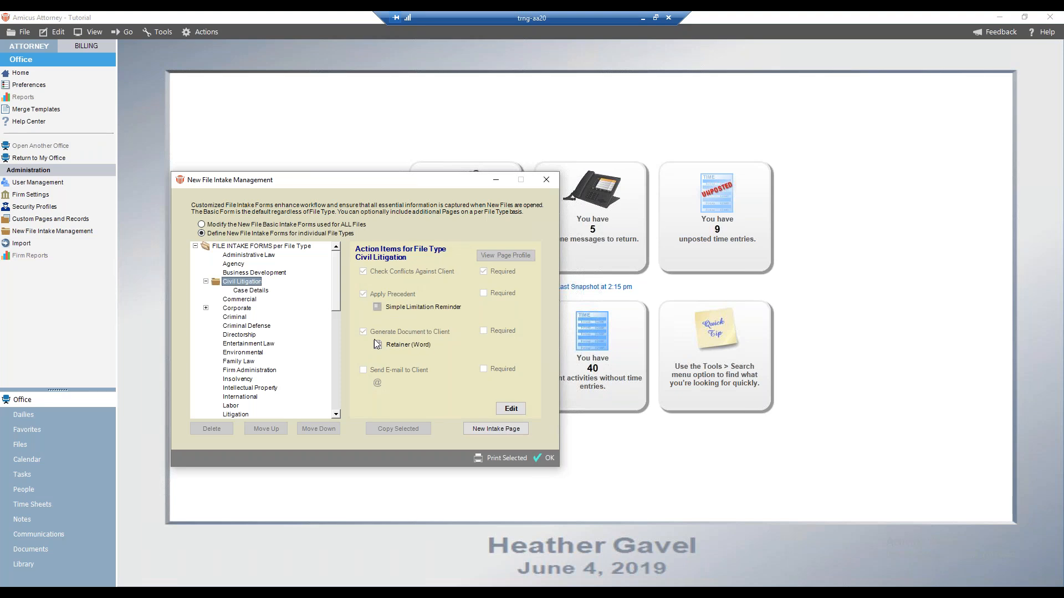
left_click(237, 318)
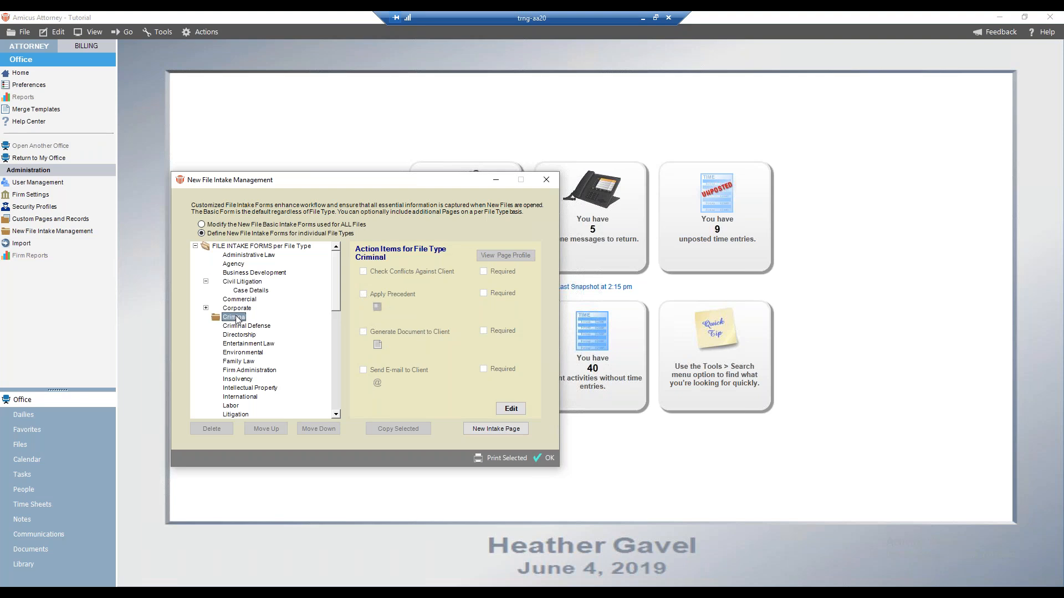
left_click(495, 428)
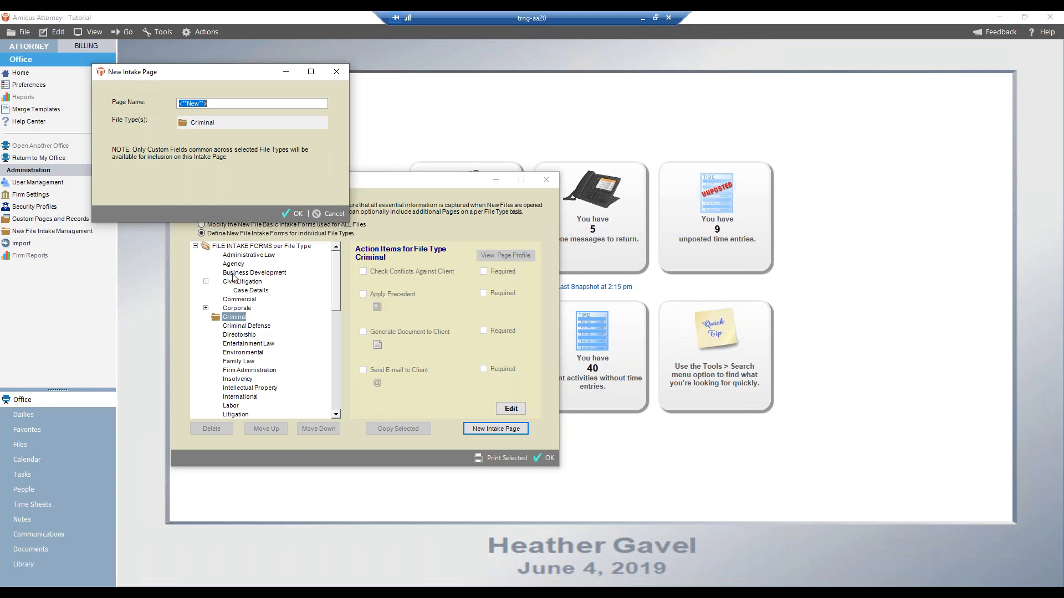
left_click(183, 123)
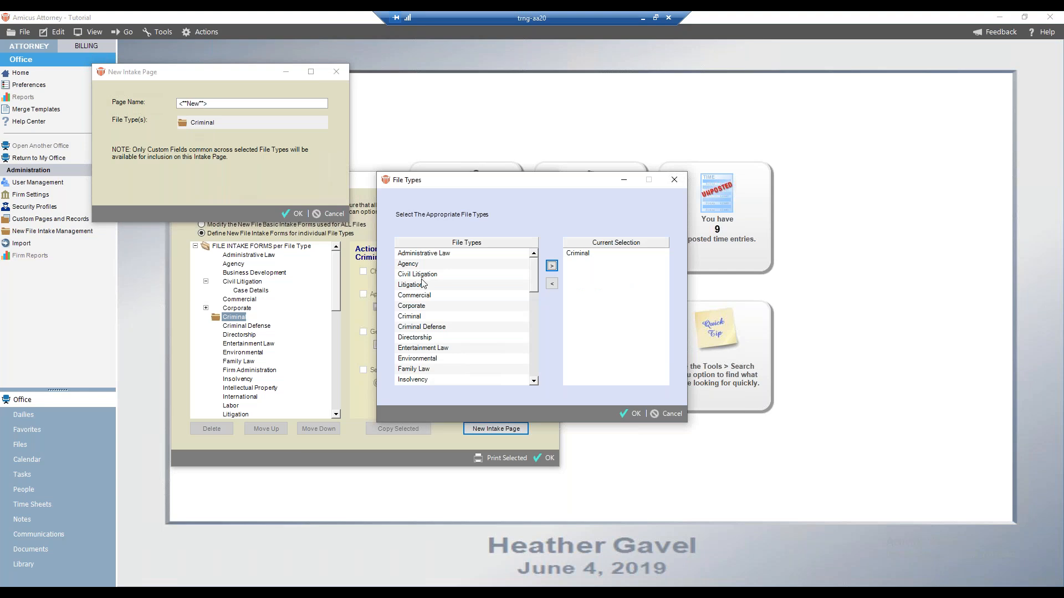
left_click(415, 328)
left_click(551, 266)
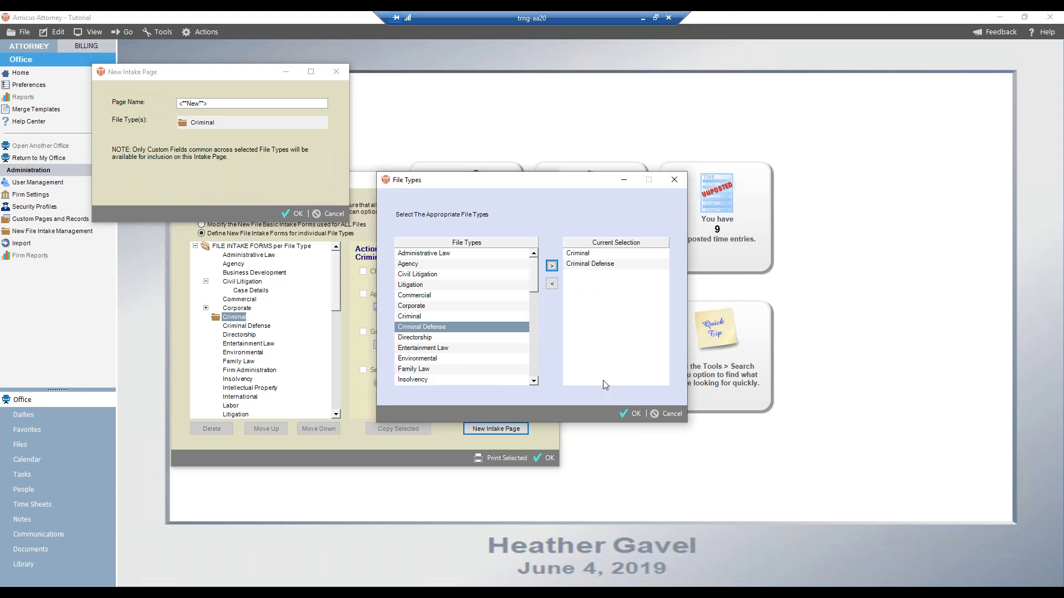
left_click(631, 414)
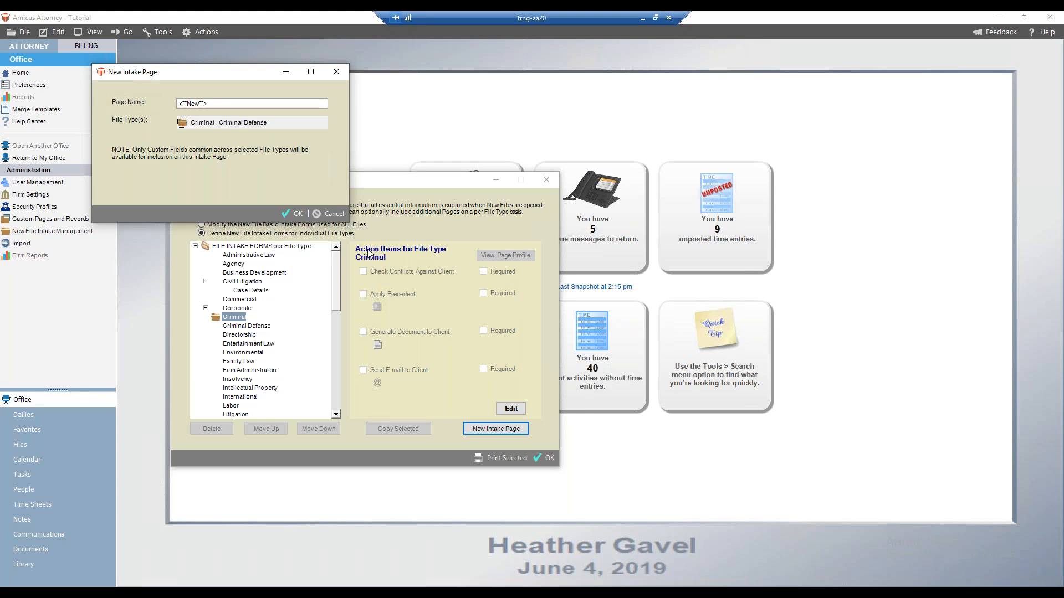
left_click(323, 214)
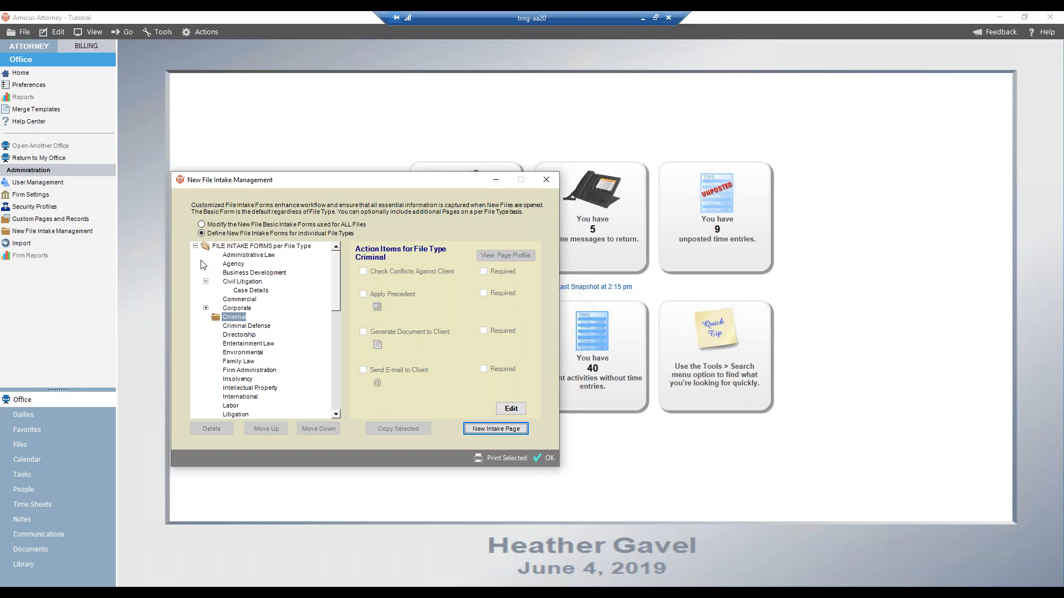
Examine the Civil Litigation Case Details page and the Corporate file type's Parties and Corporate Info intake pages
left_click(252, 291)
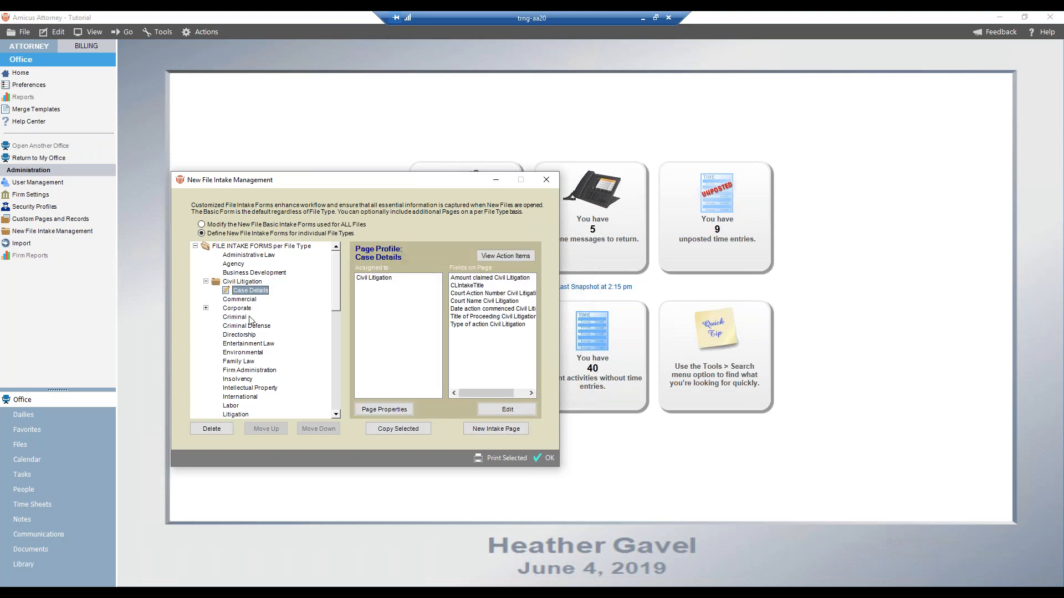
left_click(206, 308)
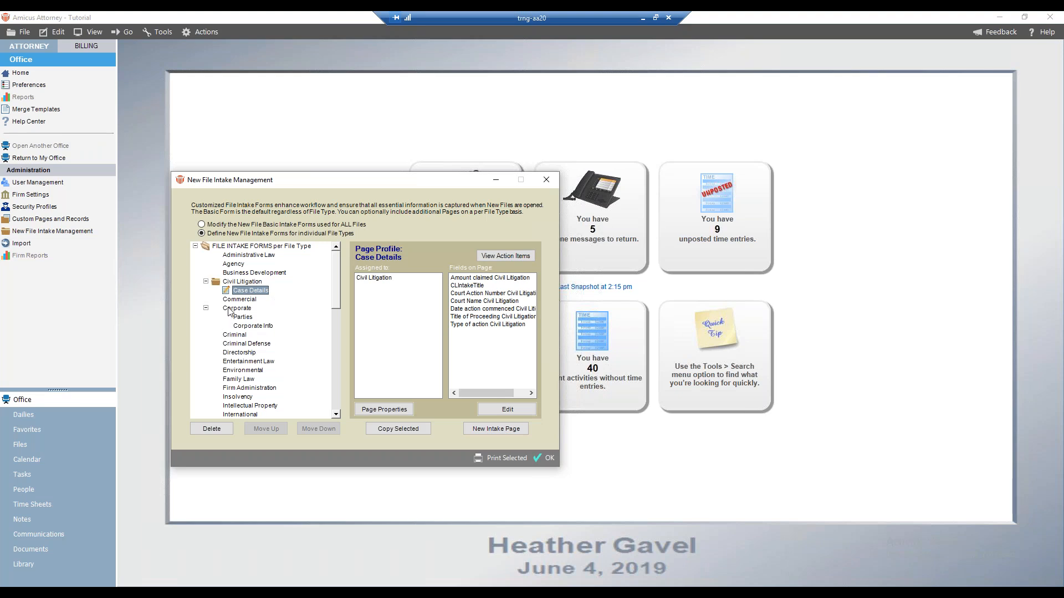
left_click(242, 318)
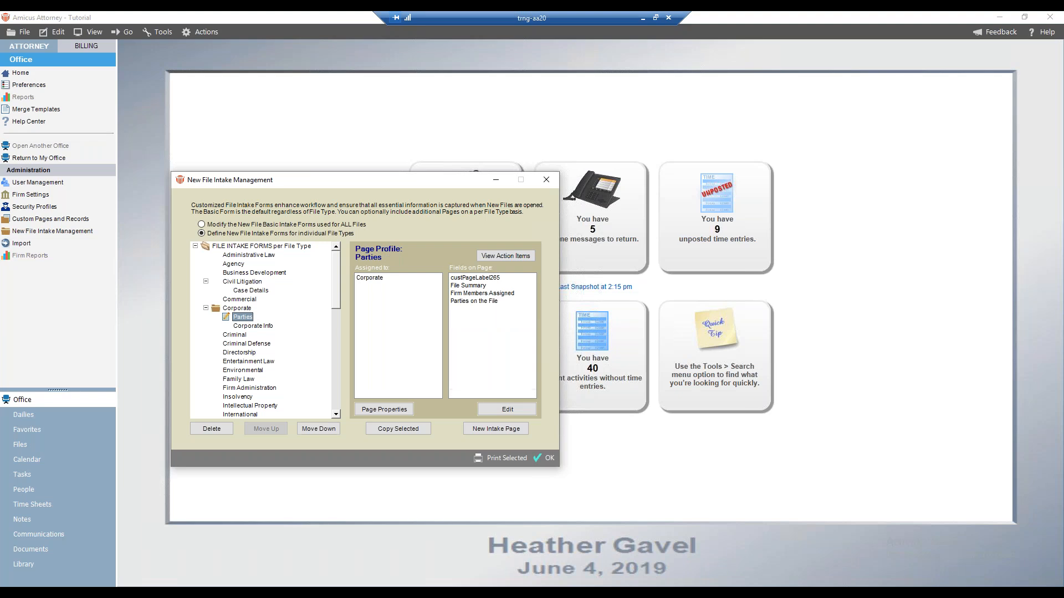
left_click(247, 326)
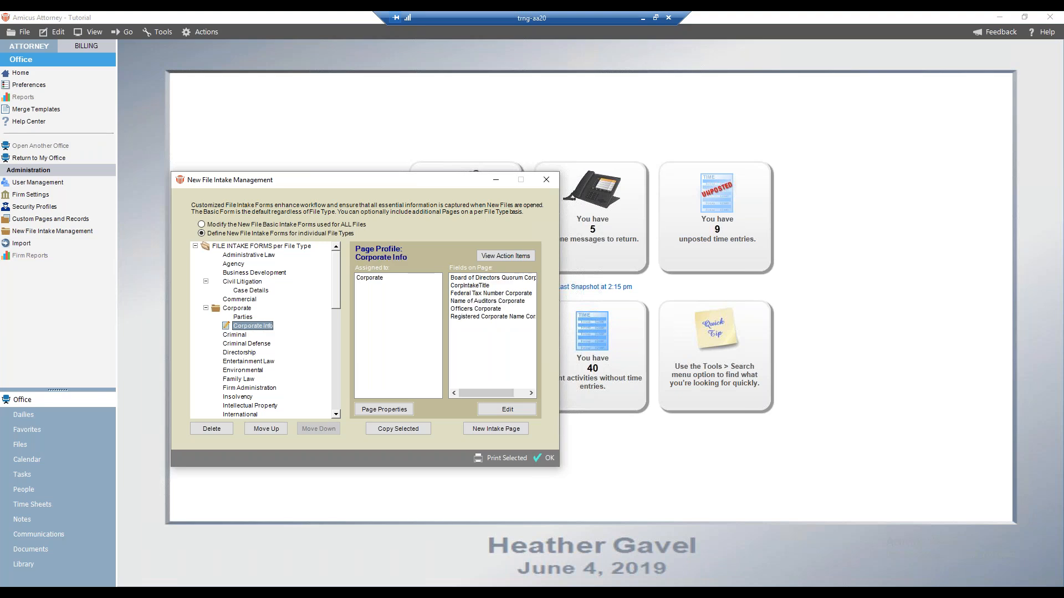
left_click(243, 317)
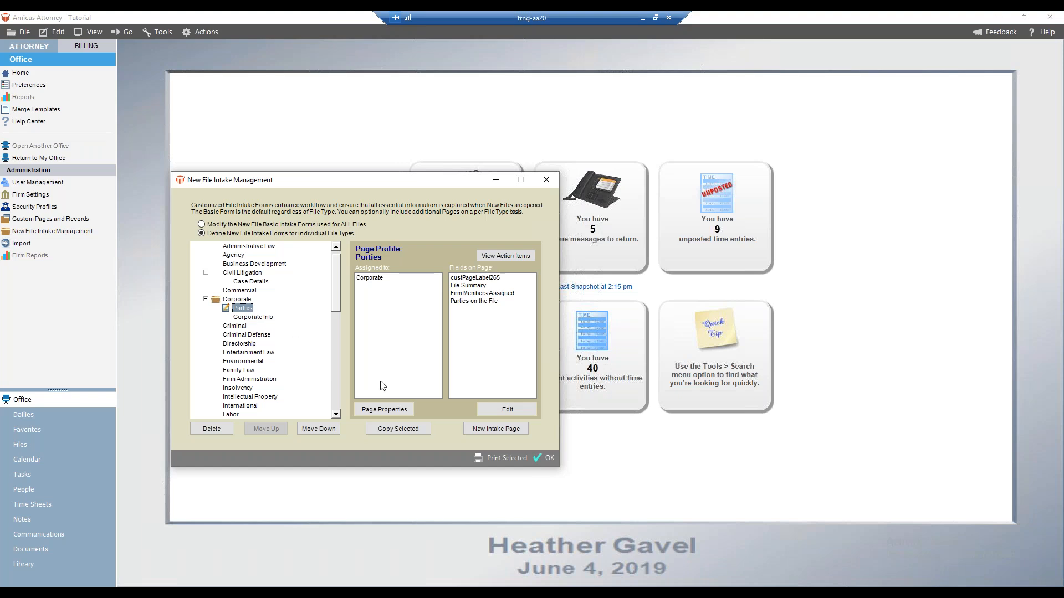
Try copying the selected Corporate Parties intake page, then cancel the copy
left_click(393, 430)
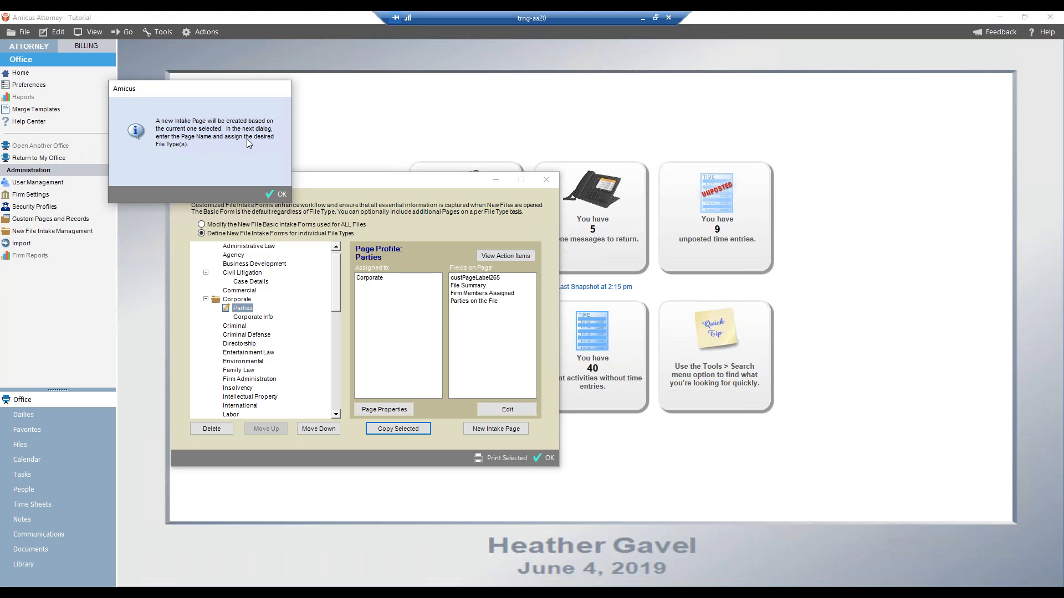
left_click(282, 194)
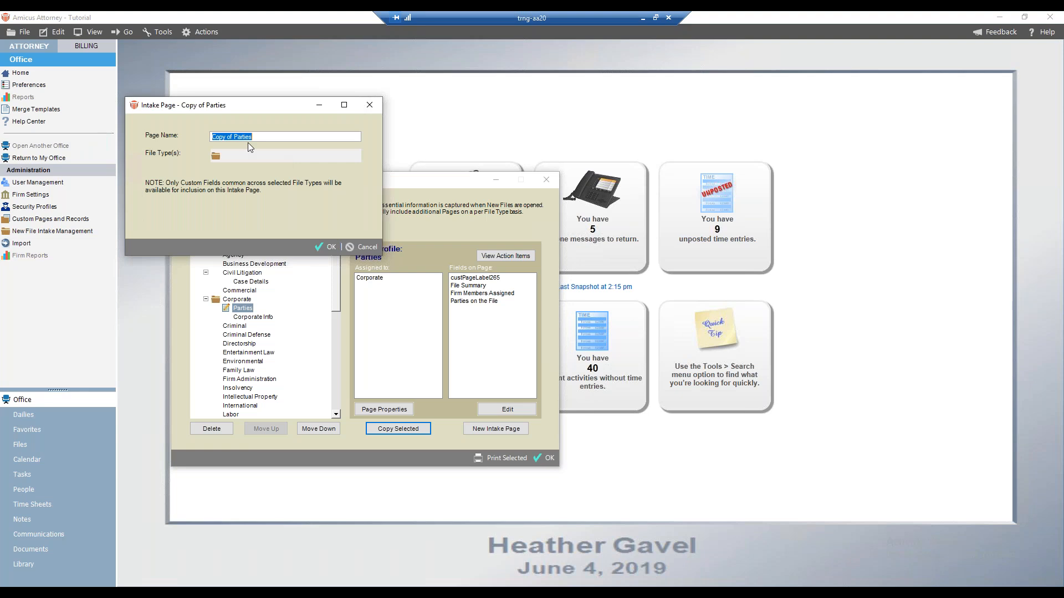
left_click(361, 247)
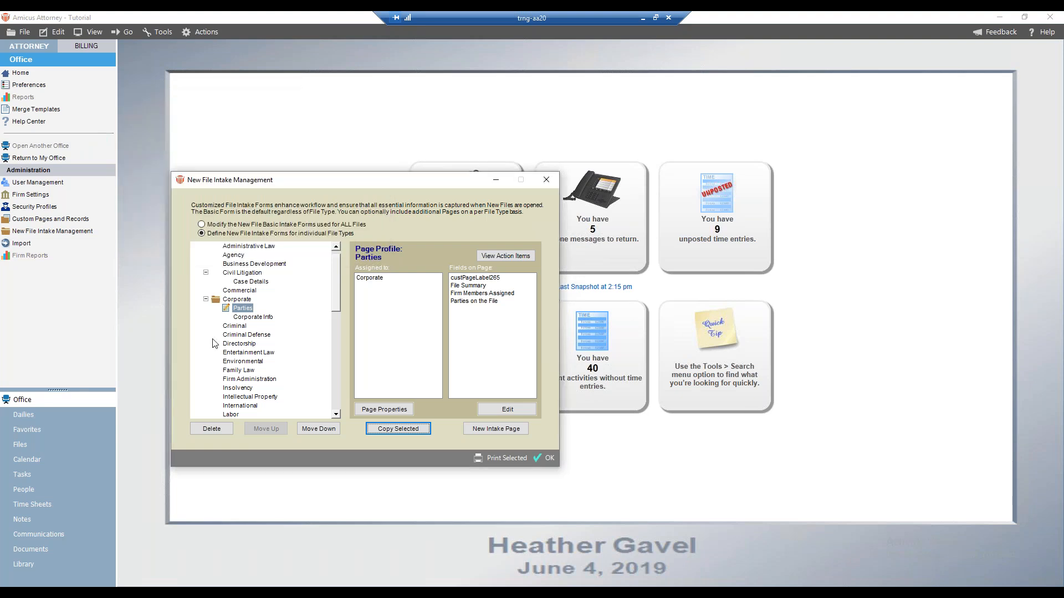
Open the Corporate Parties page in the page editor, try copying it to a new page, then cancel
left_click(486, 412)
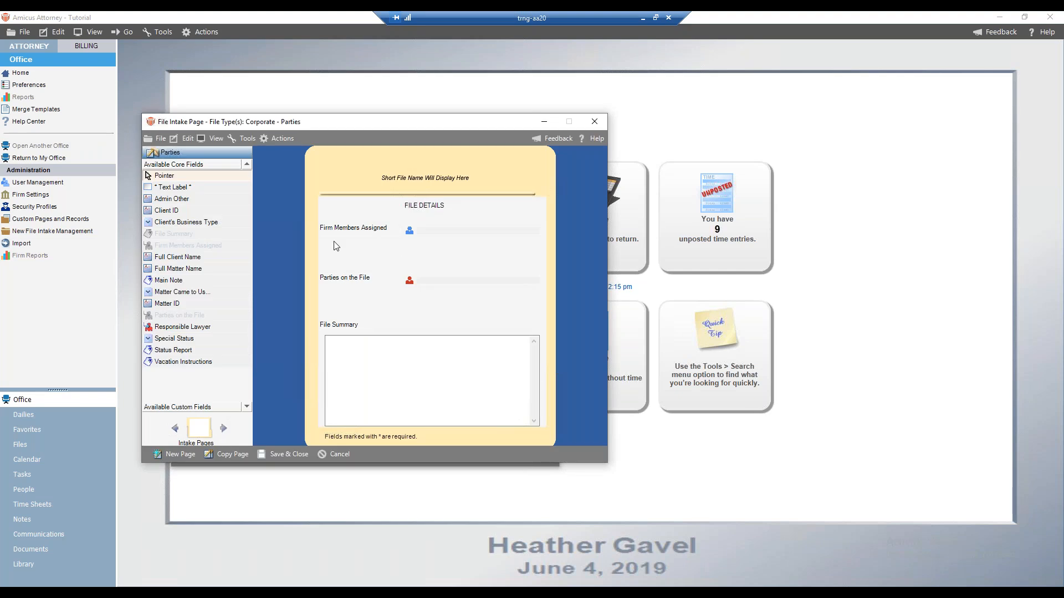
left_click(227, 456)
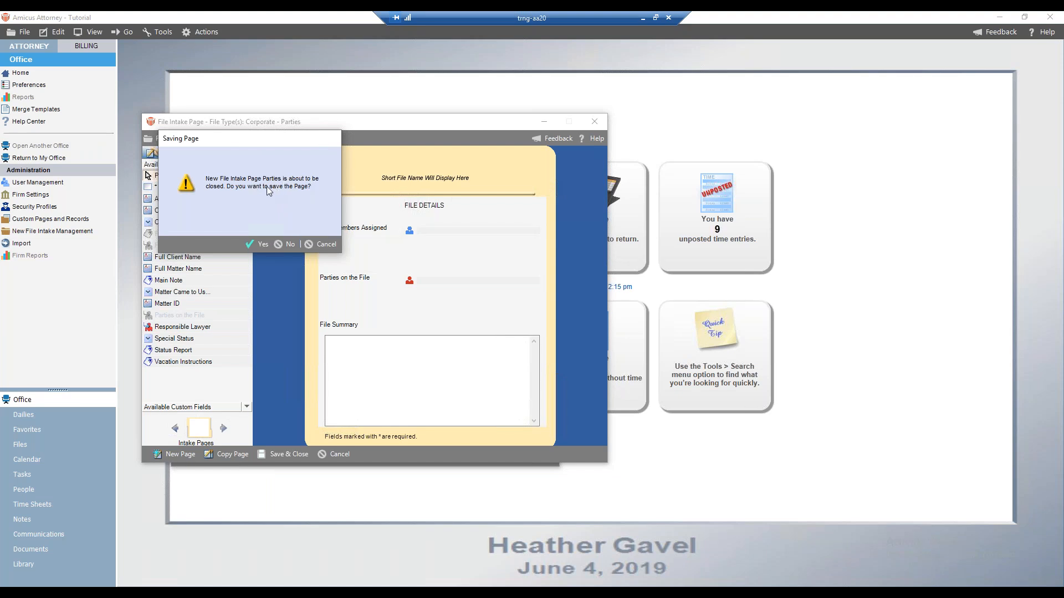
left_click(261, 245)
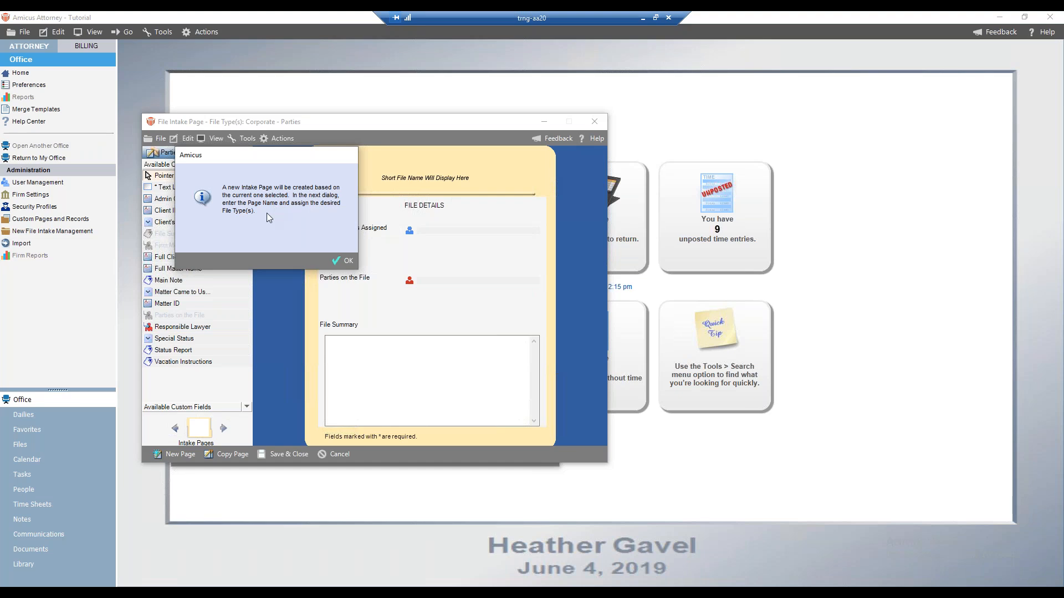
left_click(347, 262)
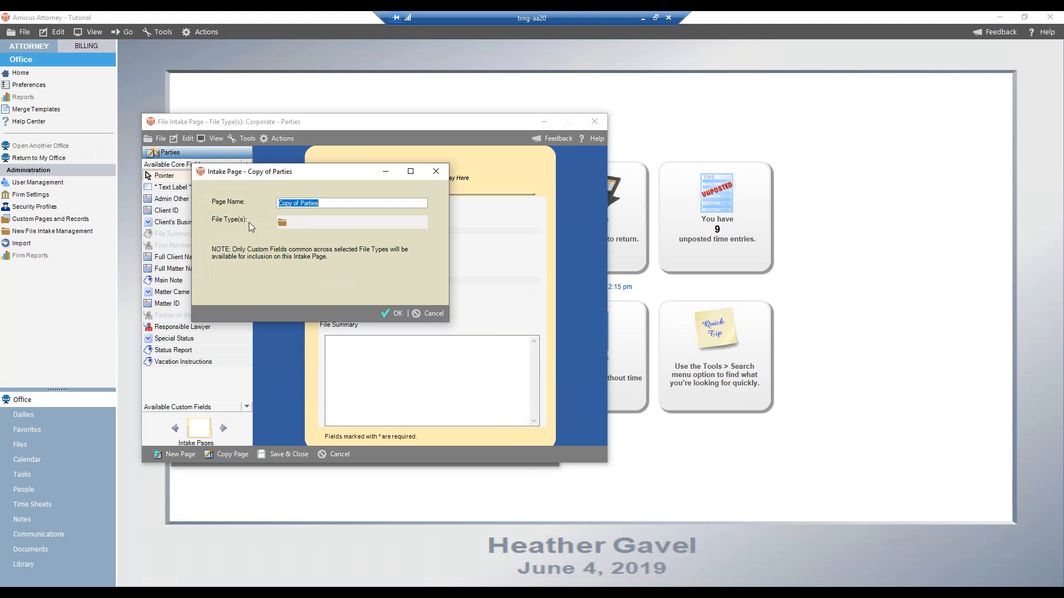
left_click(282, 225)
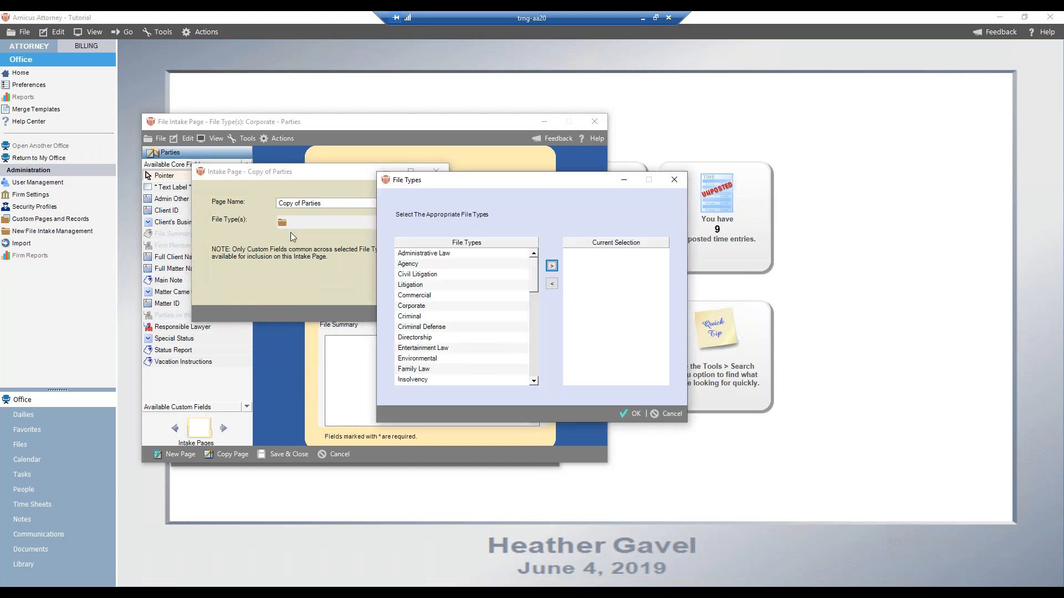
left_click(678, 414)
left_click(438, 314)
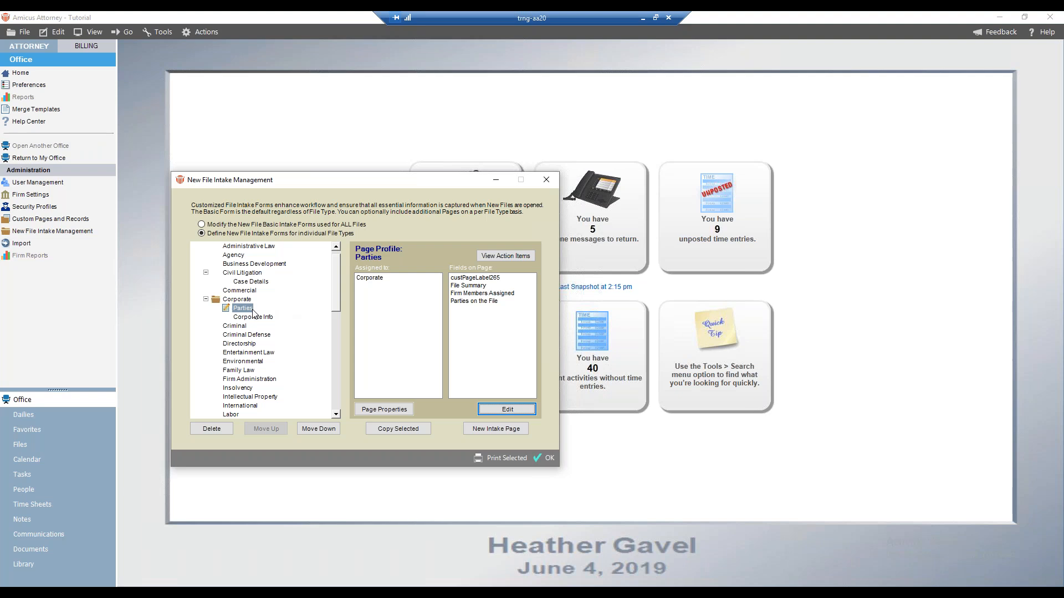
Open the Corporate Parties page layout in the page editor and close it without changes
left_click(474, 281)
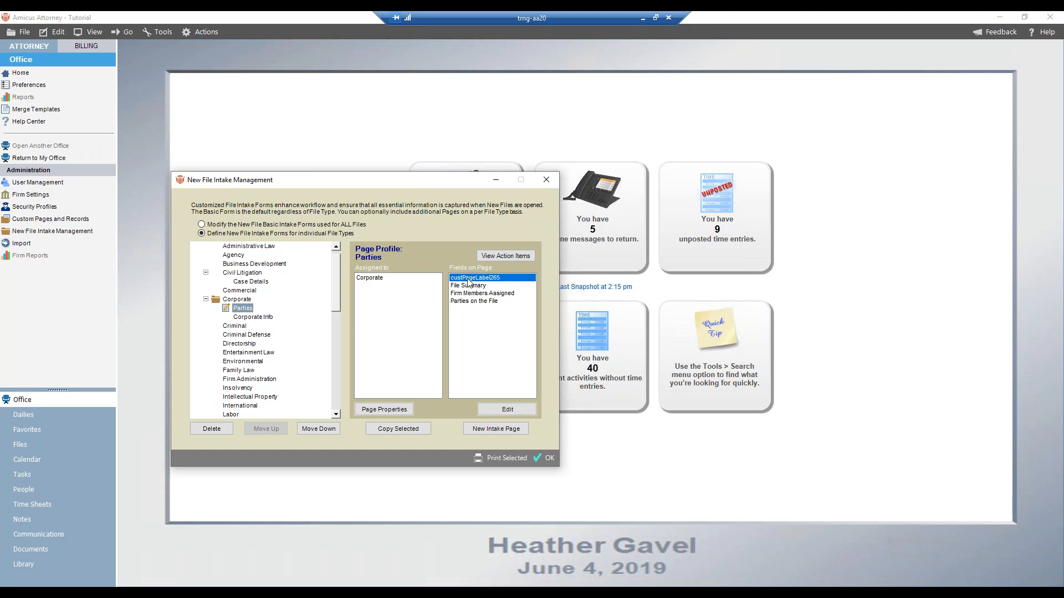
left_click(513, 413)
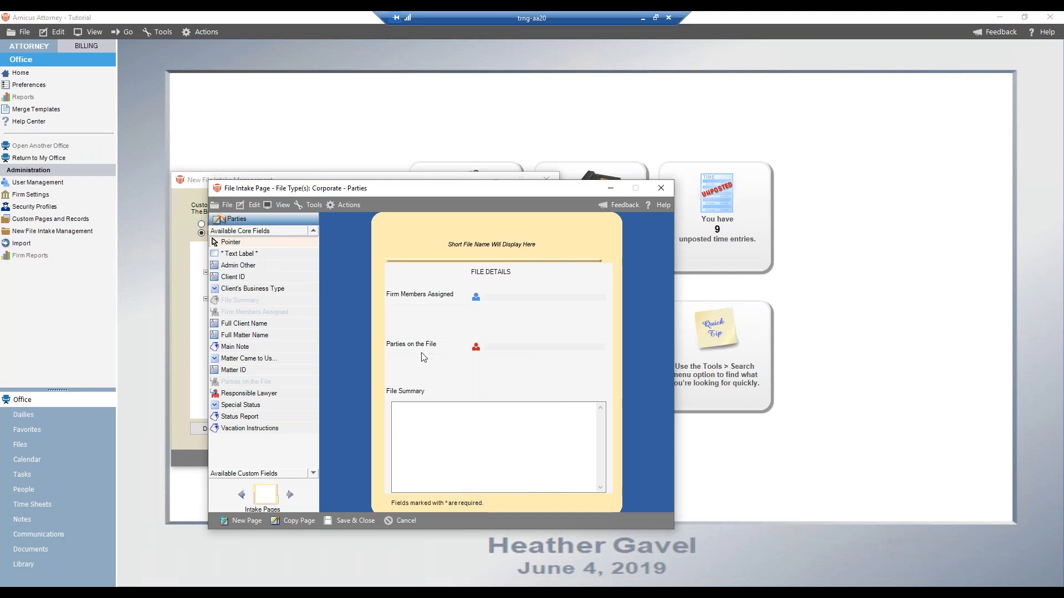
left_click(405, 520)
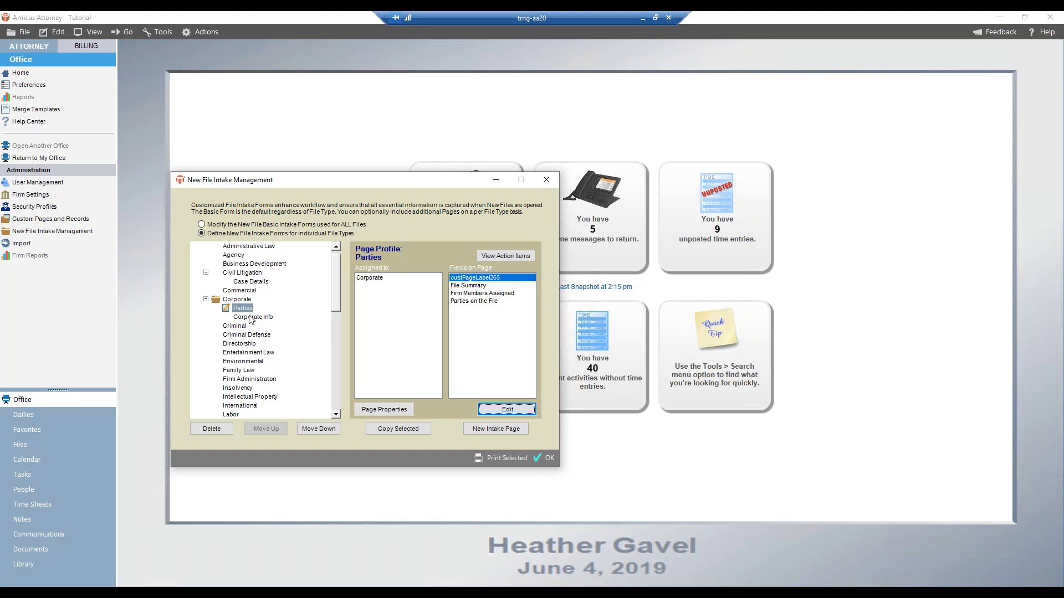
Open the Civil Litigation Case Details page layout in the page editor and close it without changes
left_click(241, 283)
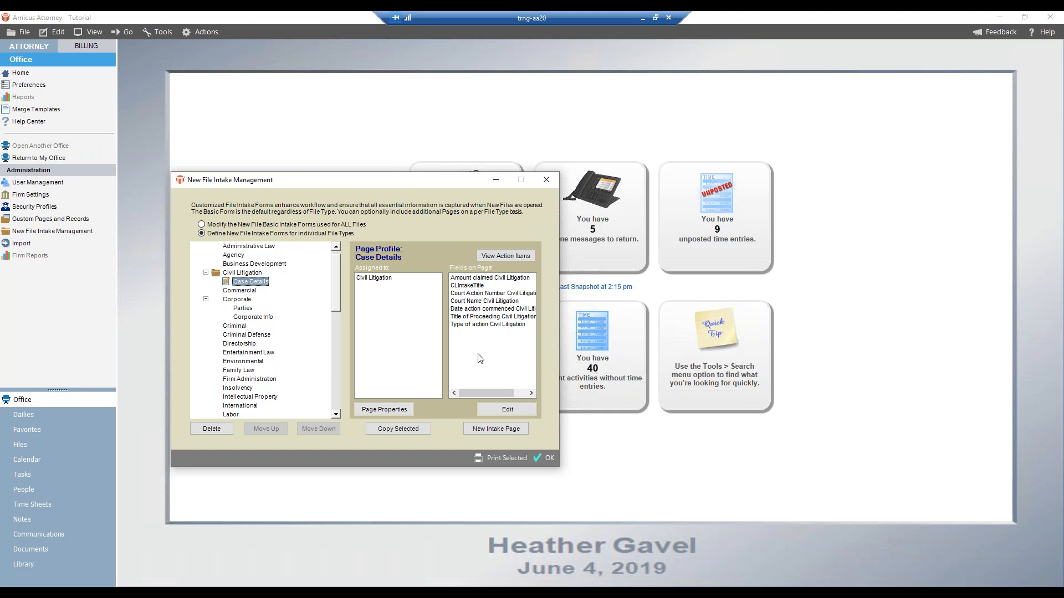
left_click(515, 410)
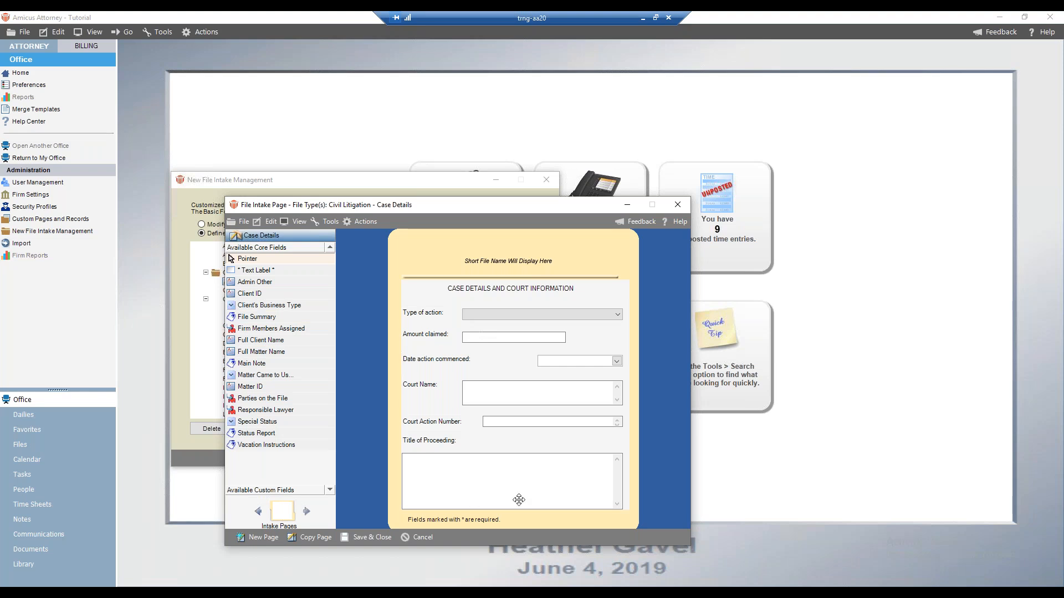
left_click(423, 535)
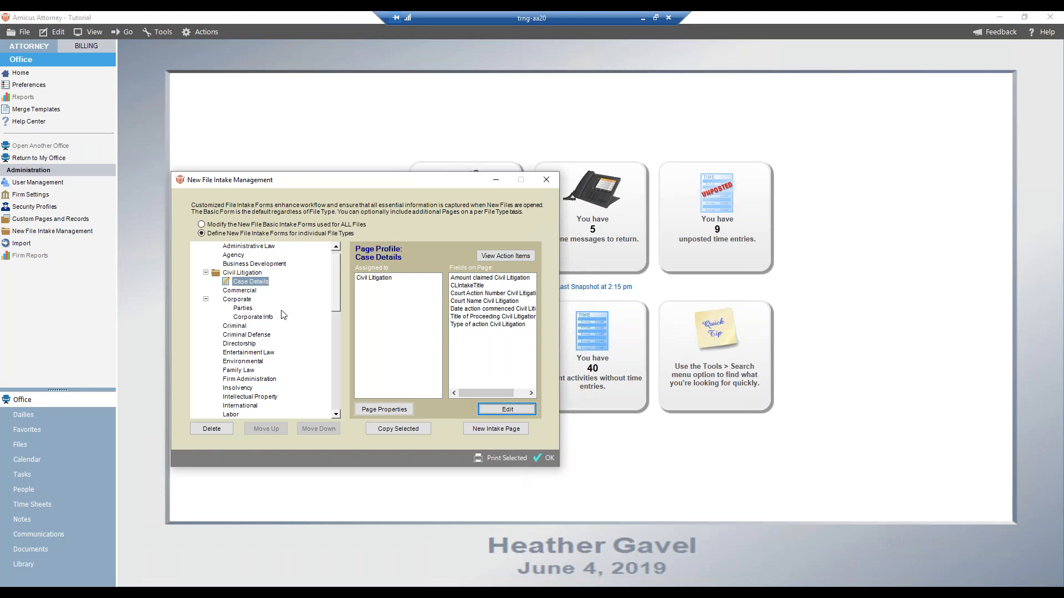
Review the Case Details page properties and its assigned file types, then close the properties
left_click(258, 281)
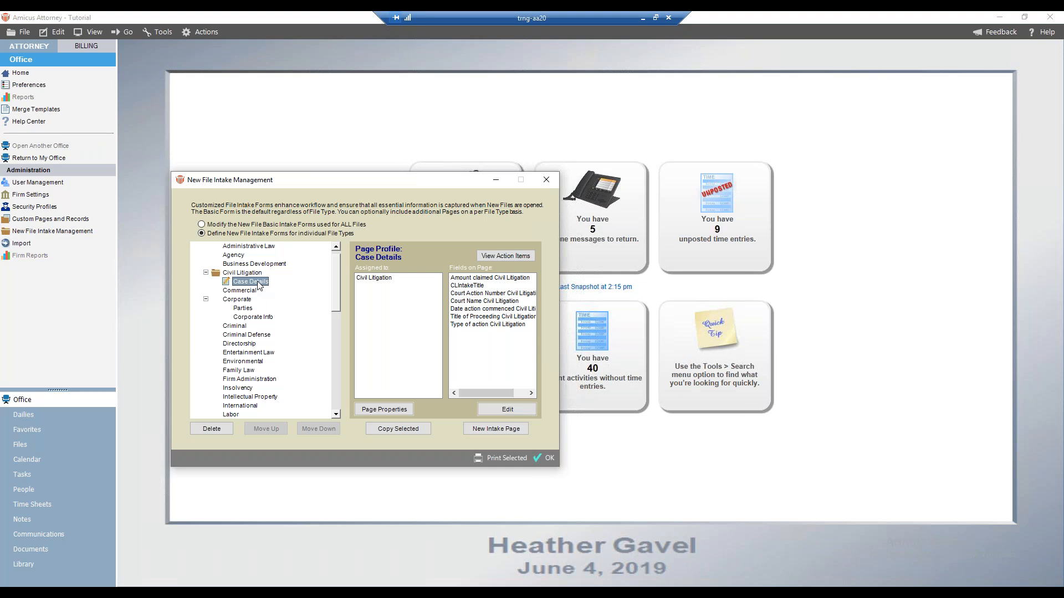
left_click(397, 410)
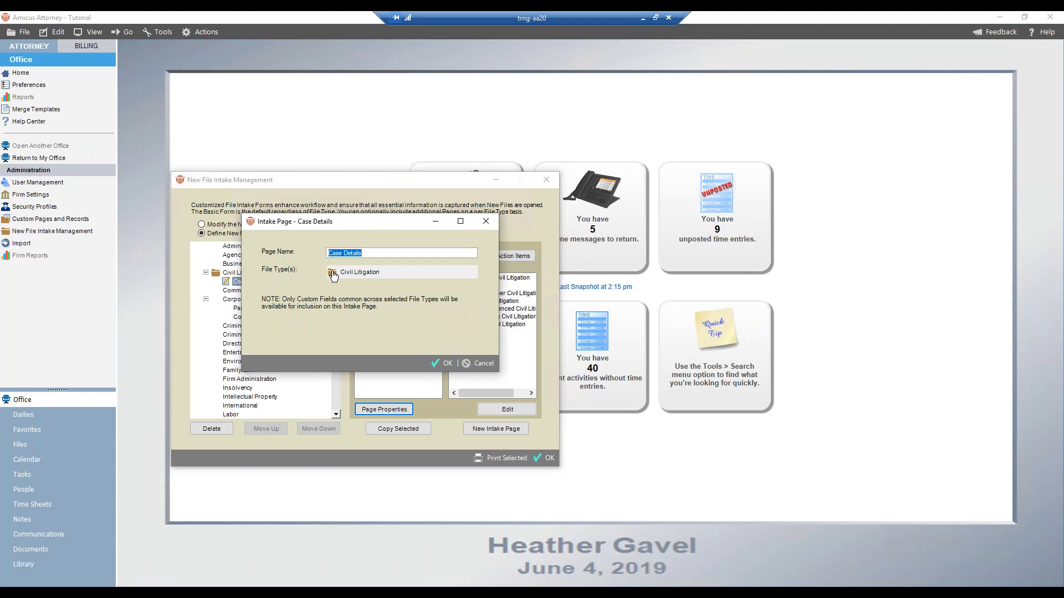
left_click(331, 273)
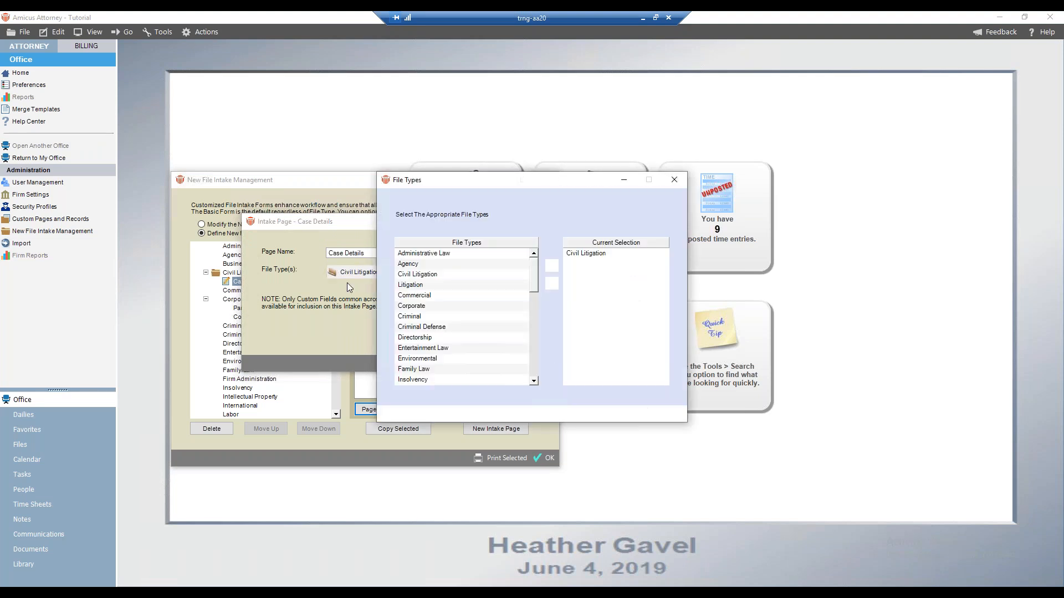
left_click(667, 414)
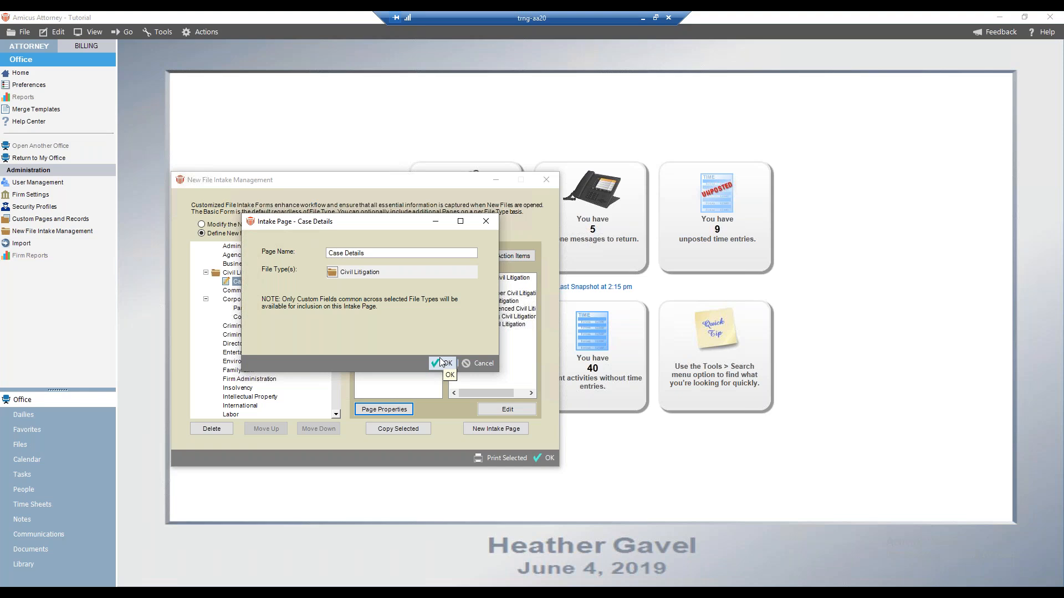
left_click(488, 365)
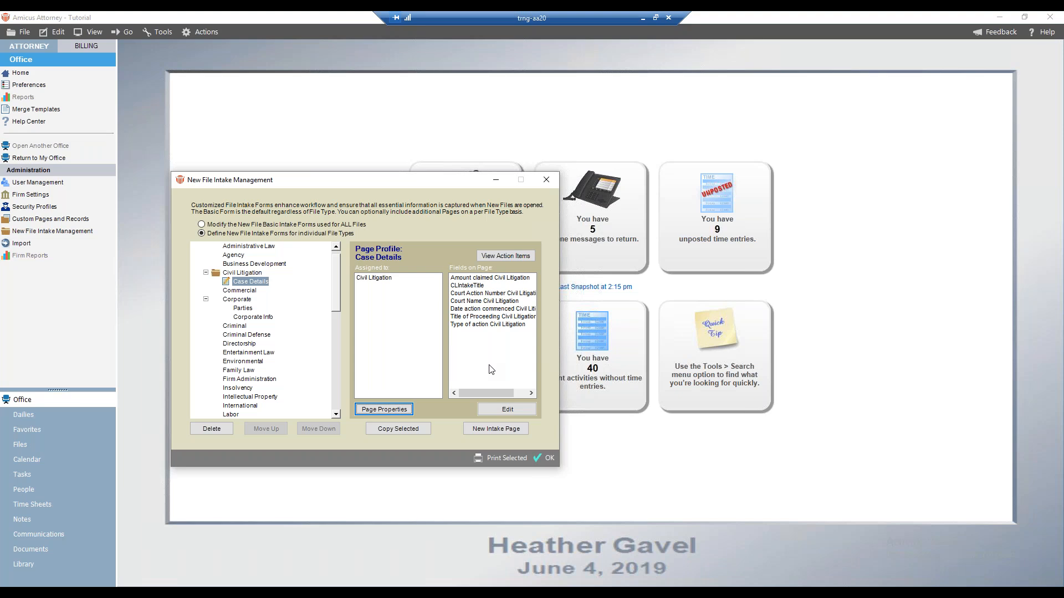
Copy the Corporate Parties page as a new intake page named Parties assigned to the Criminal file type
left_click(249, 310)
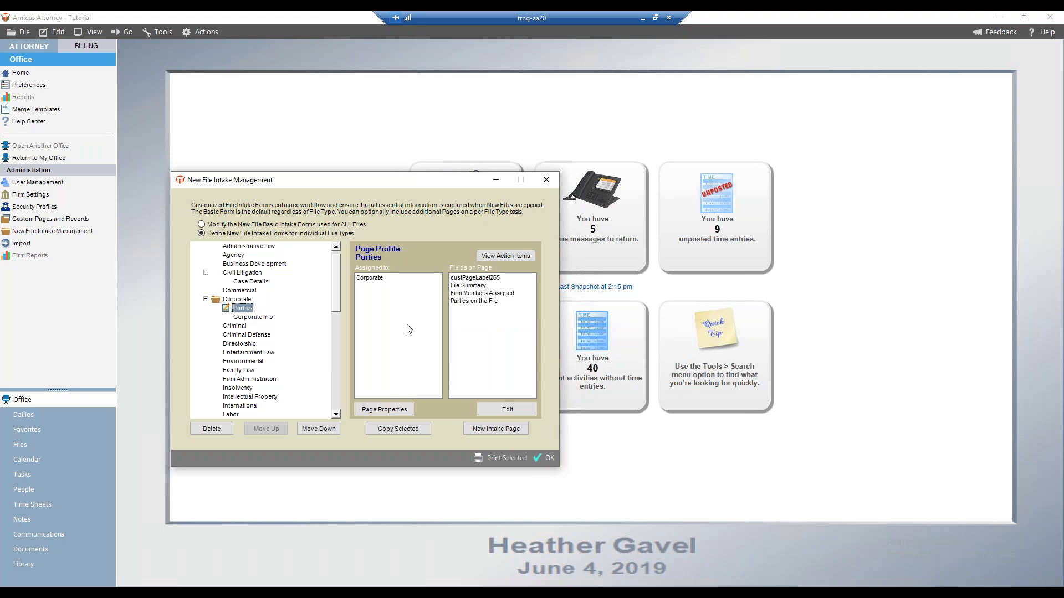
left_click(397, 428)
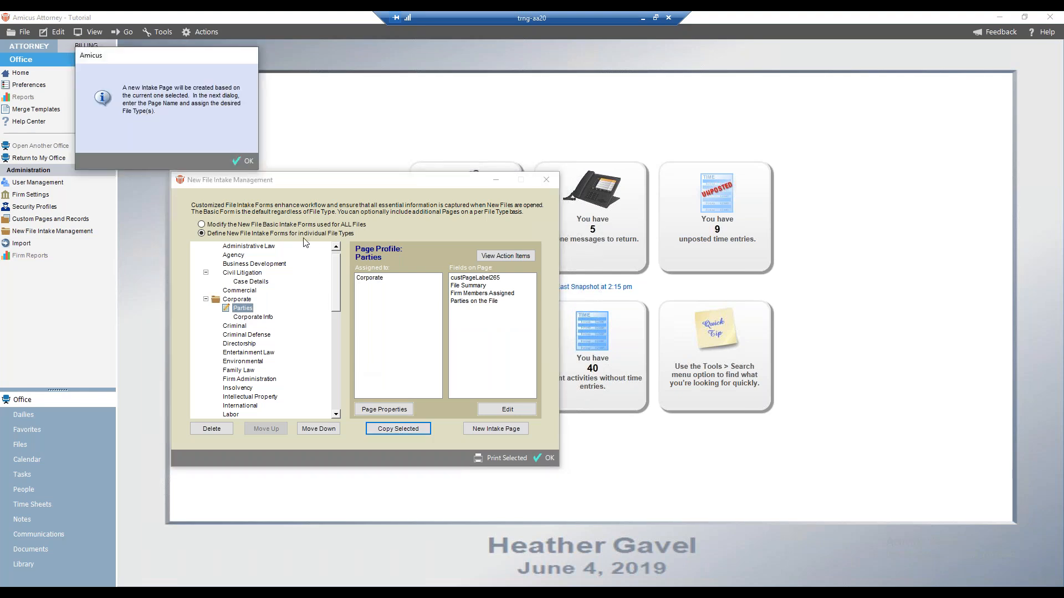
left_click(242, 161)
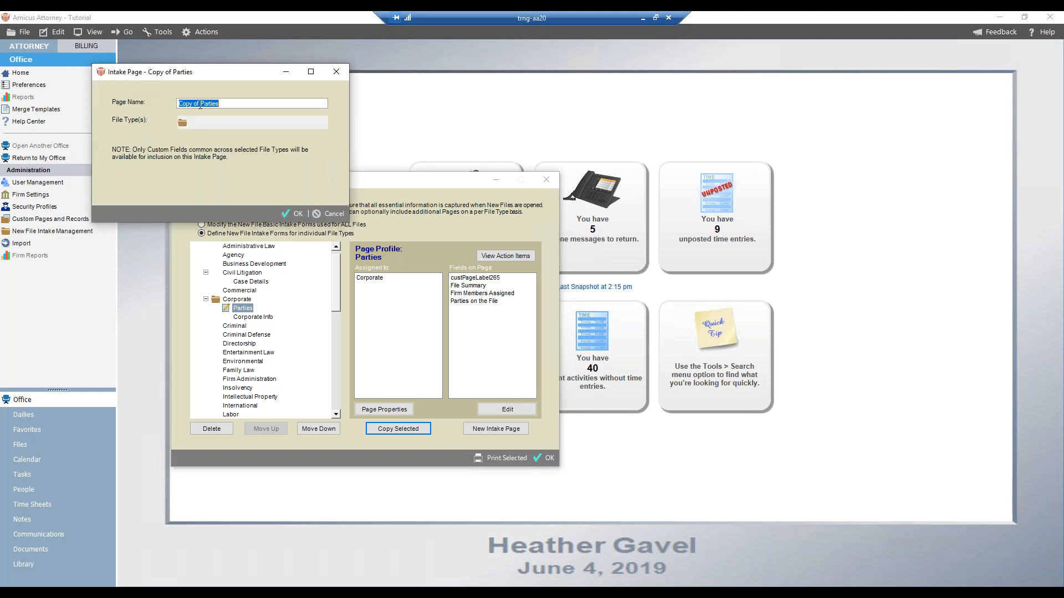
left_click_drag(201, 104, 137, 101)
key("BackSpace")
left_click(182, 122)
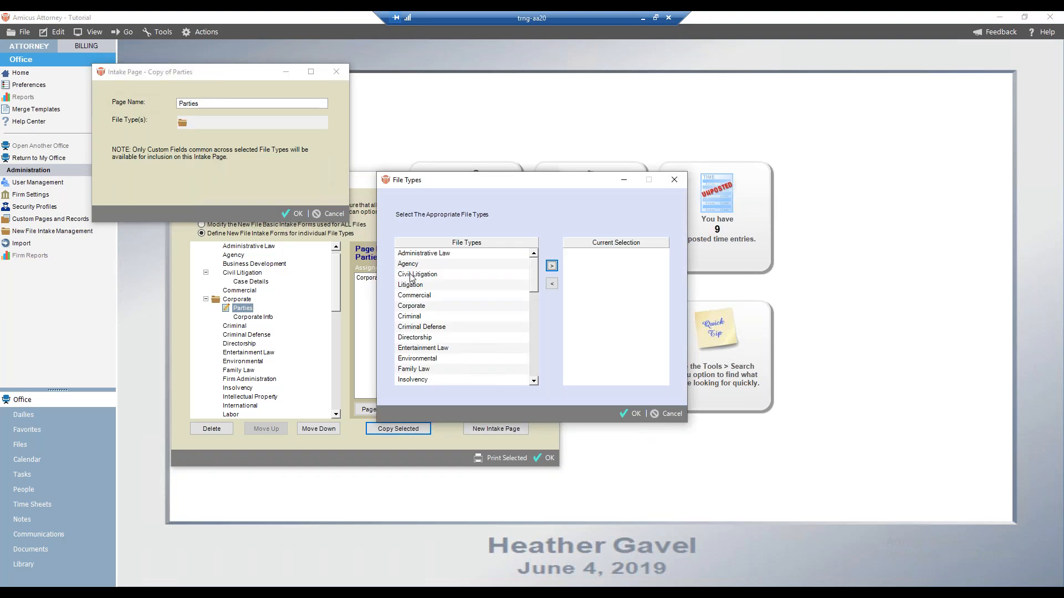
left_click(422, 316)
left_click(552, 268)
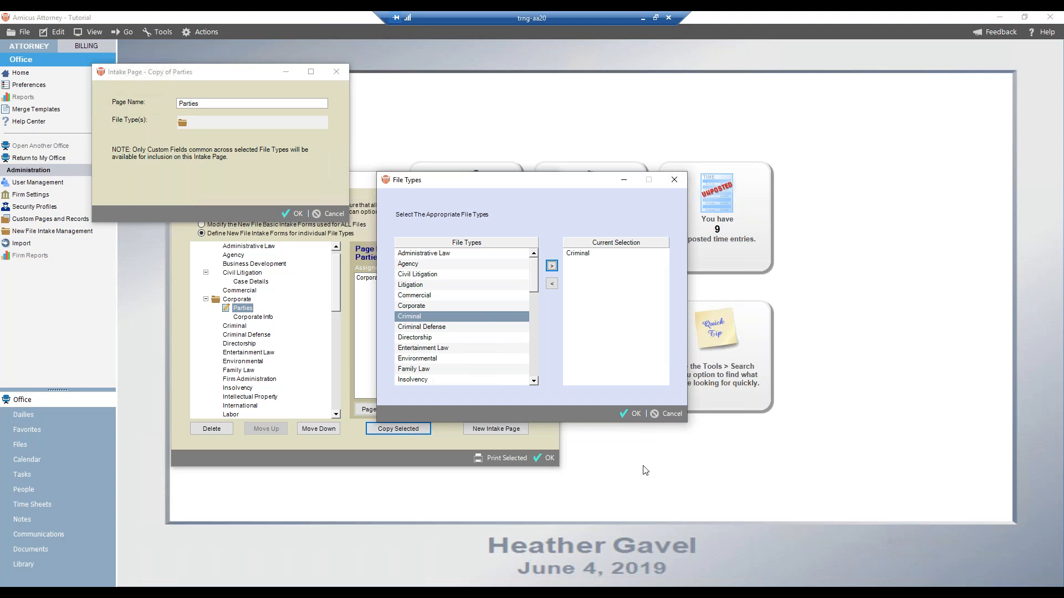
left_click(631, 414)
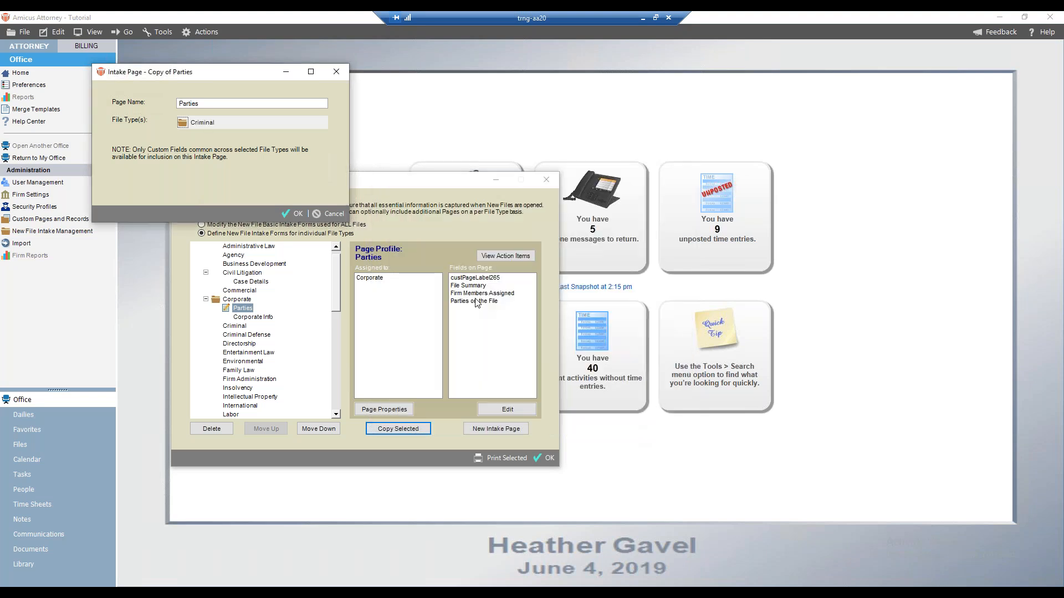
left_click(284, 214)
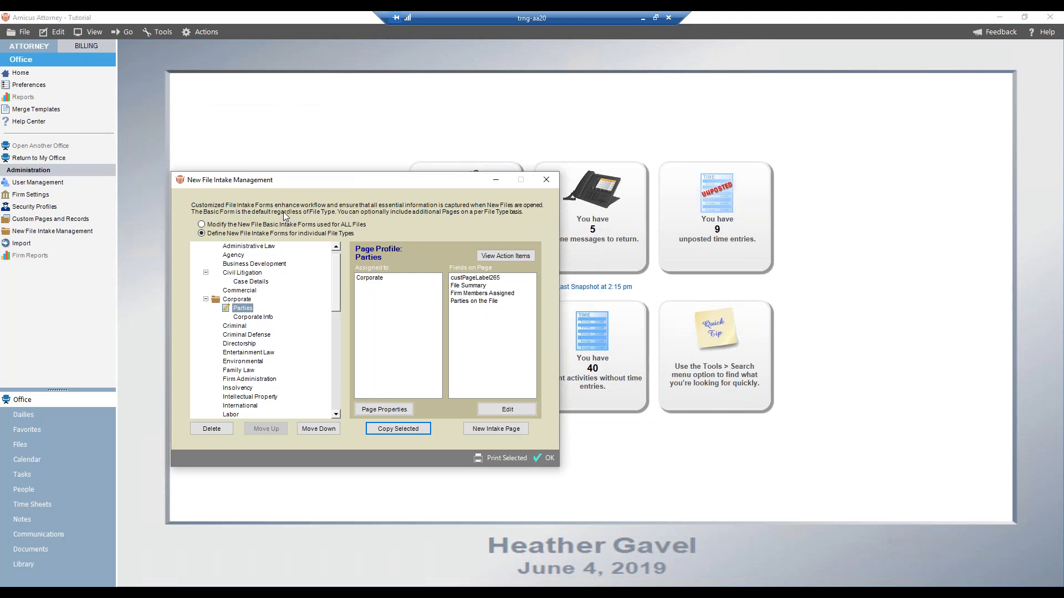
Delete the Parties intake page from the Criminal file type
left_click(206, 326)
left_click(248, 335)
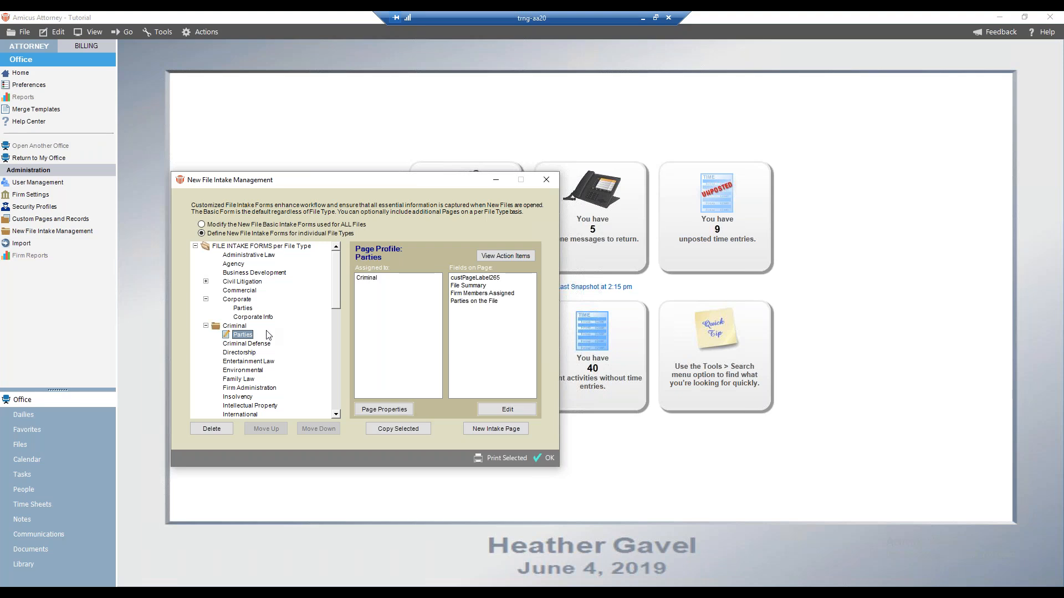
left_click(240, 335)
left_click(220, 431)
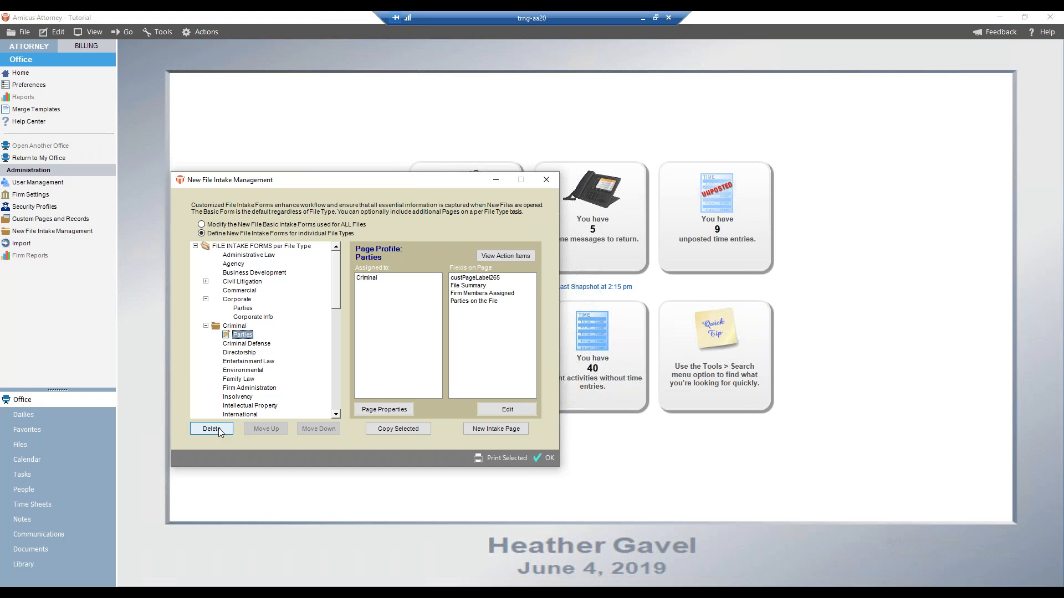
left_click(219, 431)
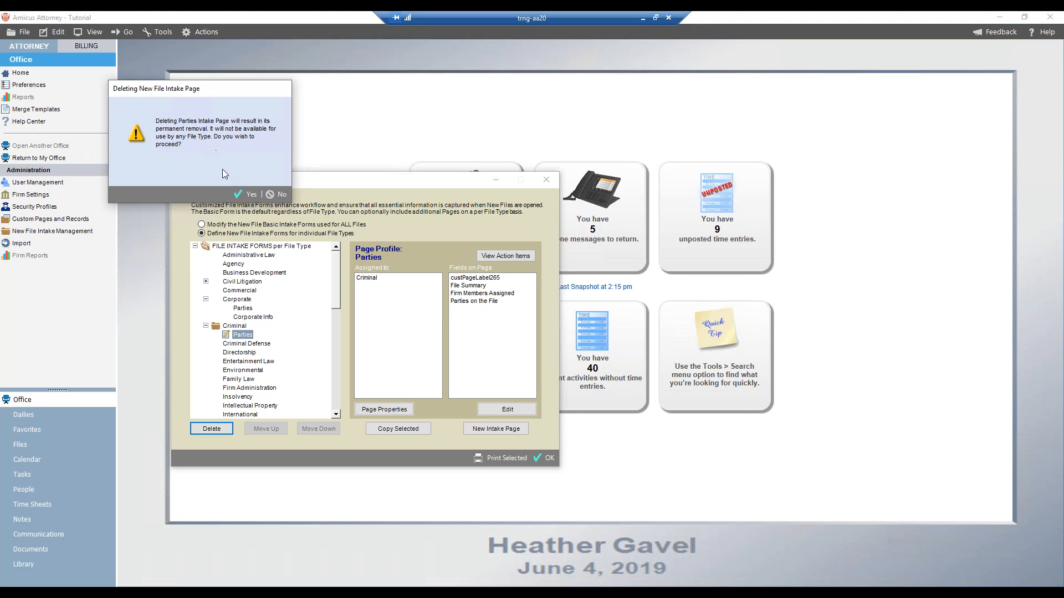
left_click(248, 195)
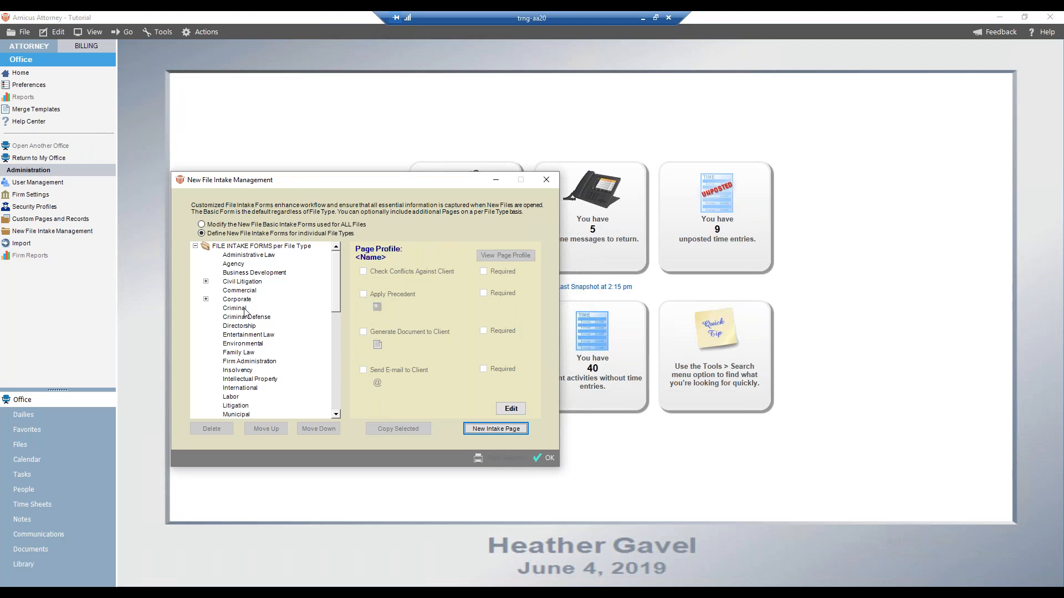
Copy the Corporate Parties page as a new intake page named Parties assigned to the Criminal and Criminal Defense file types
left_click(211, 301)
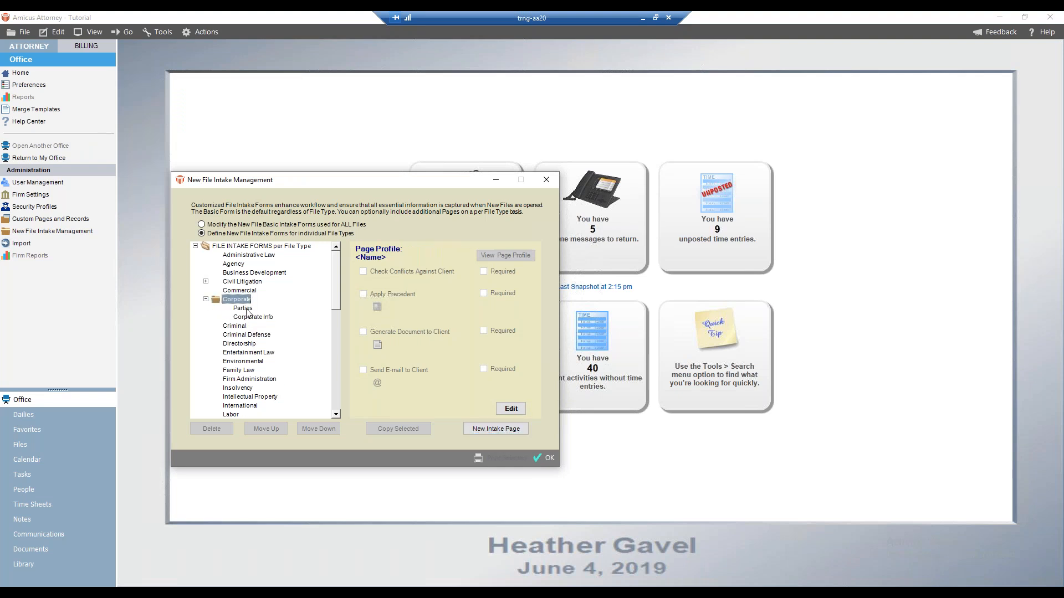
left_click(229, 328)
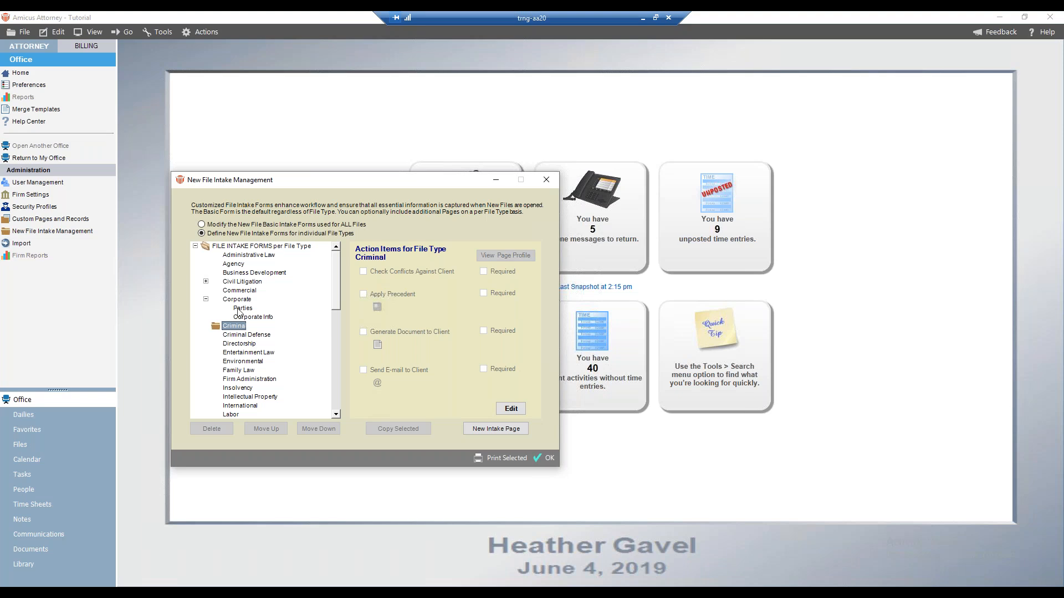
left_click(242, 308)
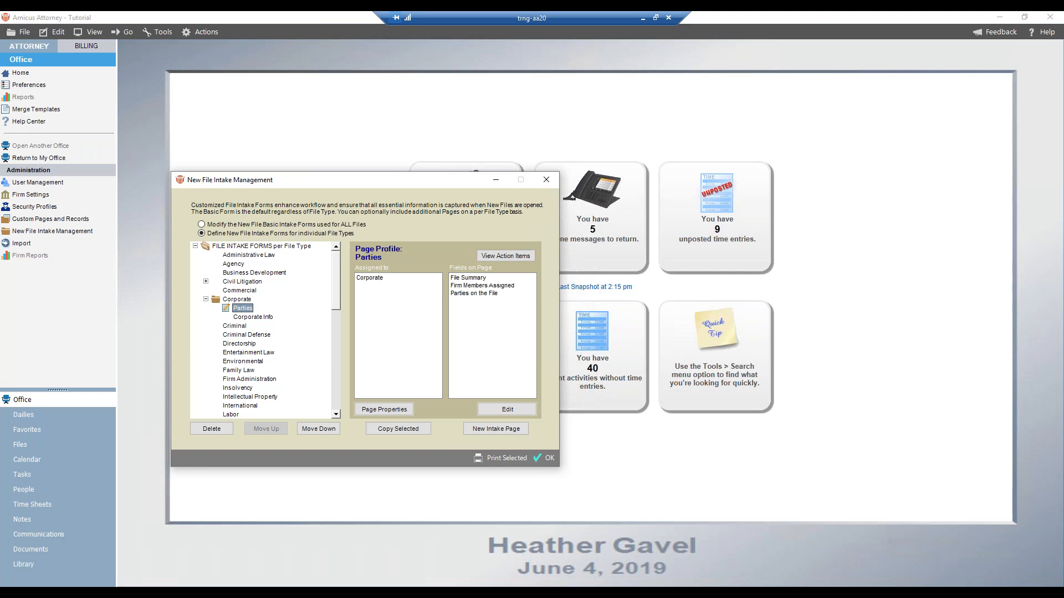
left_click(391, 430)
left_click(295, 210)
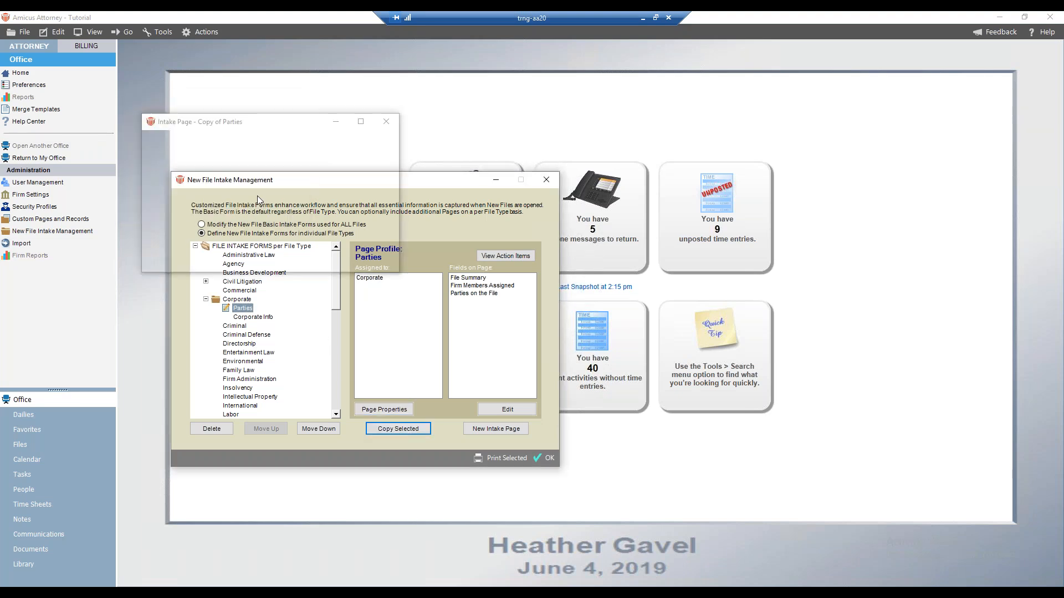
left_click_drag(250, 153, 225, 153)
key("BackSpace")
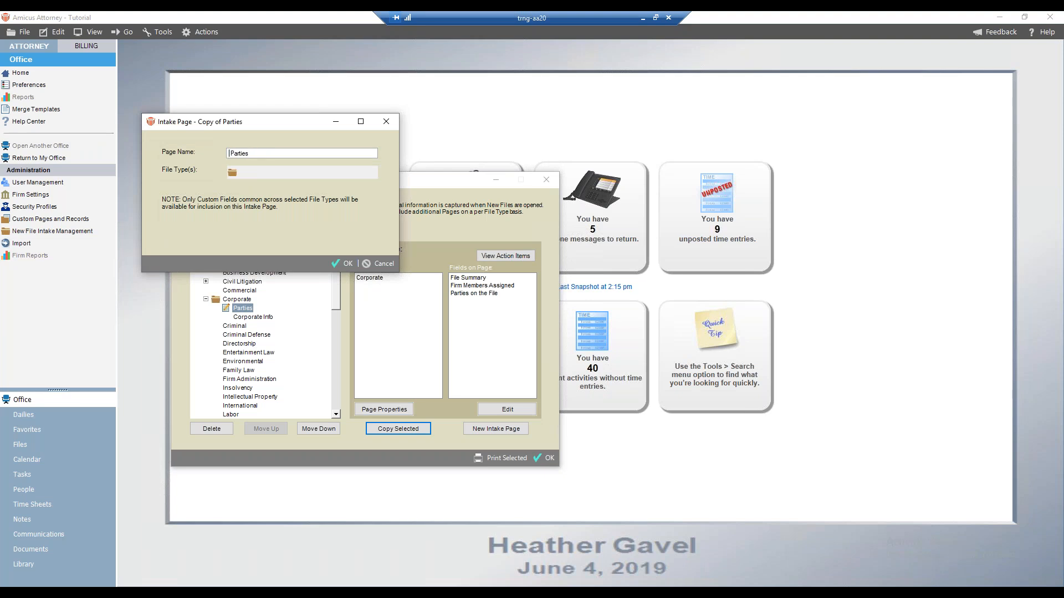
left_click(233, 173)
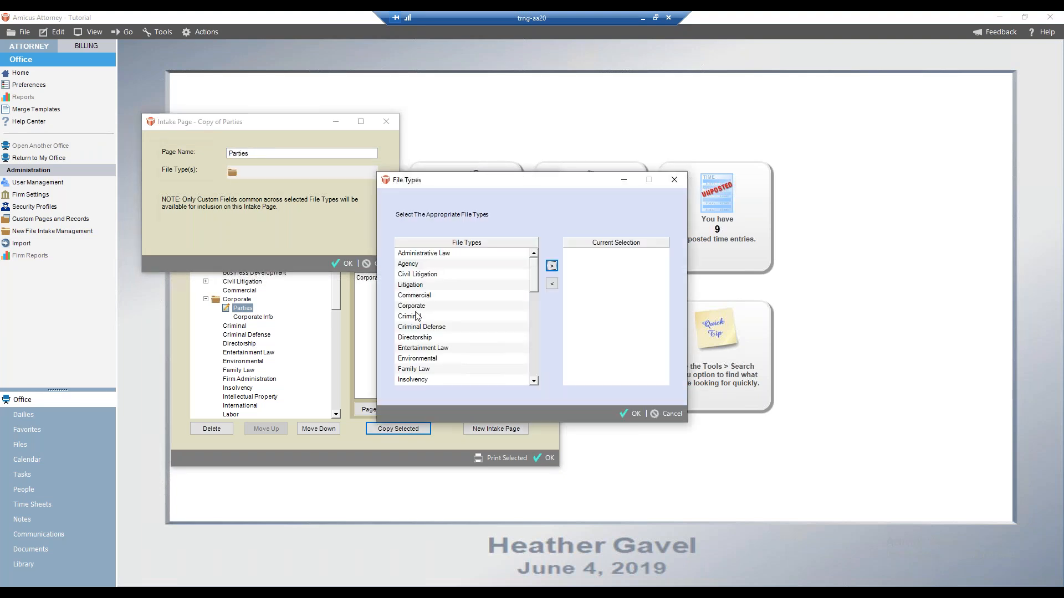
left_click(416, 316)
left_click(552, 266)
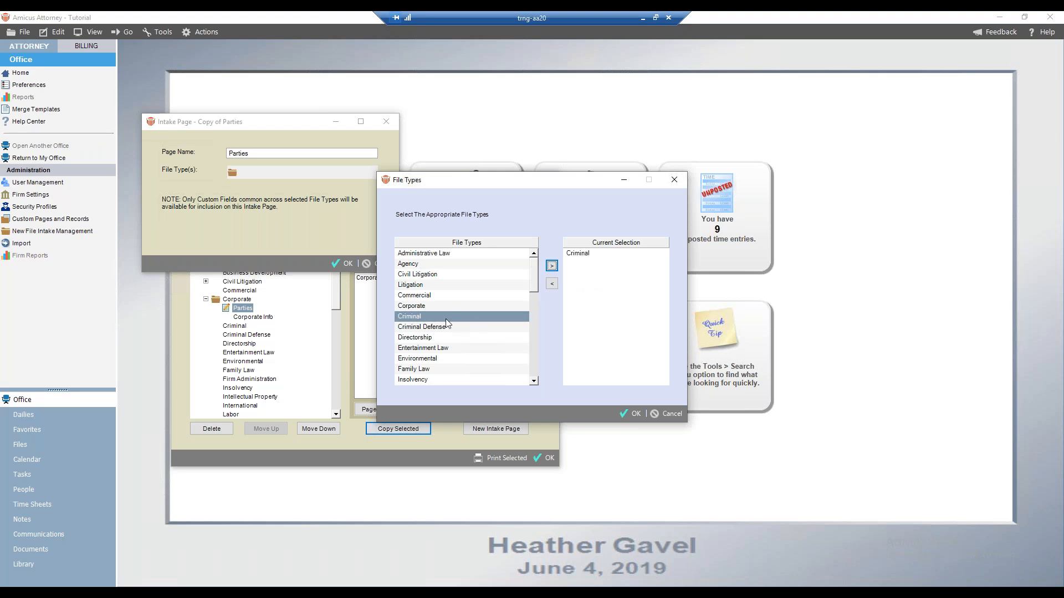
left_click(438, 326)
left_click(552, 265)
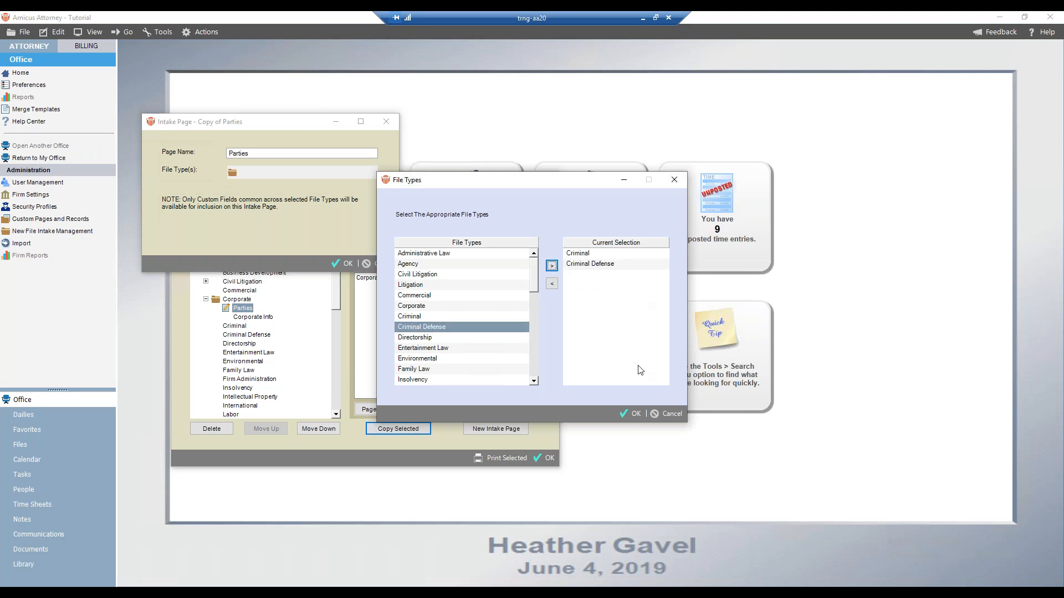
left_click(631, 413)
left_click(344, 265)
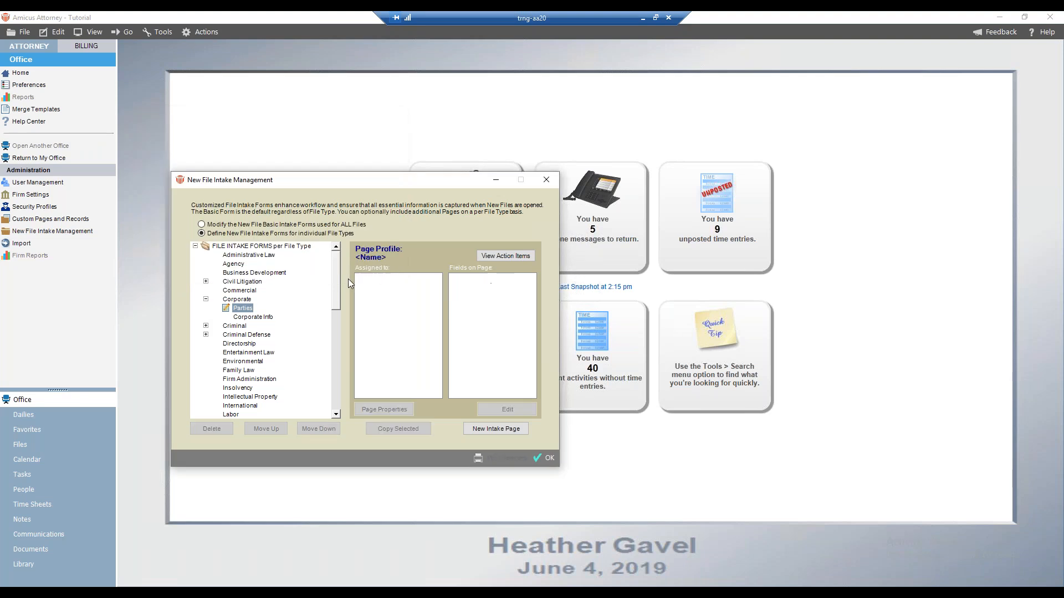
Delete the shared Parties page under Criminal from all file types
left_click(205, 327)
left_click(206, 343)
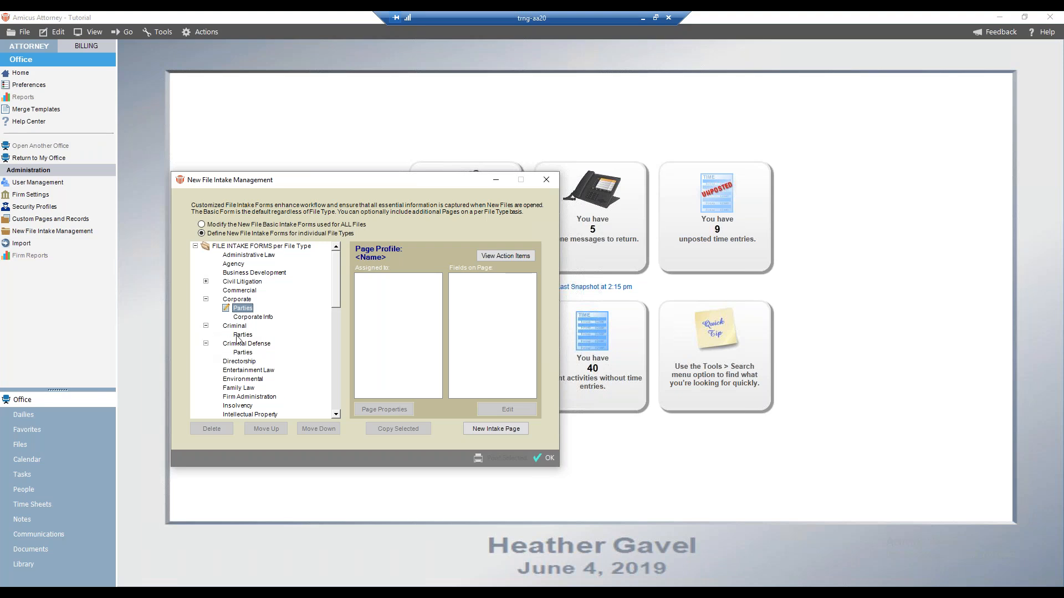
left_click(242, 335)
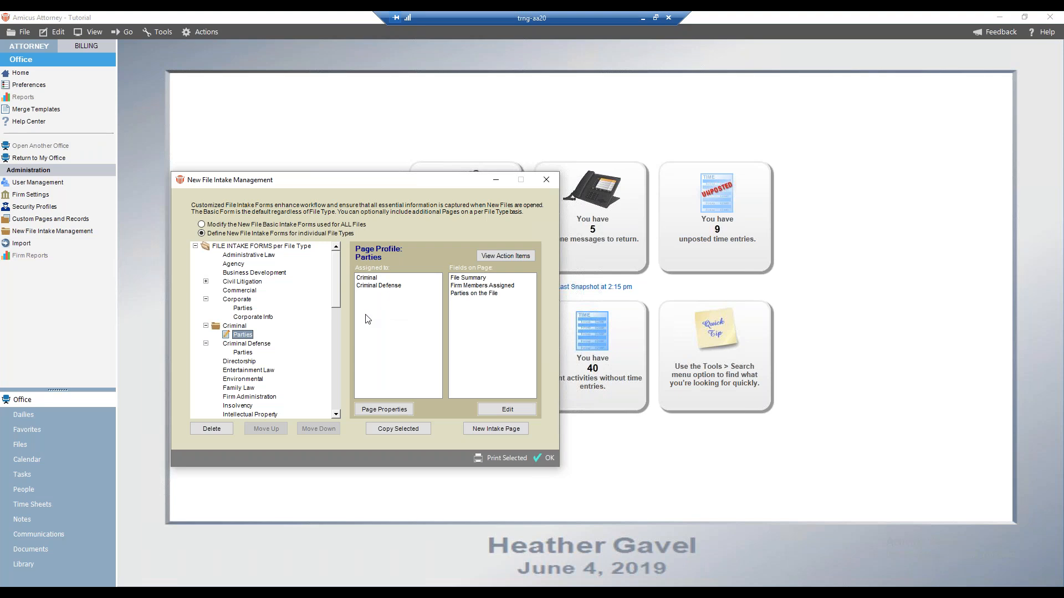
left_click(200, 430)
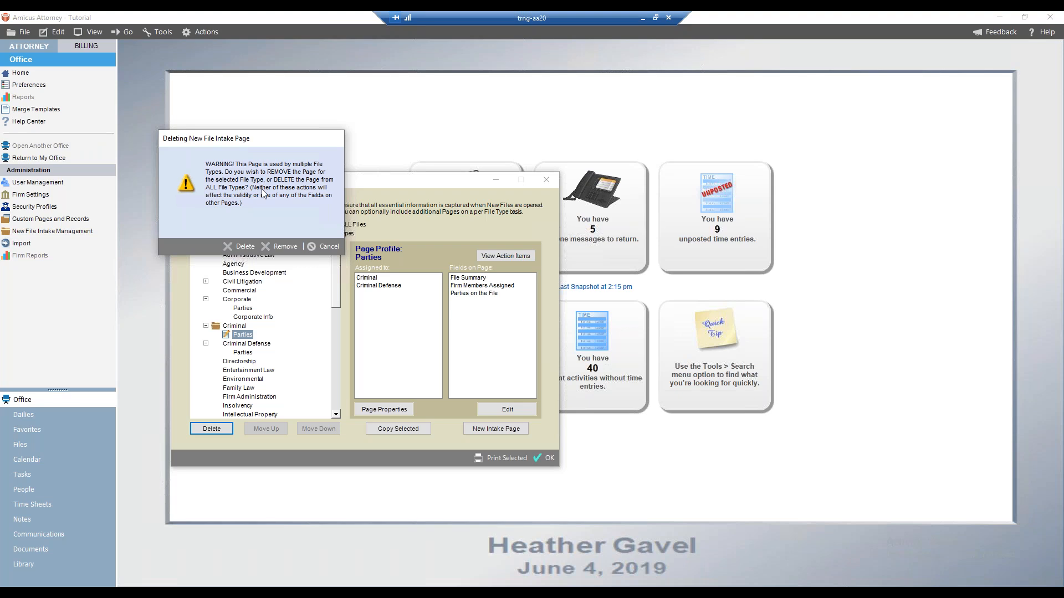
left_click(239, 248)
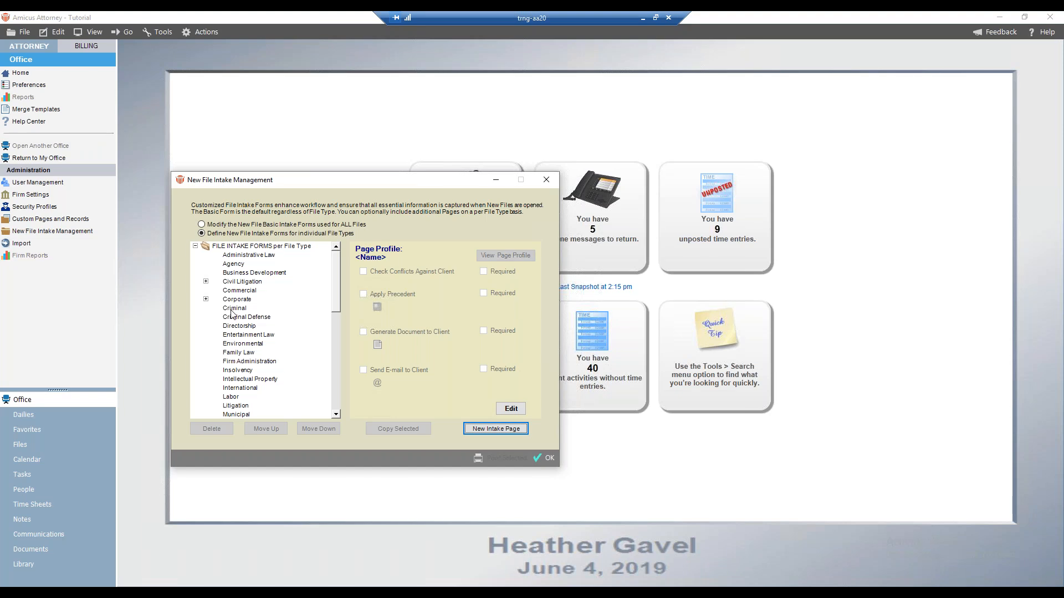
Expand the Corporate and Civil Litigation file types and browse the per-file-type intake pages
left_click(205, 299)
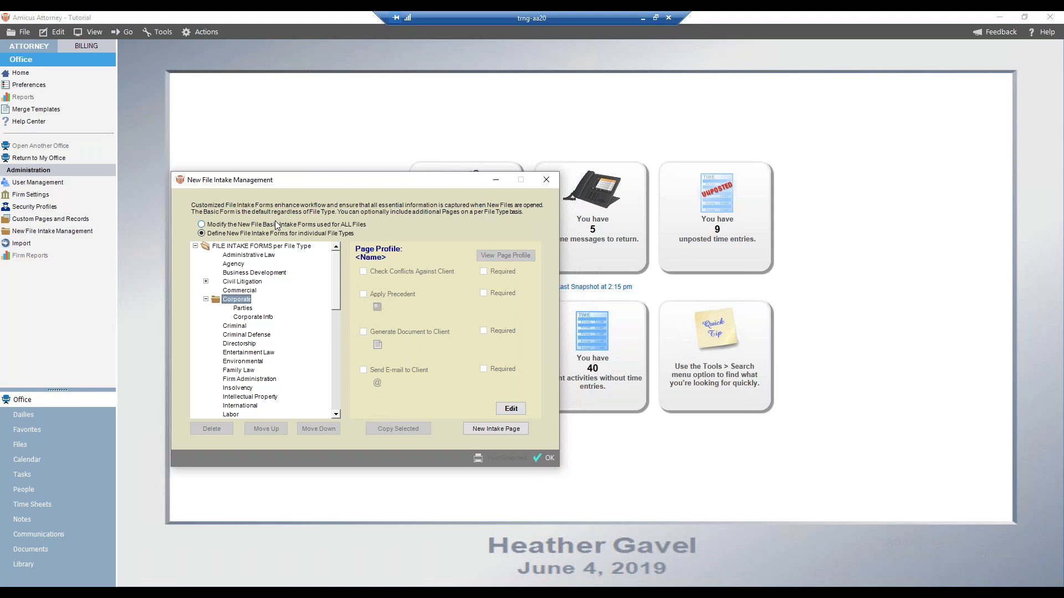
left_click(206, 281)
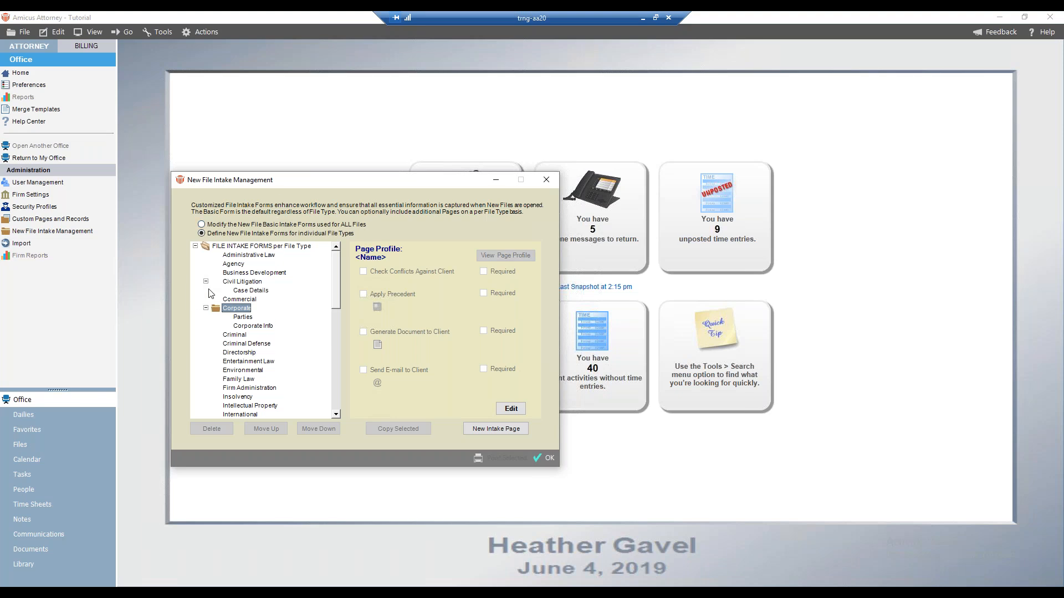
scroll(299, 345, "down", 3)
scroll(300, 345, "down", 3)
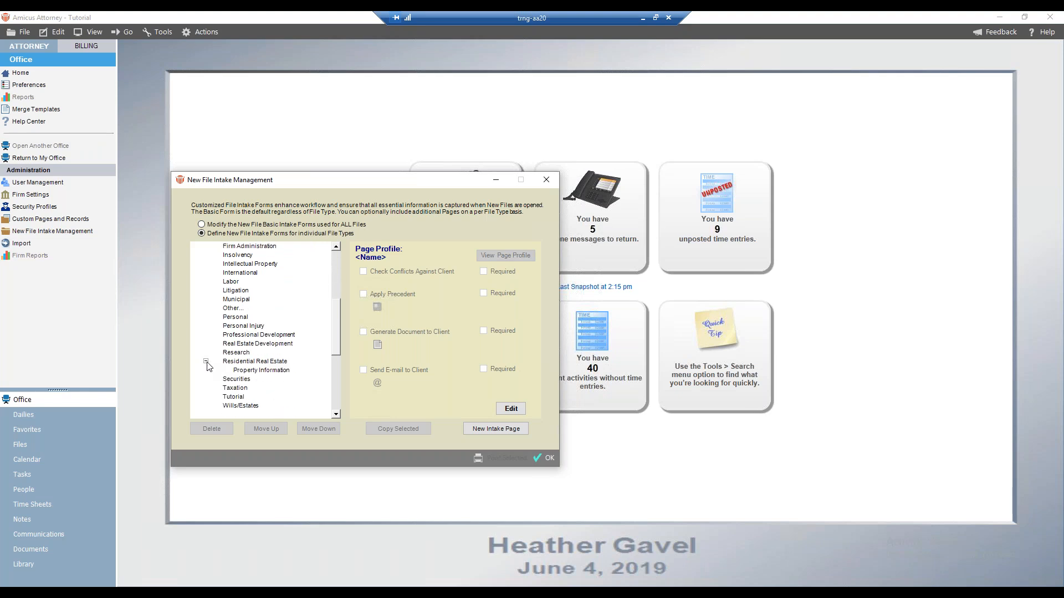
scroll(237, 261, "up", 5)
scroll(237, 262, "up", 2)
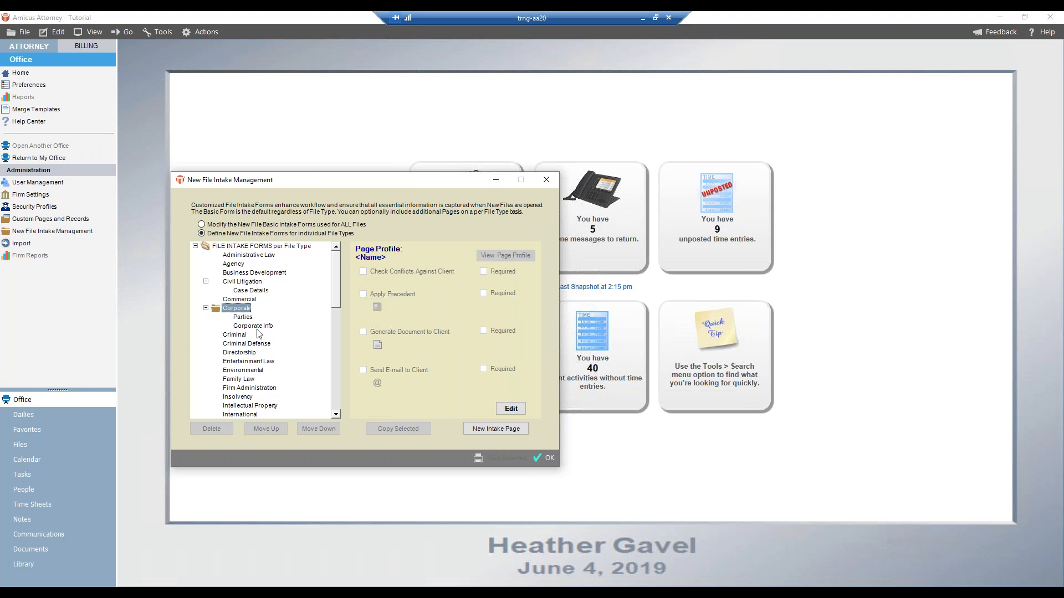
left_click(243, 318)
left_click(243, 318)
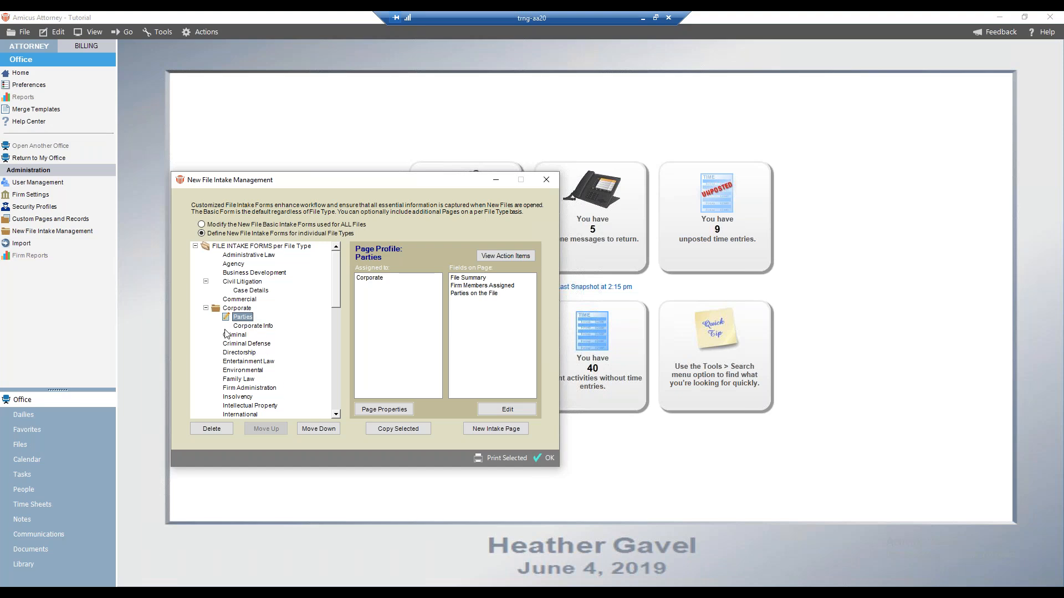
Move the Corporate Info page above Parties and then back below it
left_click(237, 325)
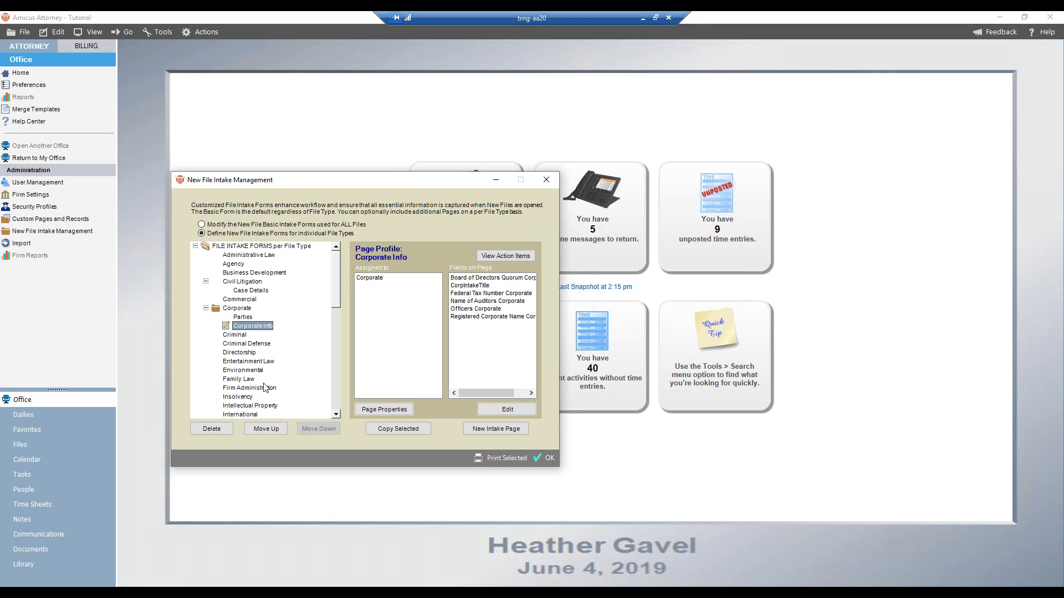
left_click(277, 431)
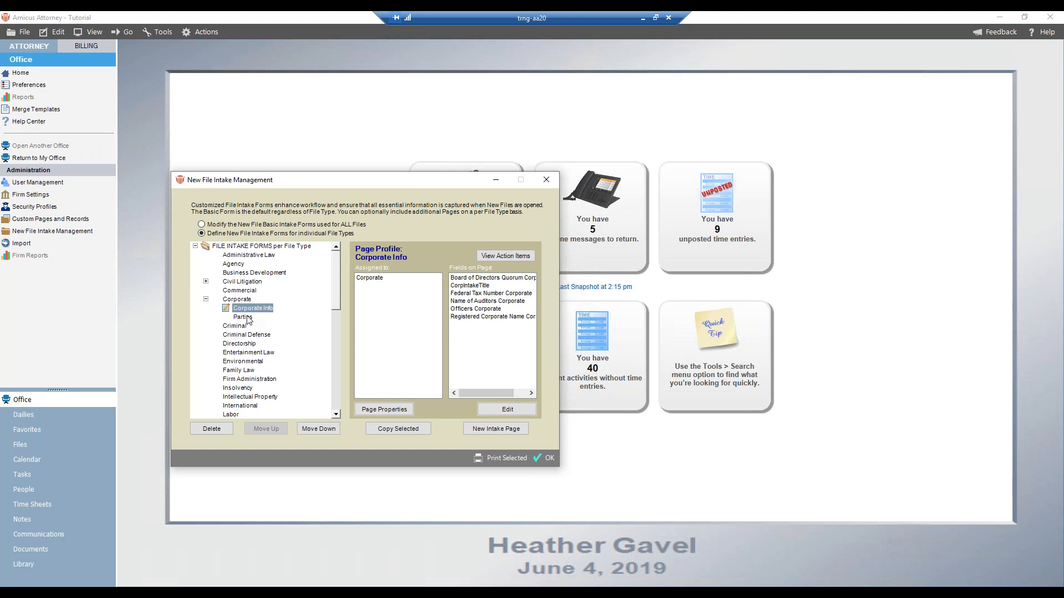
left_click(319, 428)
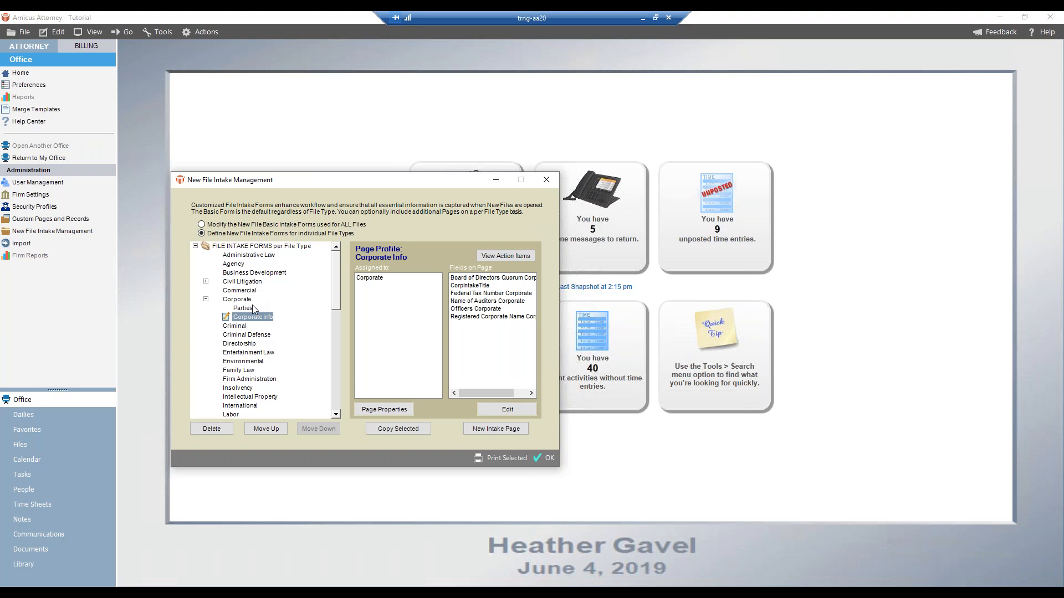
Reopen intake management and open the Basic intake page for all file types in the editor, cancelling without changes
left_click(549, 459)
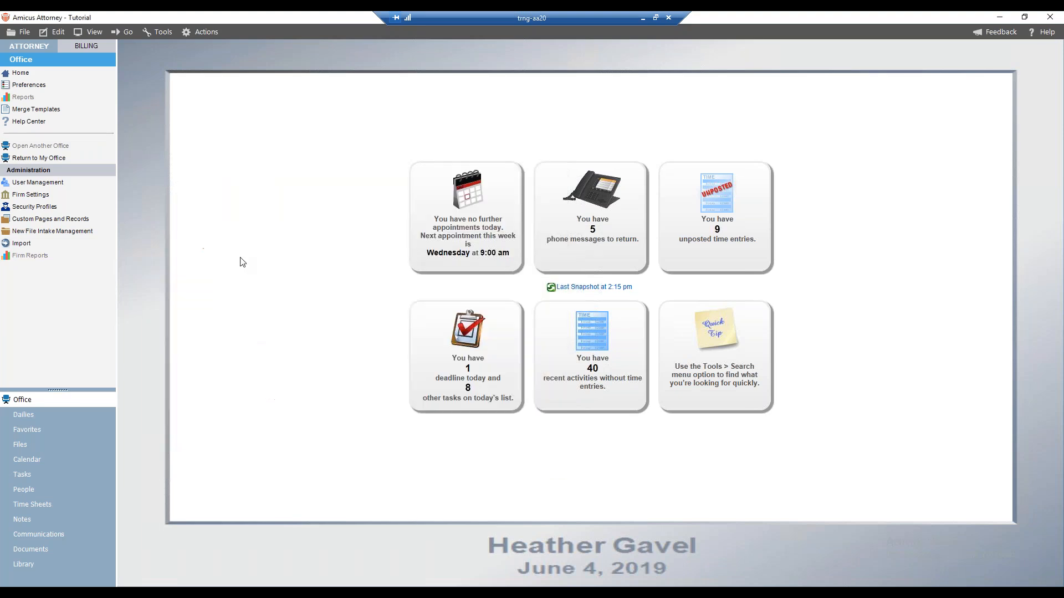
left_click(53, 230)
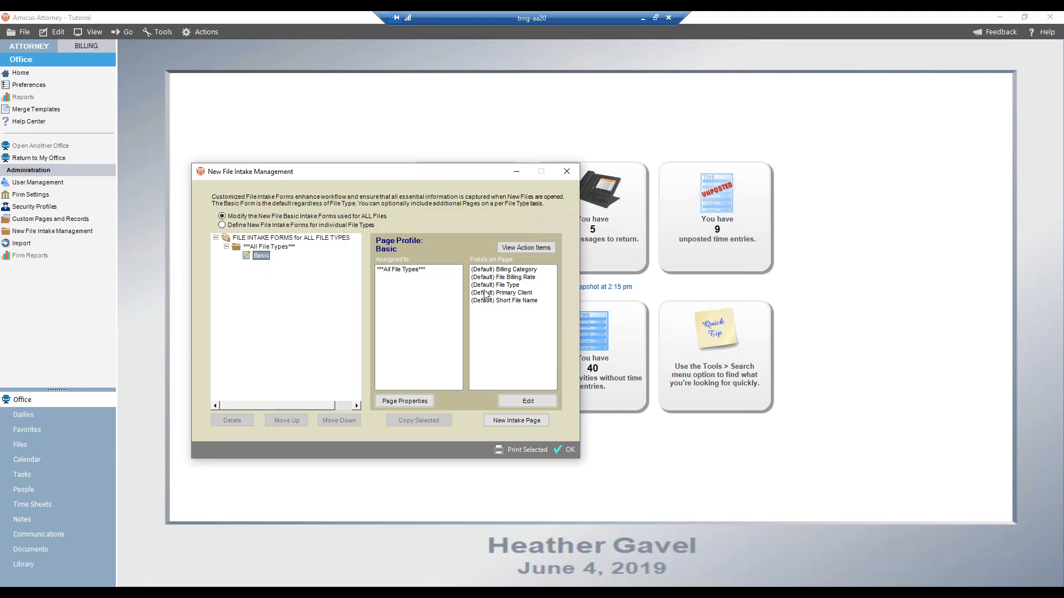
left_click(510, 402)
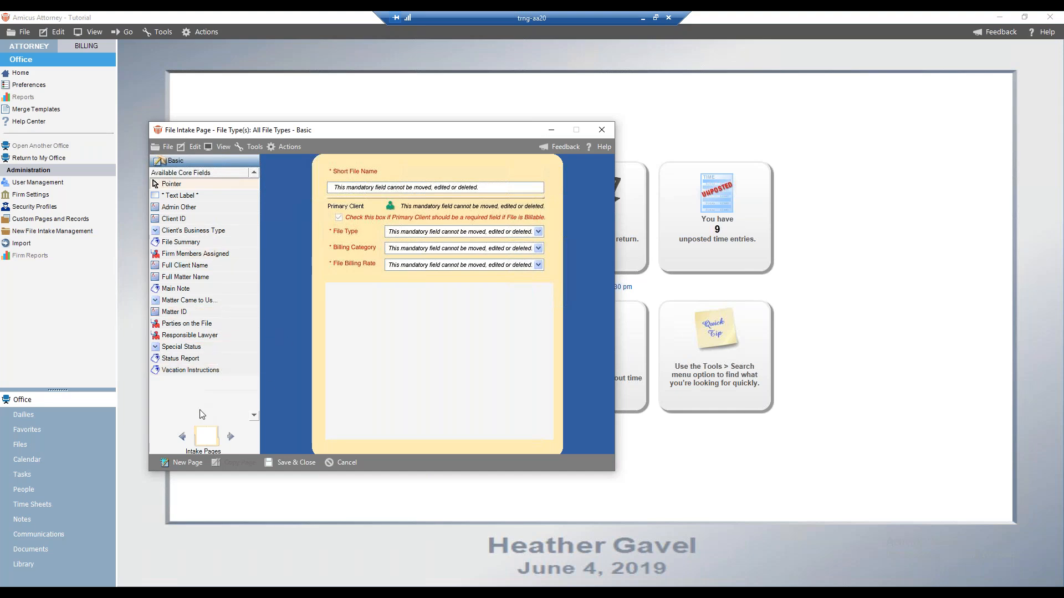
left_click(344, 462)
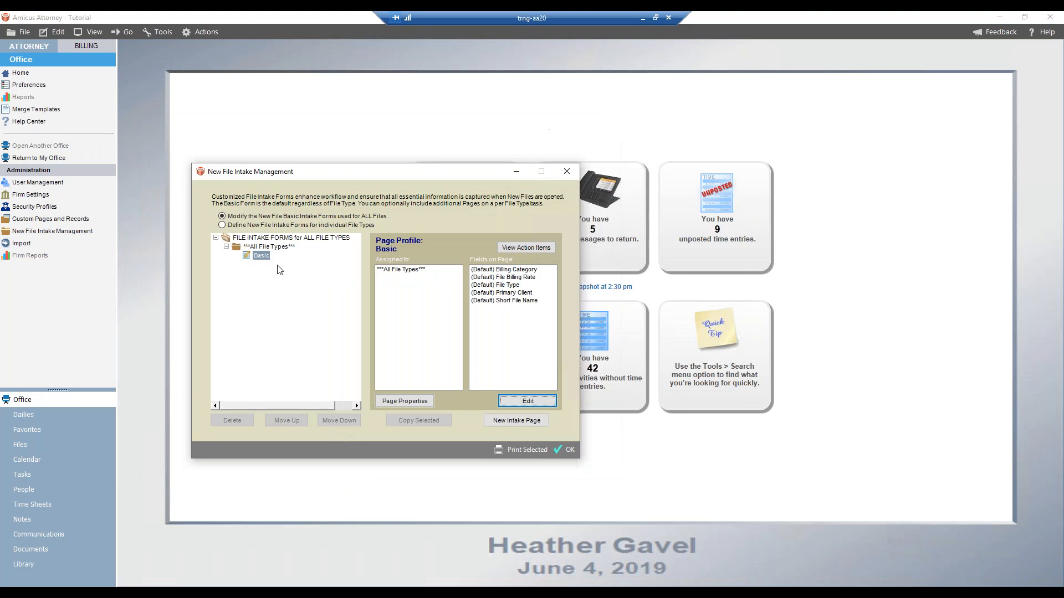
Set up a new intake page named Webinar Test Intake Page for Criminal, browse its custom fields, and cancel it
left_click(253, 229)
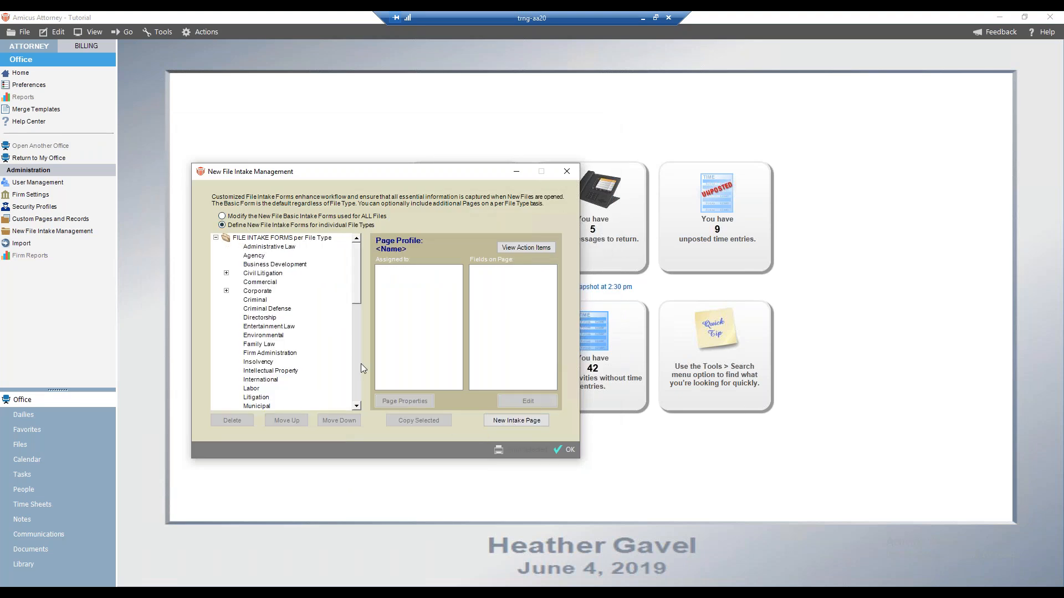
left_click(521, 419)
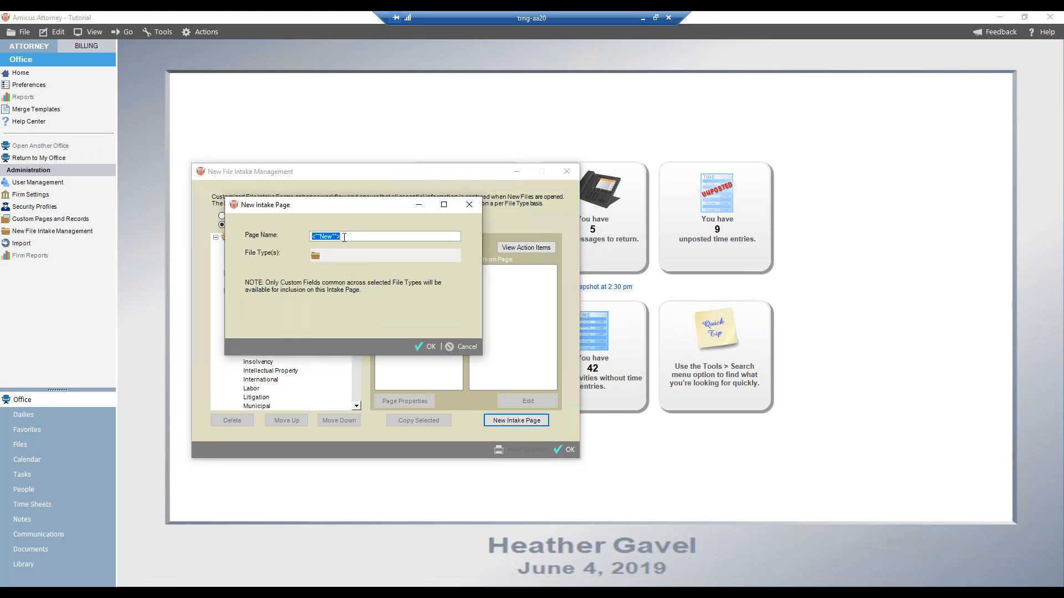
type("Webinar Test Intake Page")
left_click(315, 255)
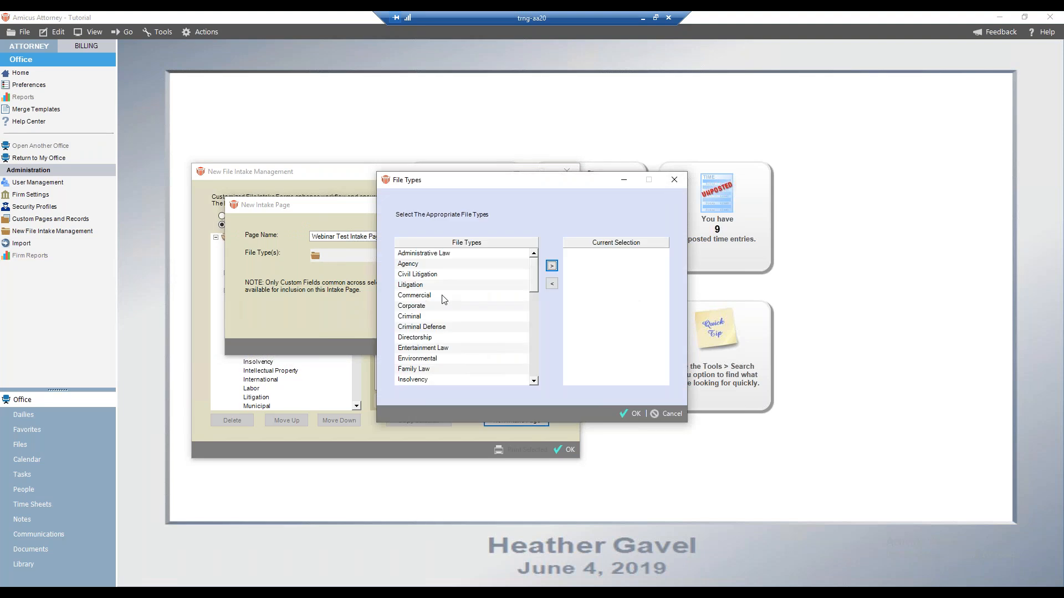
left_click(416, 316)
left_click(552, 266)
left_click(632, 414)
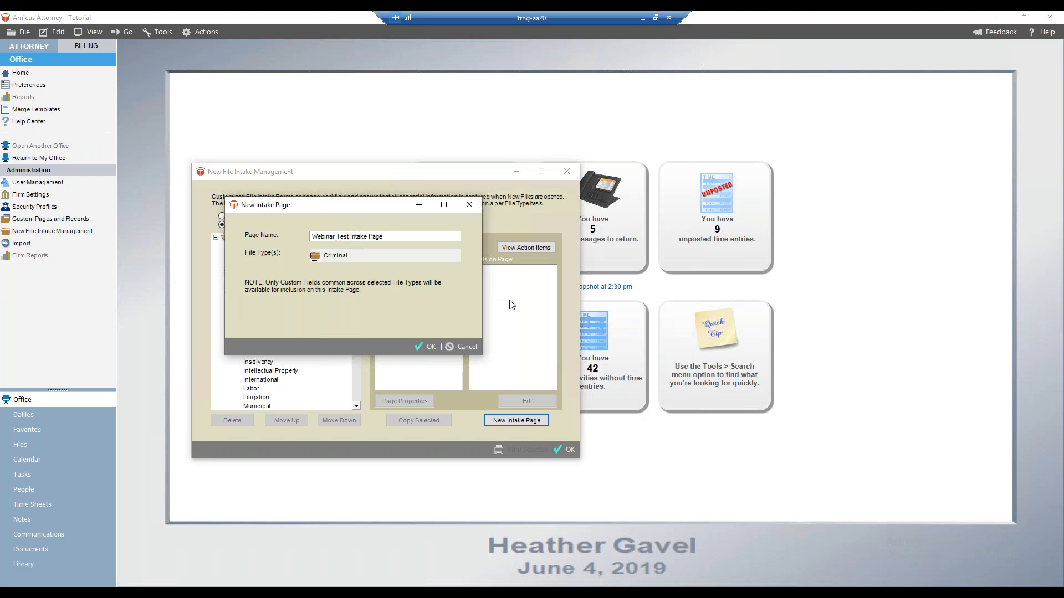
left_click(427, 346)
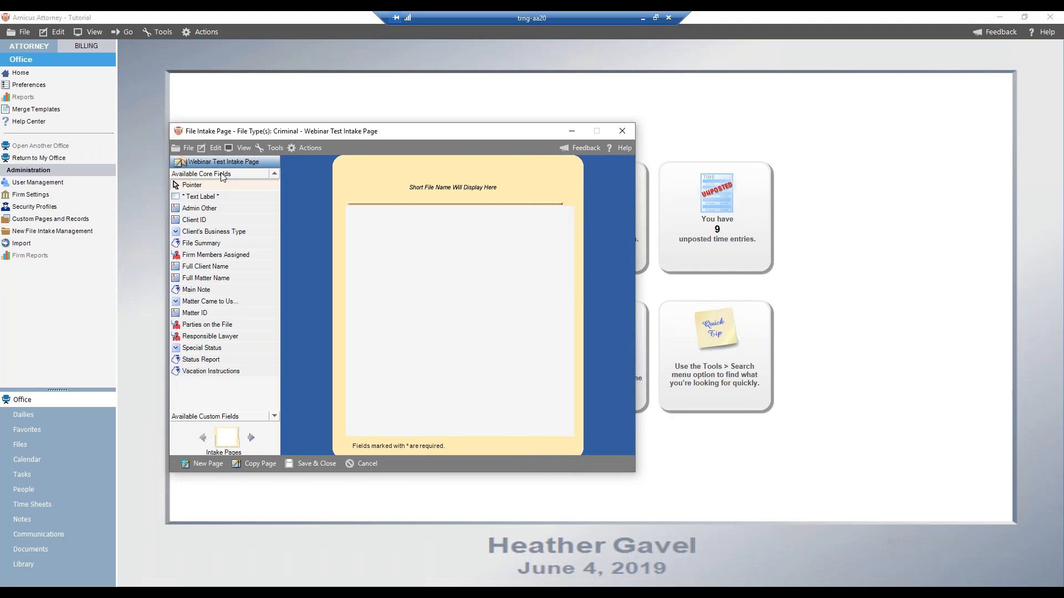
left_click(211, 417)
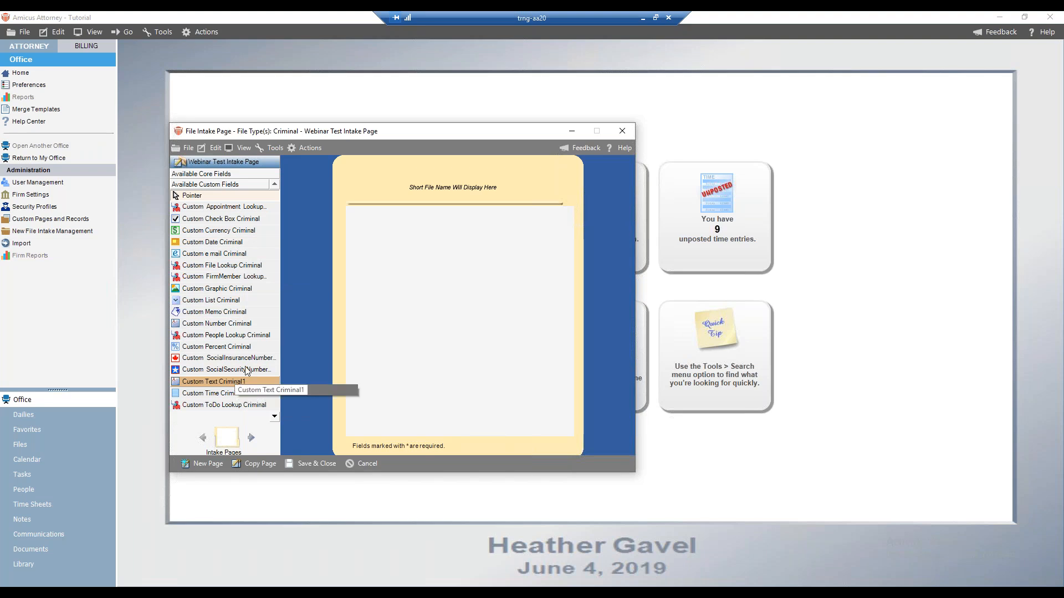
left_click(368, 463)
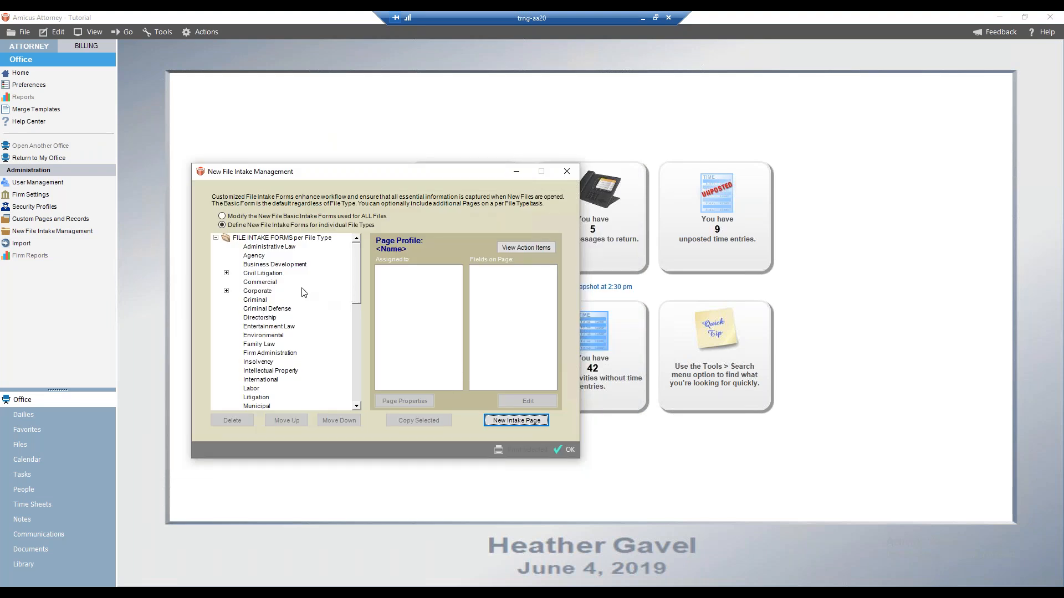
Switch to basic forms for all files, start a new basic intake page named Webinar Basic Test, and cancel its editor
left_click(253, 217)
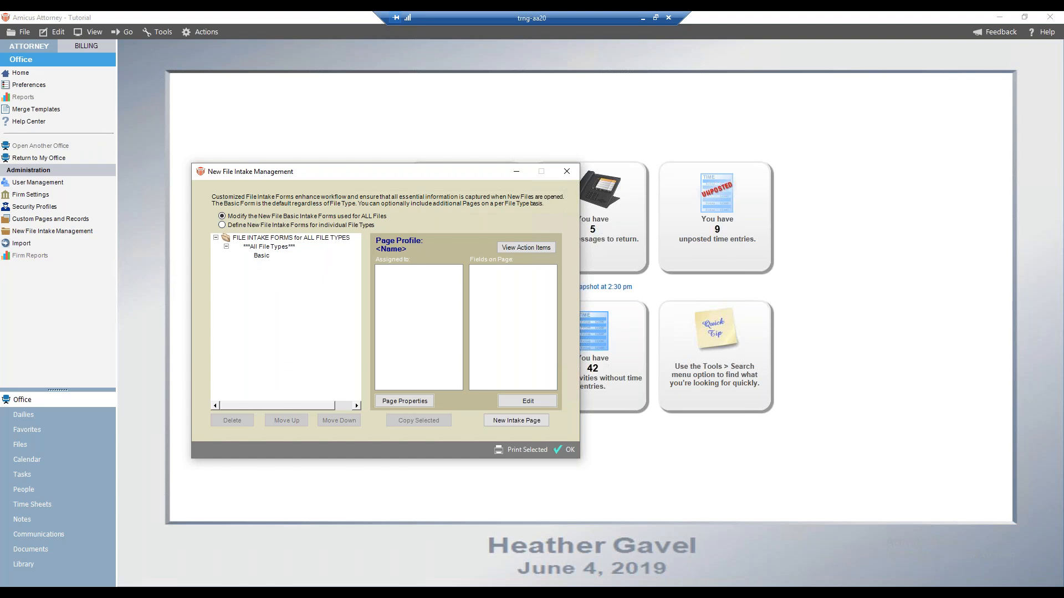
left_click(261, 256)
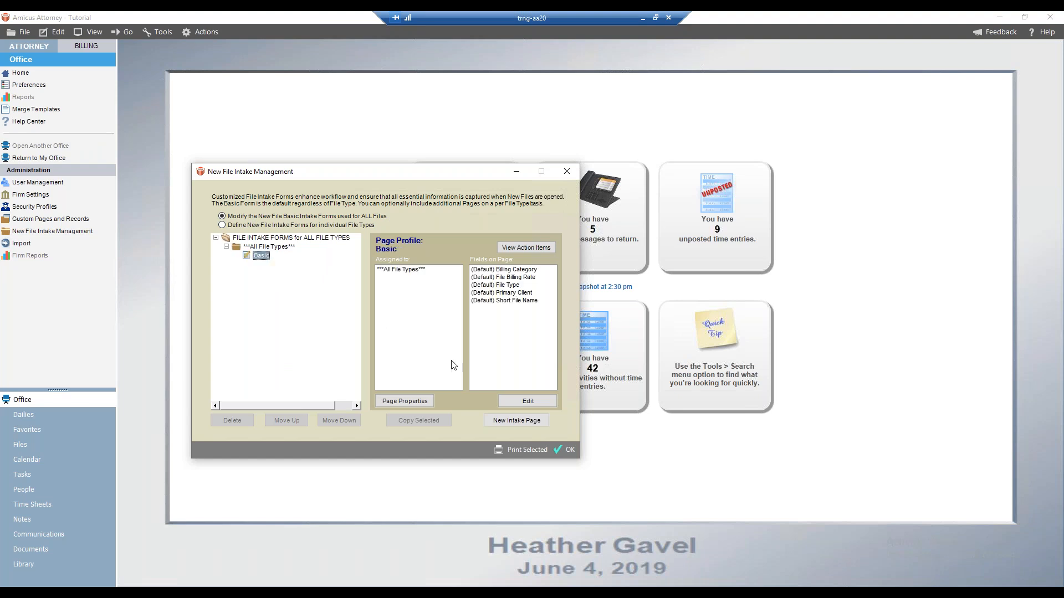
left_click(503, 421)
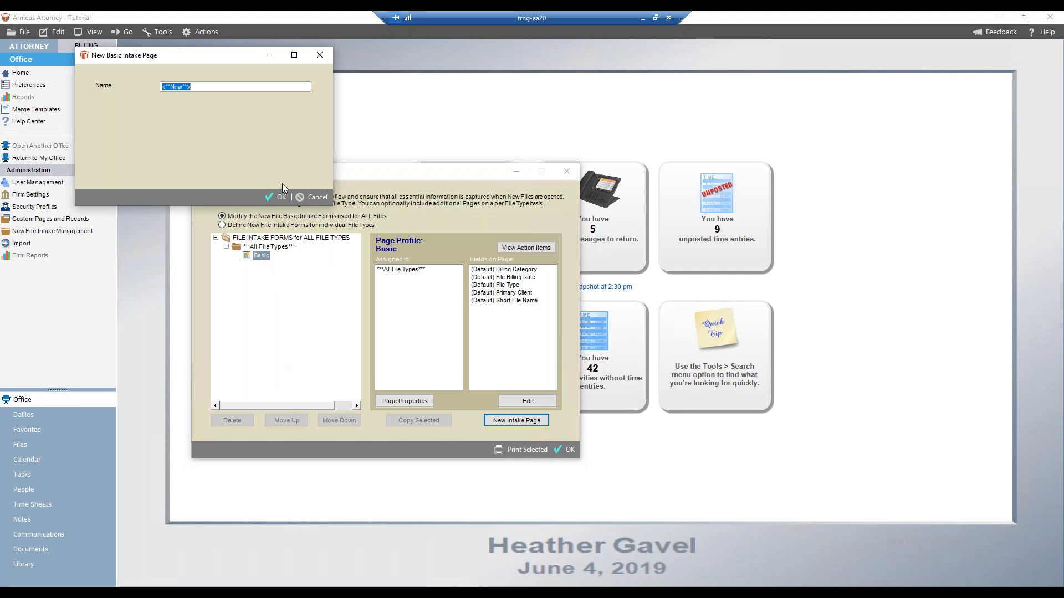
type("Webinar Basic Test")
left_click(276, 196)
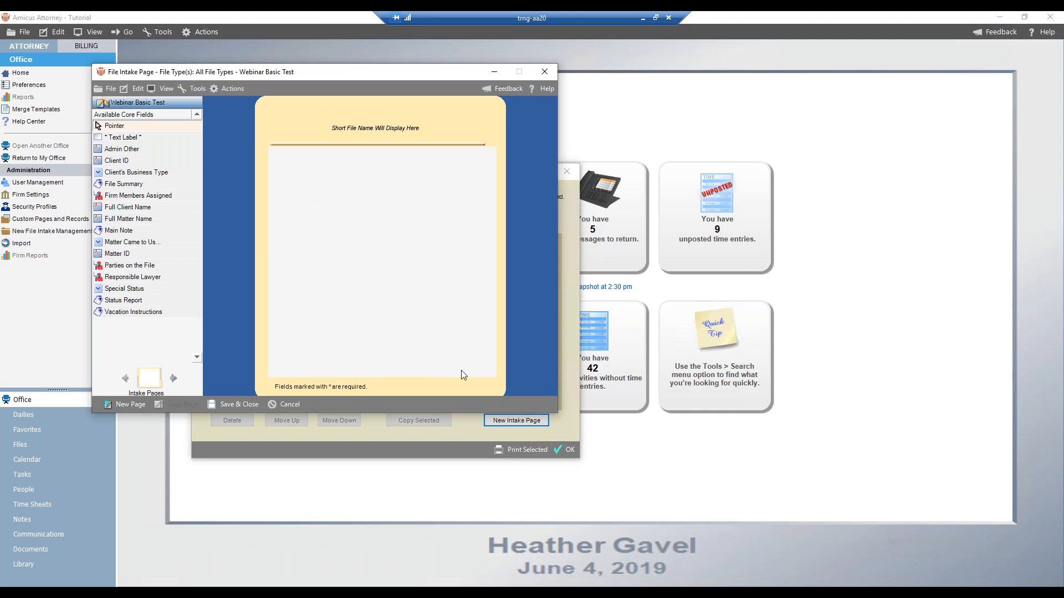
left_click(287, 405)
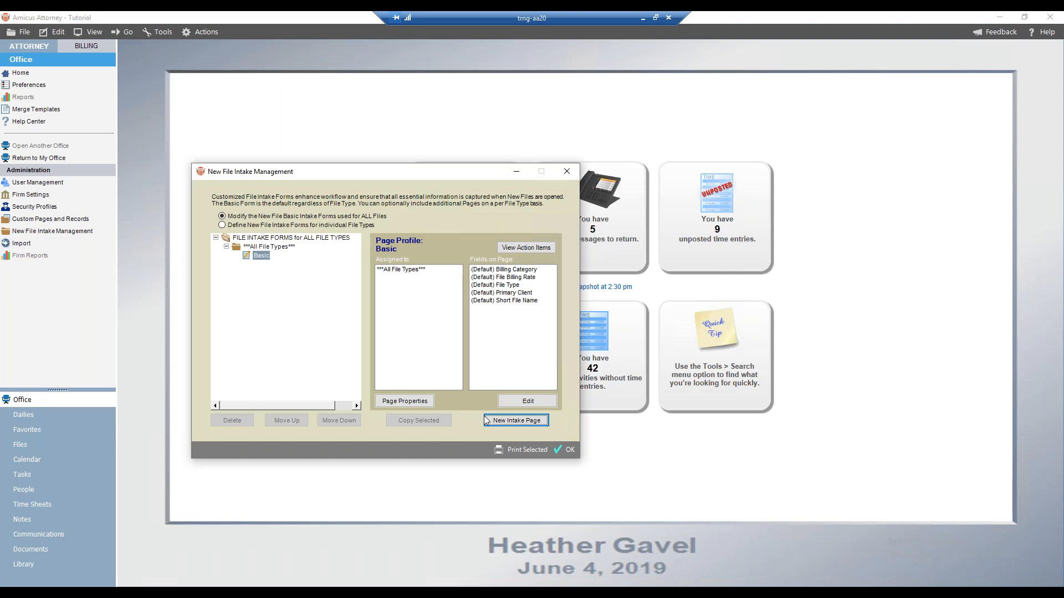
Open the Basic intake page in the editor and add the Main Note field, enlarging it across the page
left_click(549, 400)
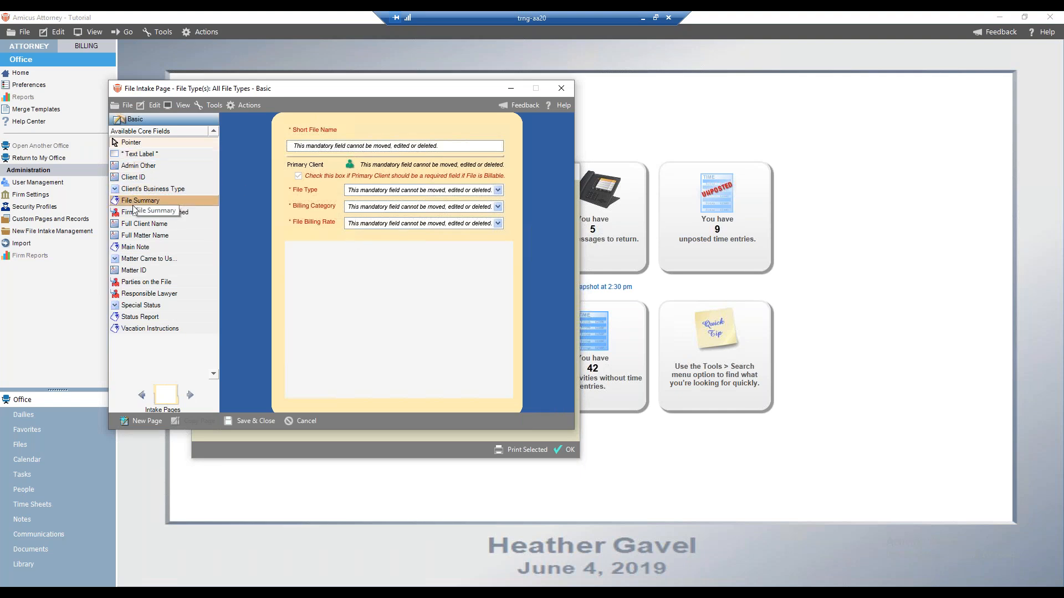
left_click_drag(136, 247, 347, 258)
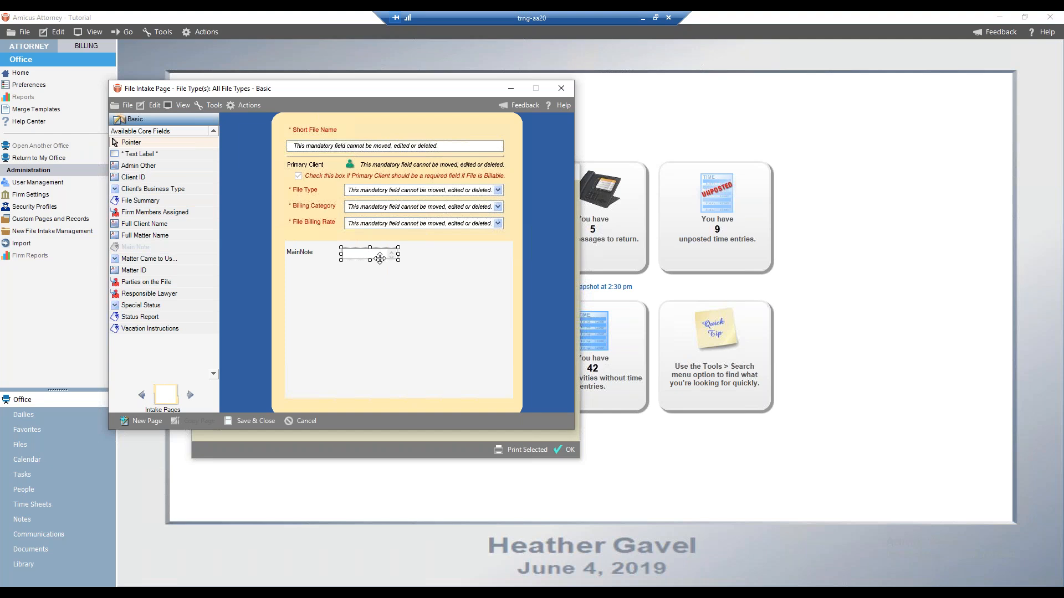
left_click_drag(383, 258, 360, 254)
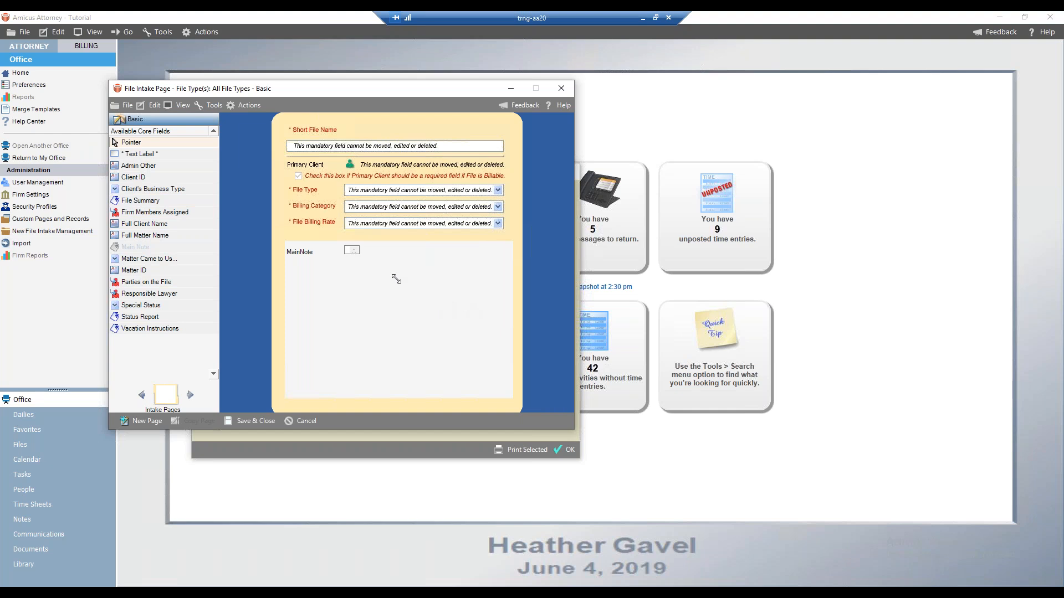
left_click_drag(359, 256, 497, 293)
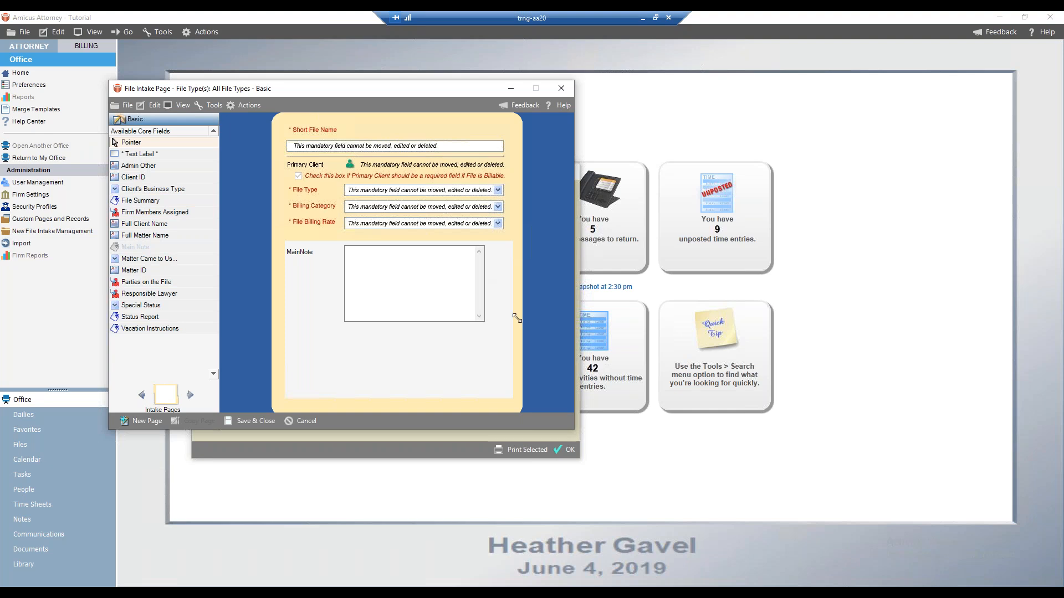
left_click_drag(540, 227, 541, 223)
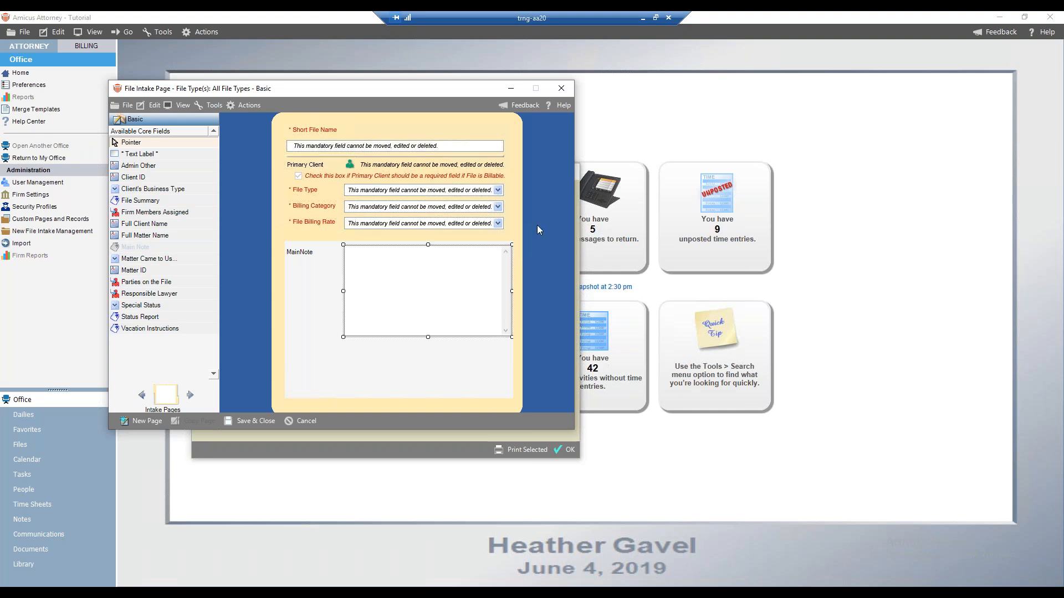
left_click(288, 291)
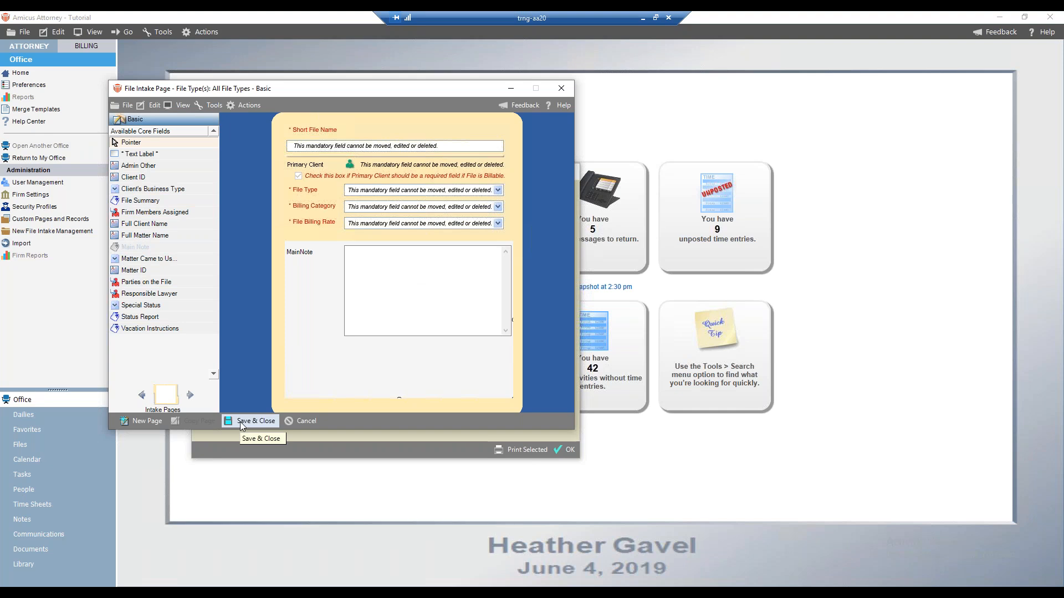
Open the Main Note field attributes, view the Required Field options, then cancel the dialog and the page edits
left_click(384, 311)
right_click(385, 311)
left_click(393, 318)
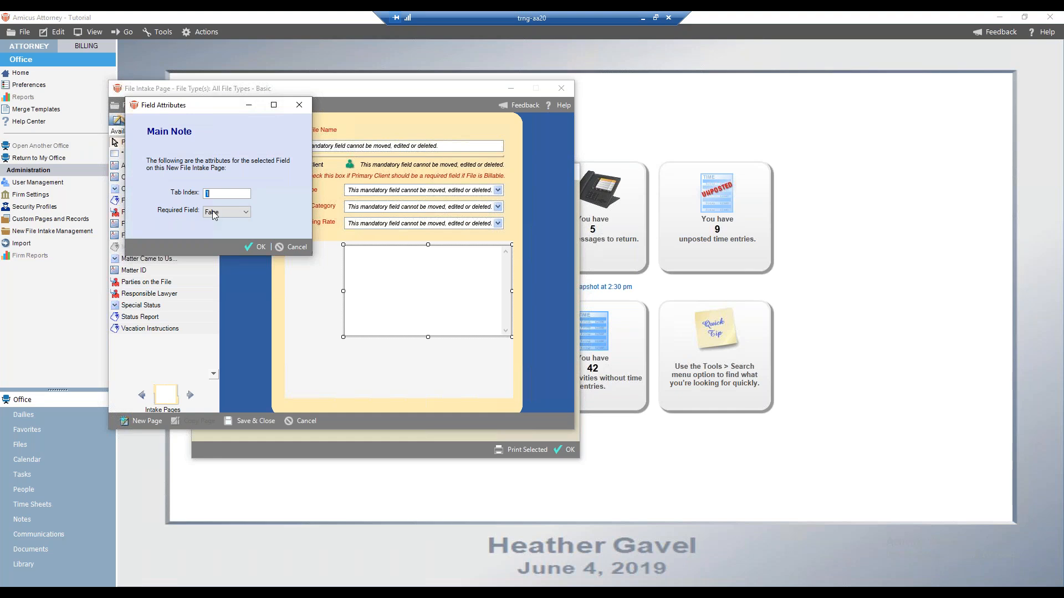
left_click(244, 213)
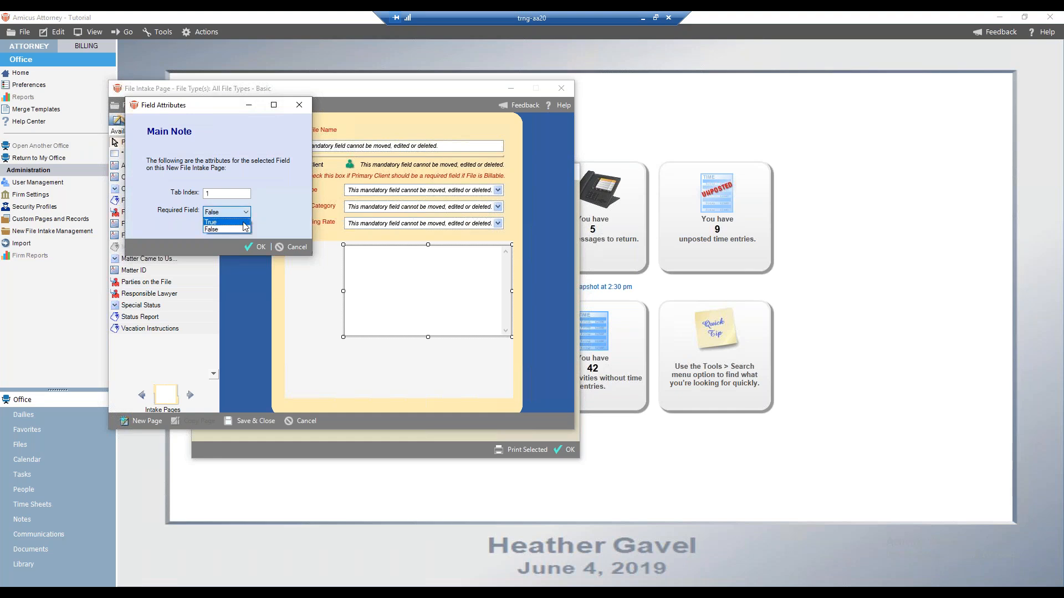
left_click(291, 247)
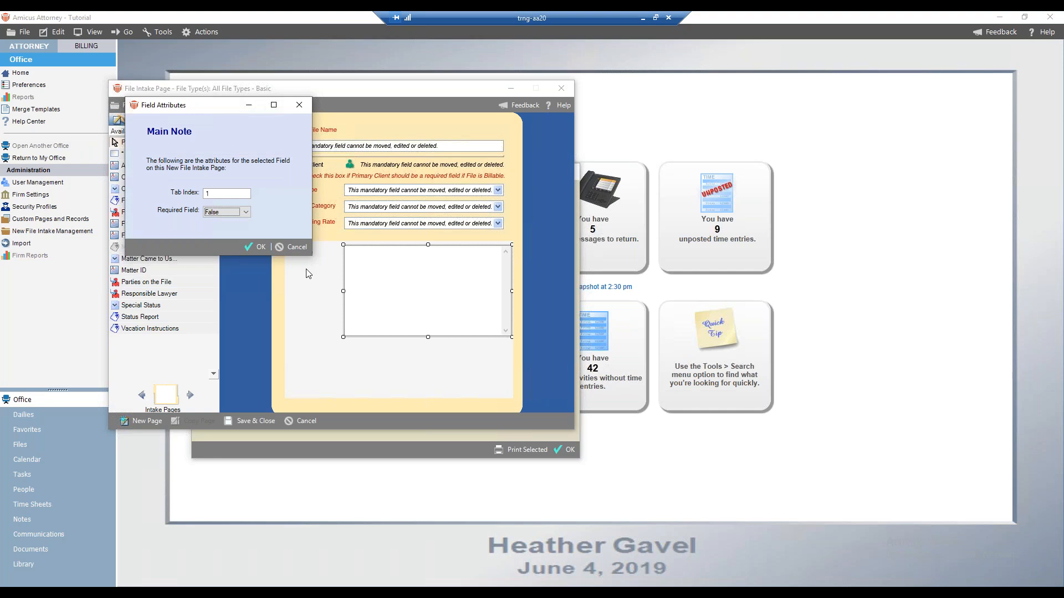
left_click(288, 249)
left_click(296, 420)
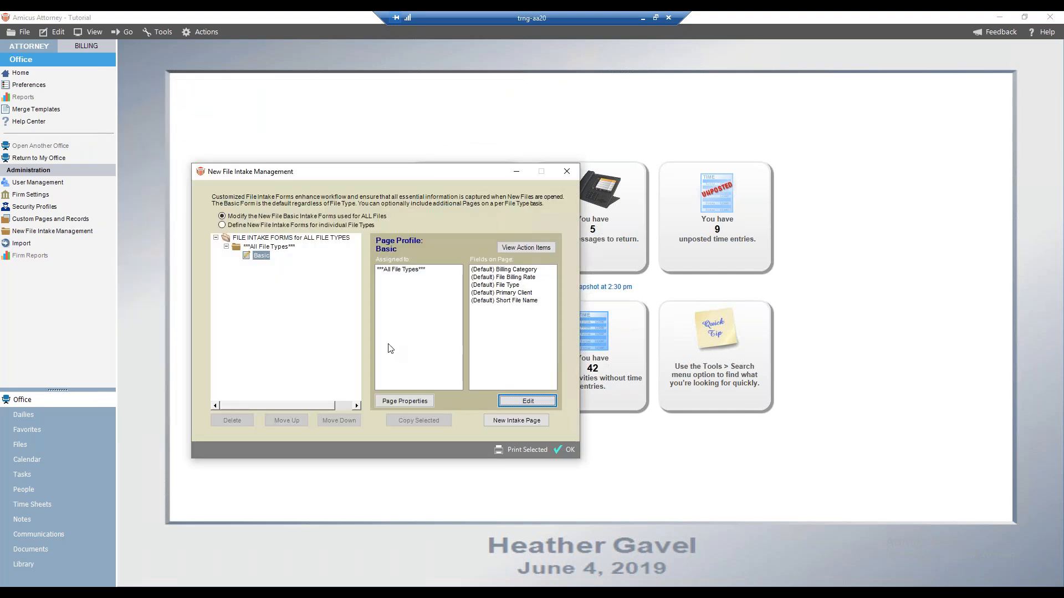
Switch to per-file-type forms and start a new intake page named Webinar Test Intake Page
left_click(257, 226)
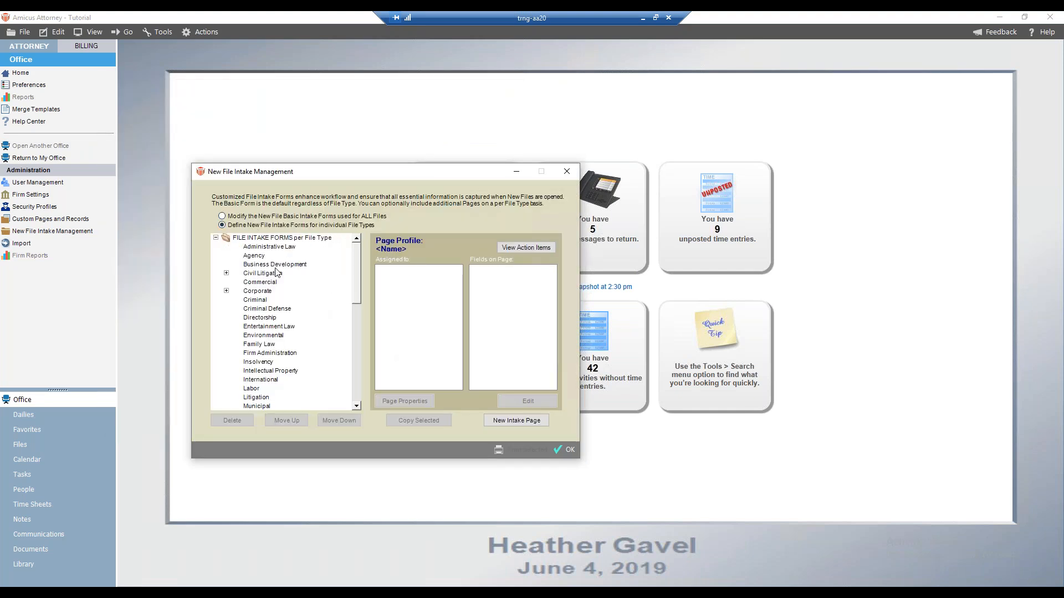
left_click(517, 420)
type("WEbinar")
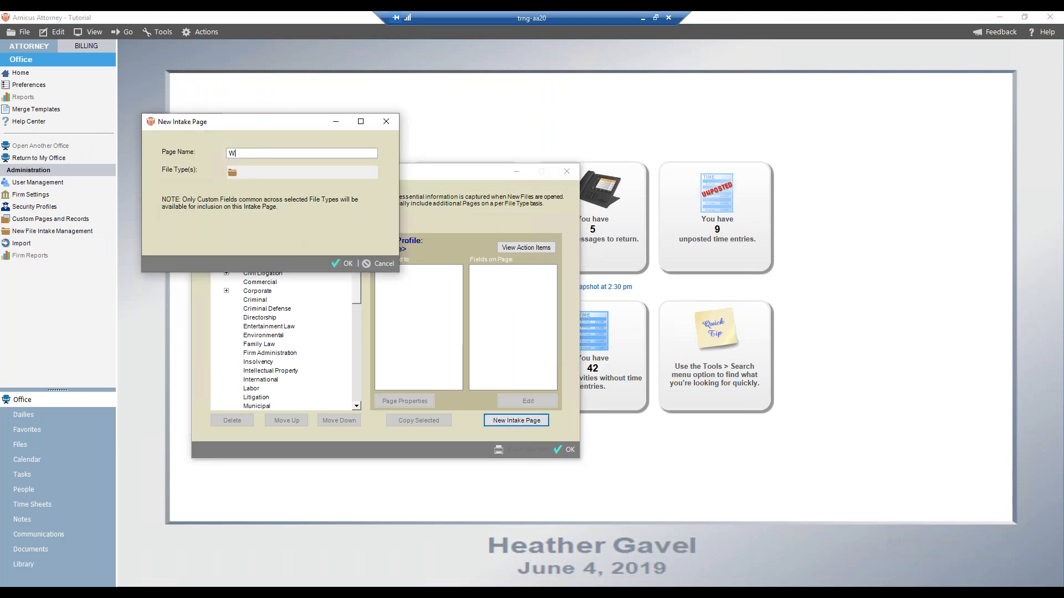
key("BackSpace")
key("BackSpace")
key("BackSpace")
key("BackSpace")
key("BackSpace")
key("BackSpace")
type("ebinar Test Intake Page")
key("Tab")
Assign the Criminal file type to the new intake page and confirm it
left_click(232, 174)
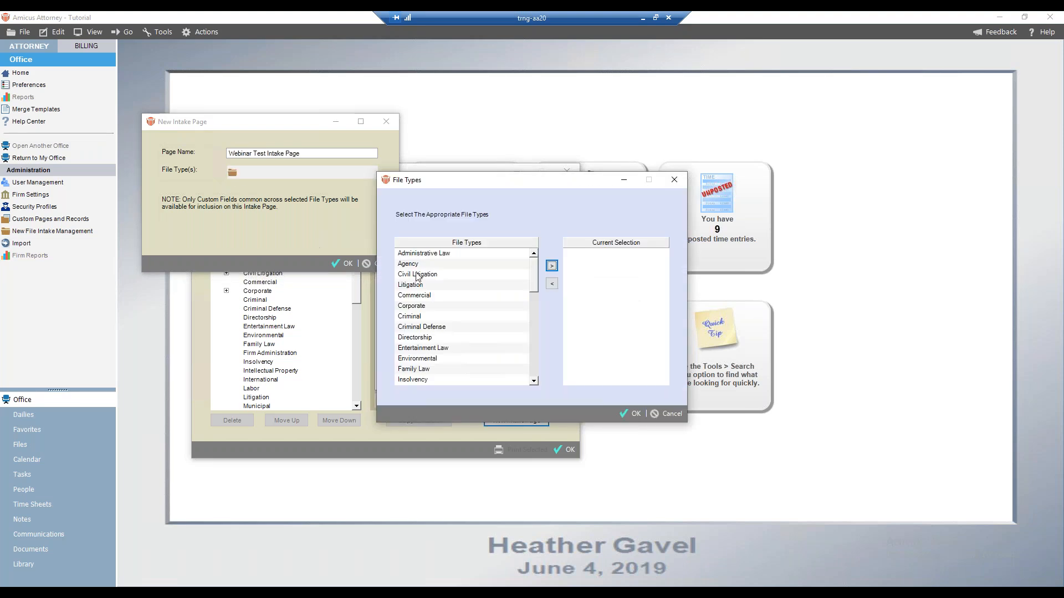
left_click(419, 315)
left_click(550, 266)
left_click(631, 414)
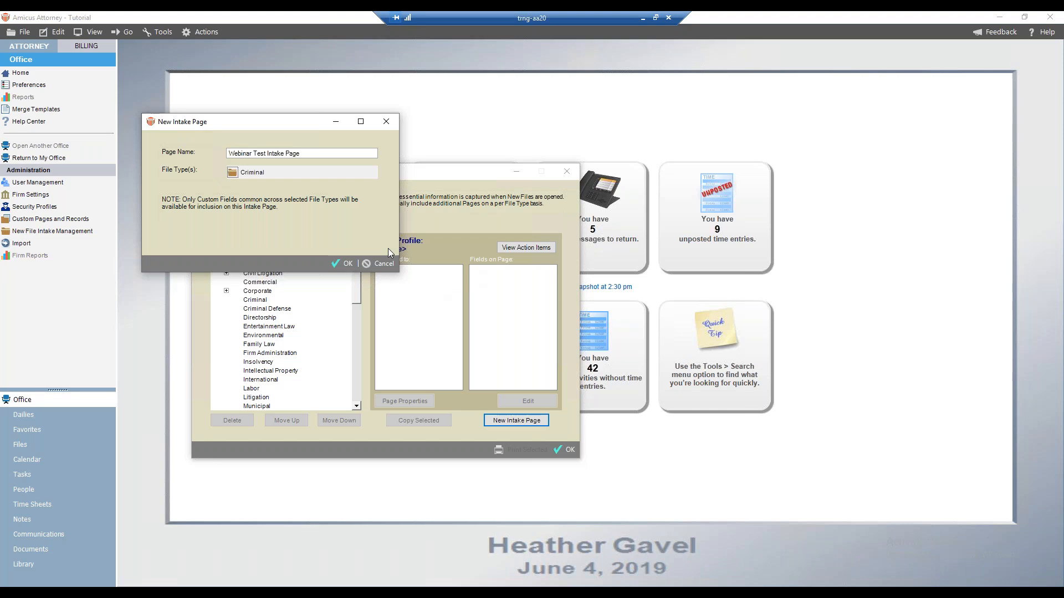
left_click(343, 265)
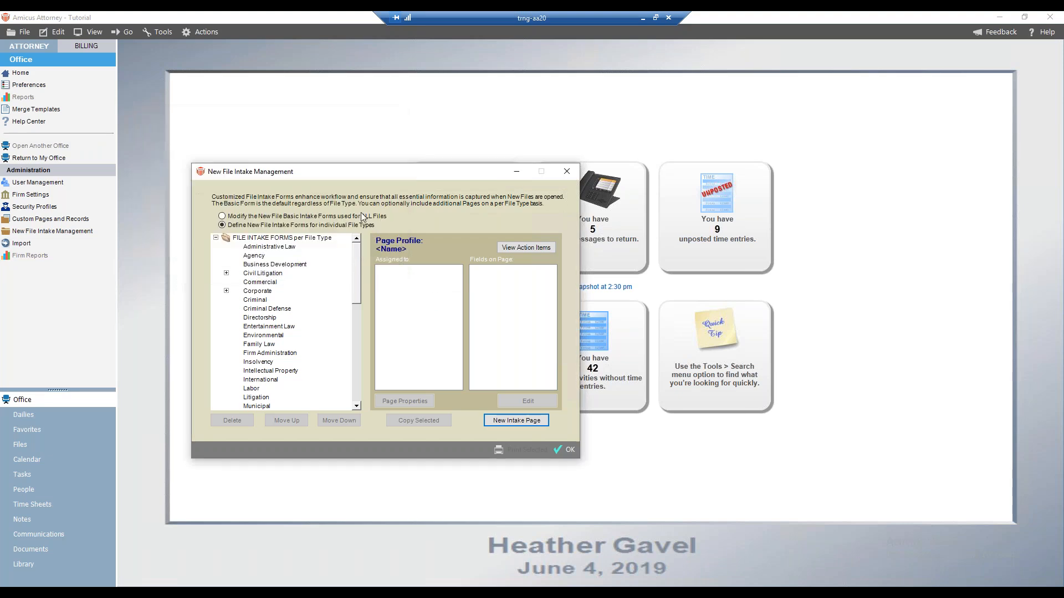
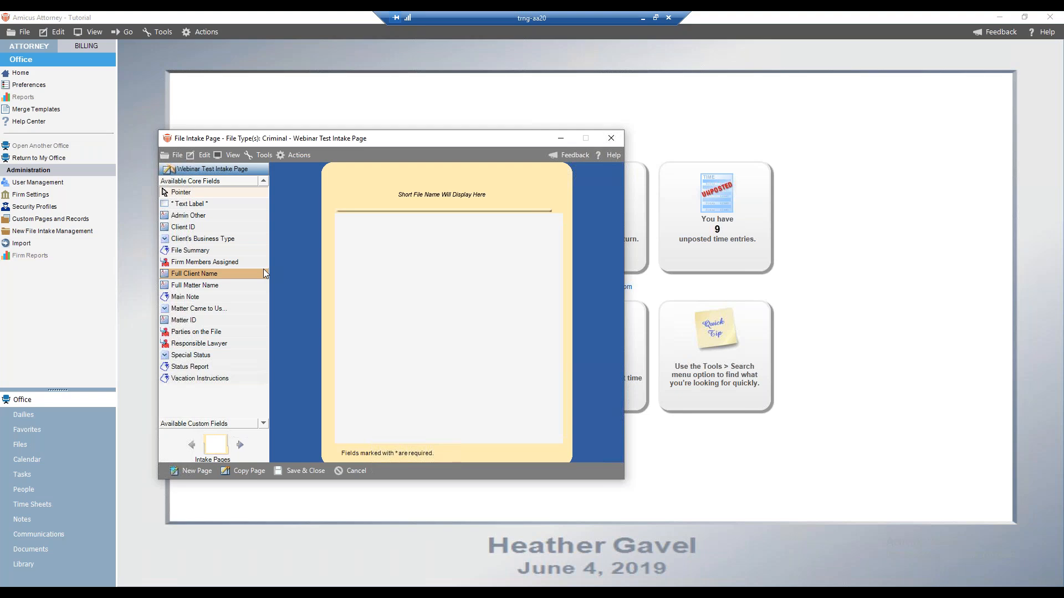
Add a text label at the top of the new page, set its label text to Top Area of Intake Page, and reposition it
left_click_drag(190, 205, 410, 221)
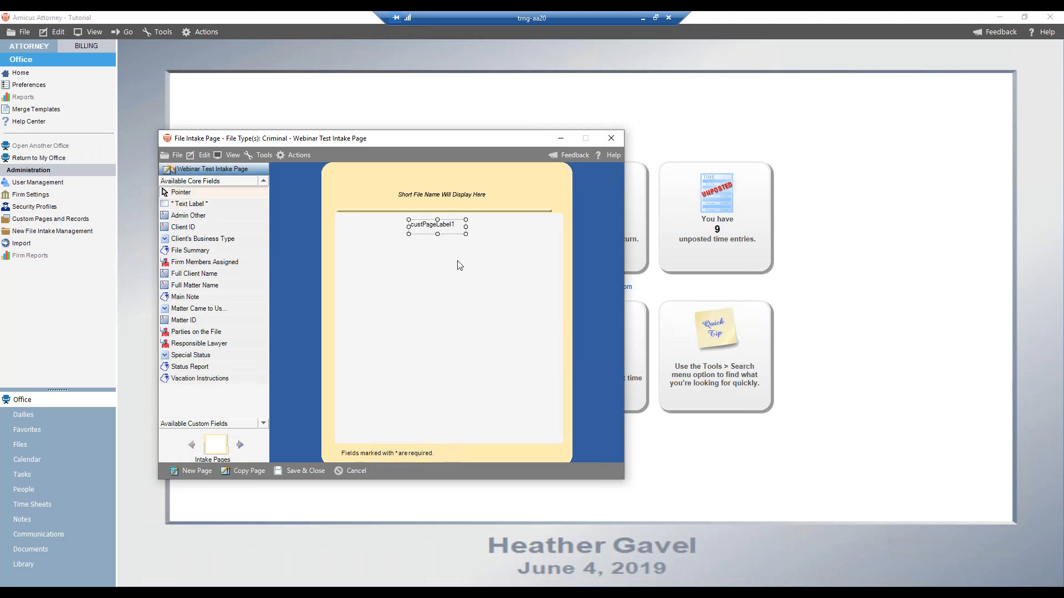
right_click(452, 226)
left_click(490, 233)
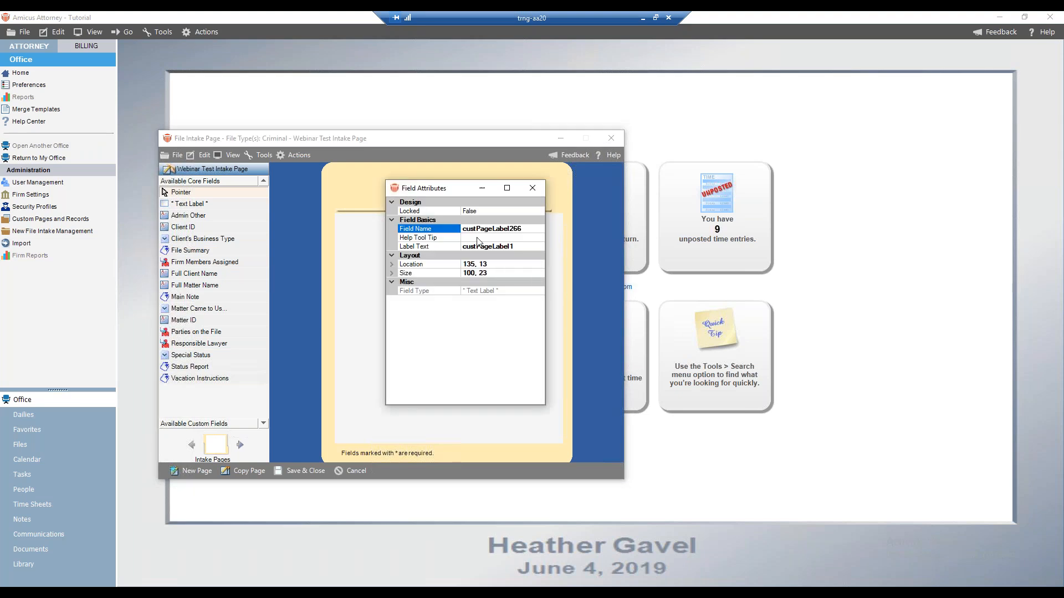
left_click(516, 245)
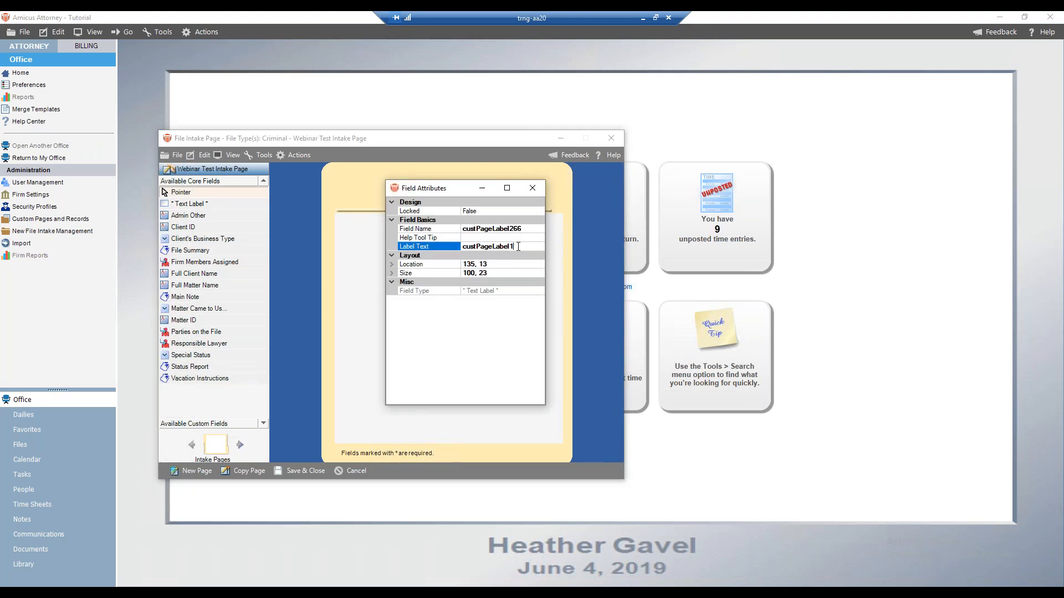
left_click_drag(518, 246, 434, 252)
type("Top Area of Intake Page")
left_click(528, 191)
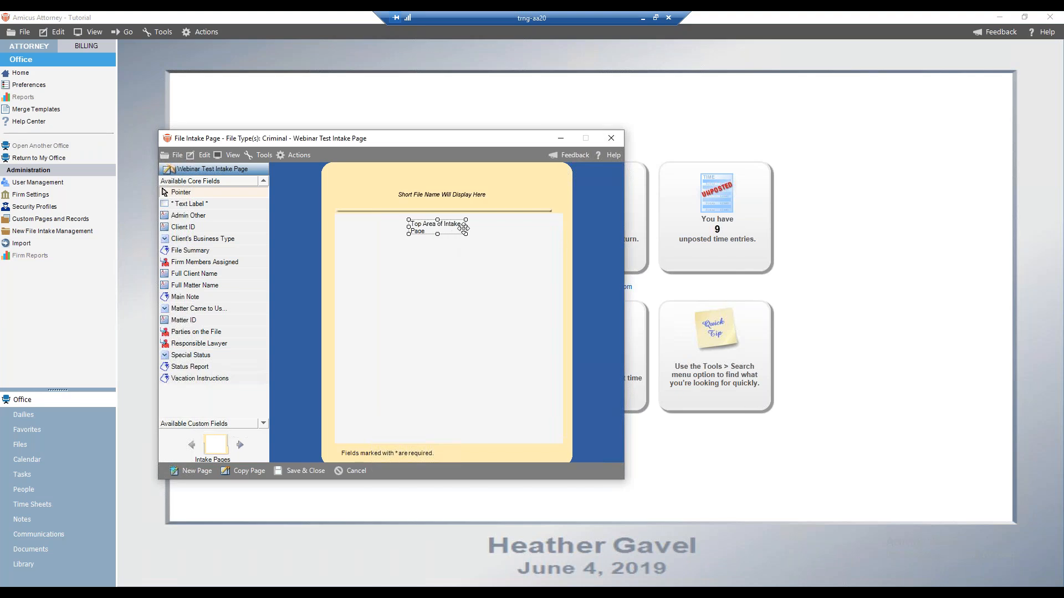
left_click_drag(463, 227, 440, 219)
left_click(515, 243)
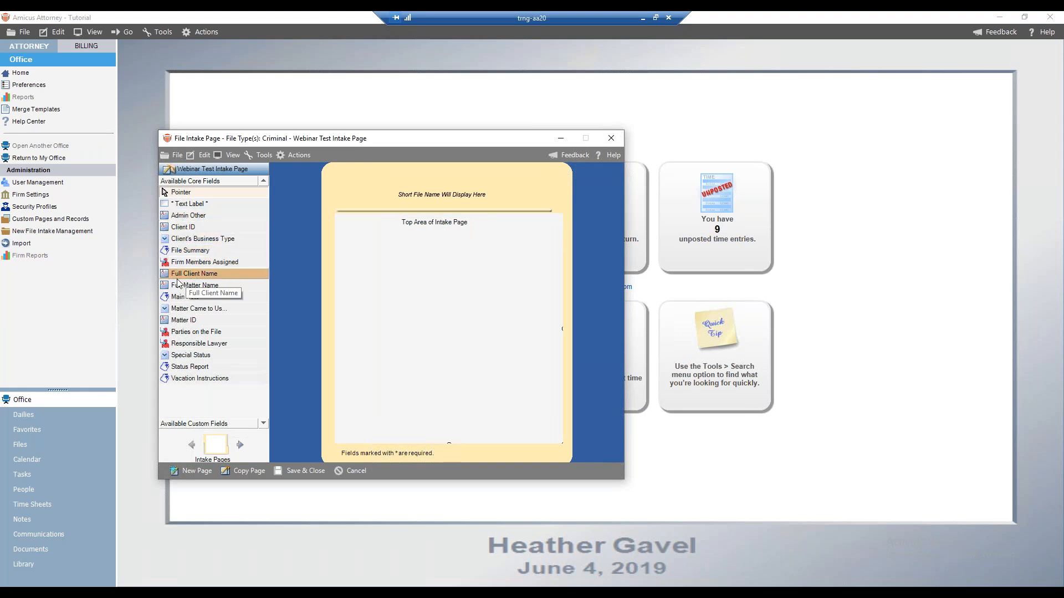
Switch to the custom fields list, place the Custom Check Box Criminal field below the top label, and view then cancel its attributes
left_click(202, 424)
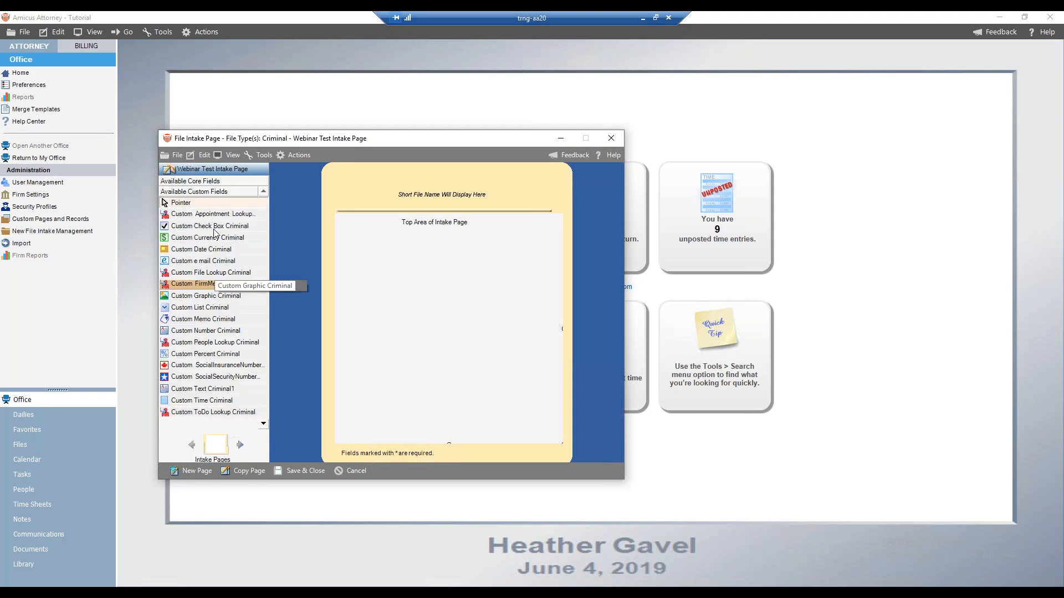
left_click(172, 227)
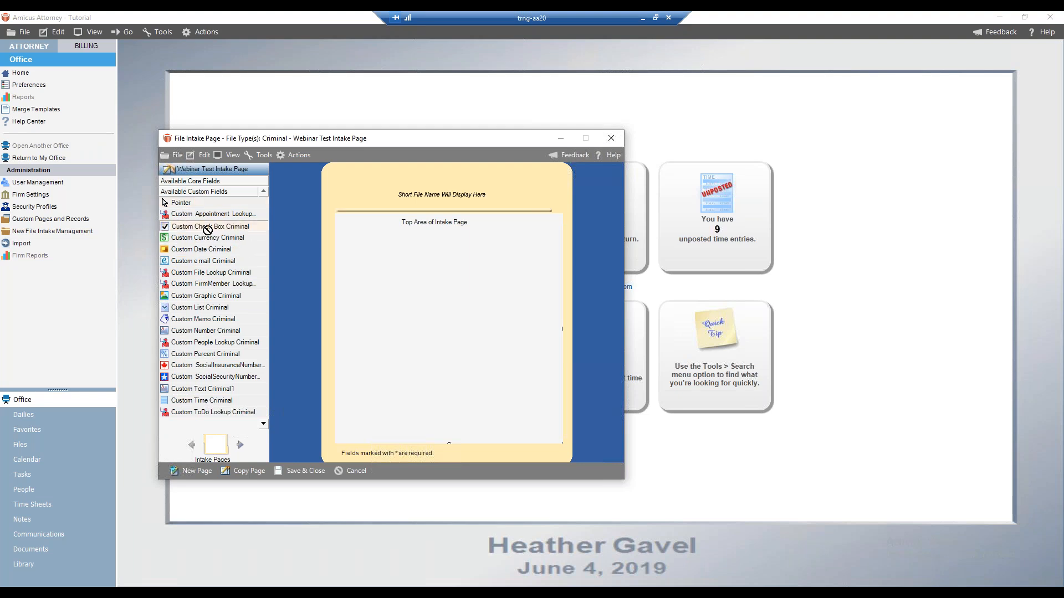
left_click(406, 254)
right_click(433, 254)
left_click(467, 262)
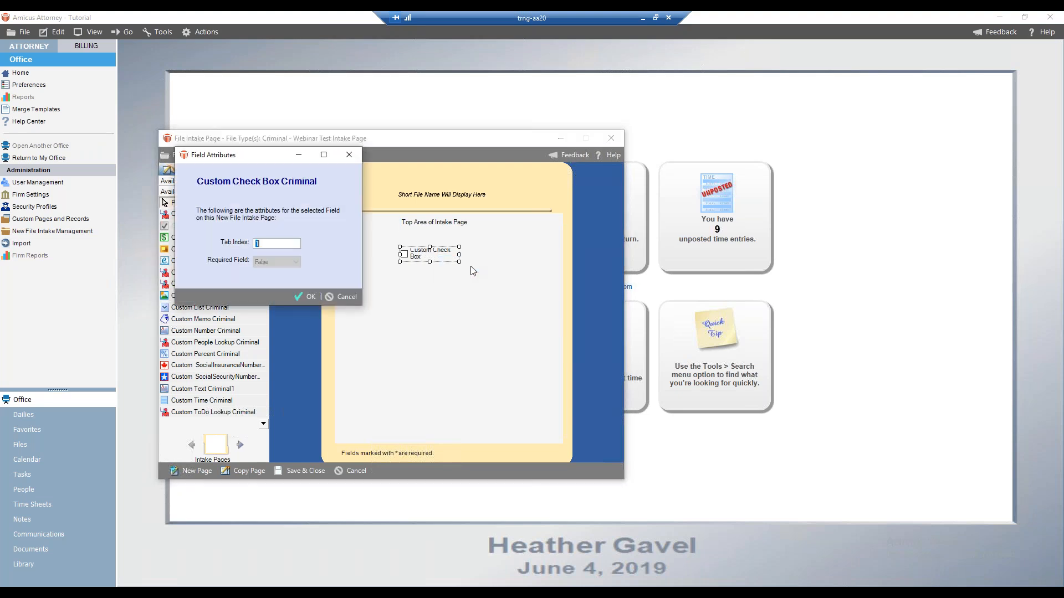
left_click(346, 297)
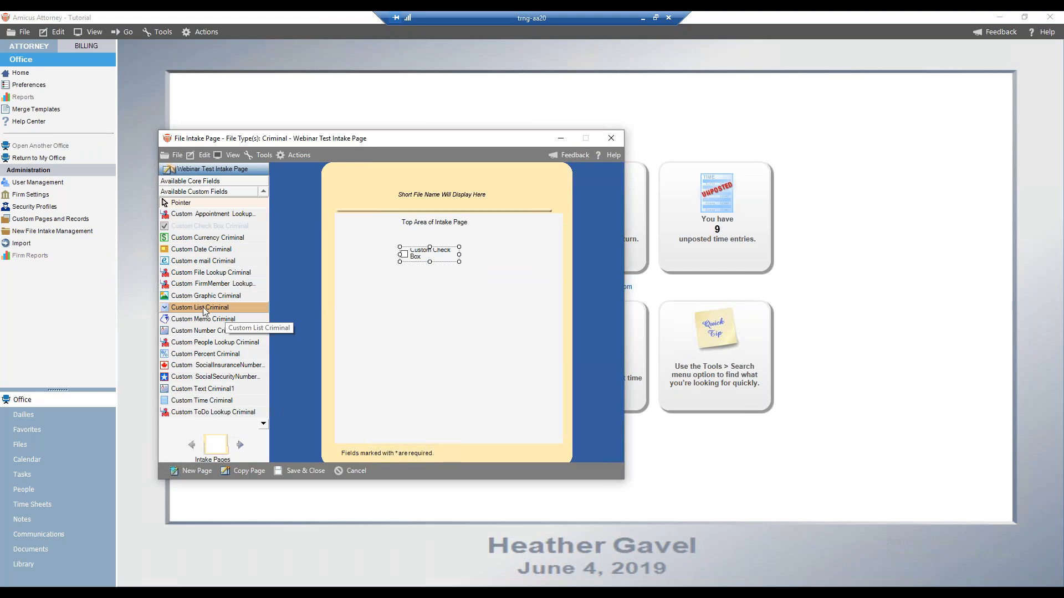
Add the Custom List Criminal field below the check box and open its field attributes, then close them
left_click_drag(202, 308, 401, 288)
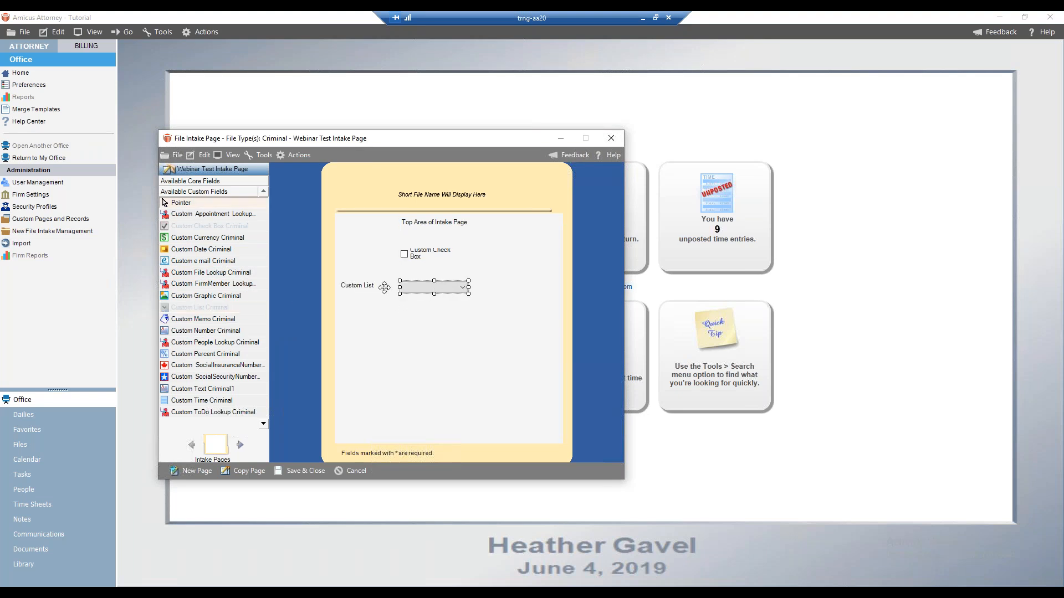
right_click(453, 288)
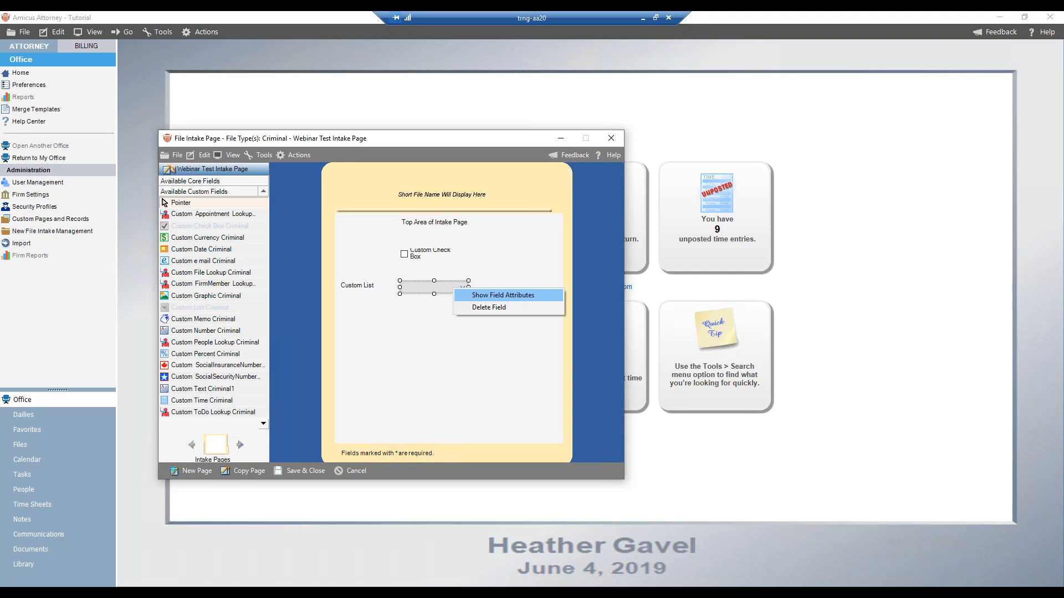
left_click(468, 295)
left_click(362, 314)
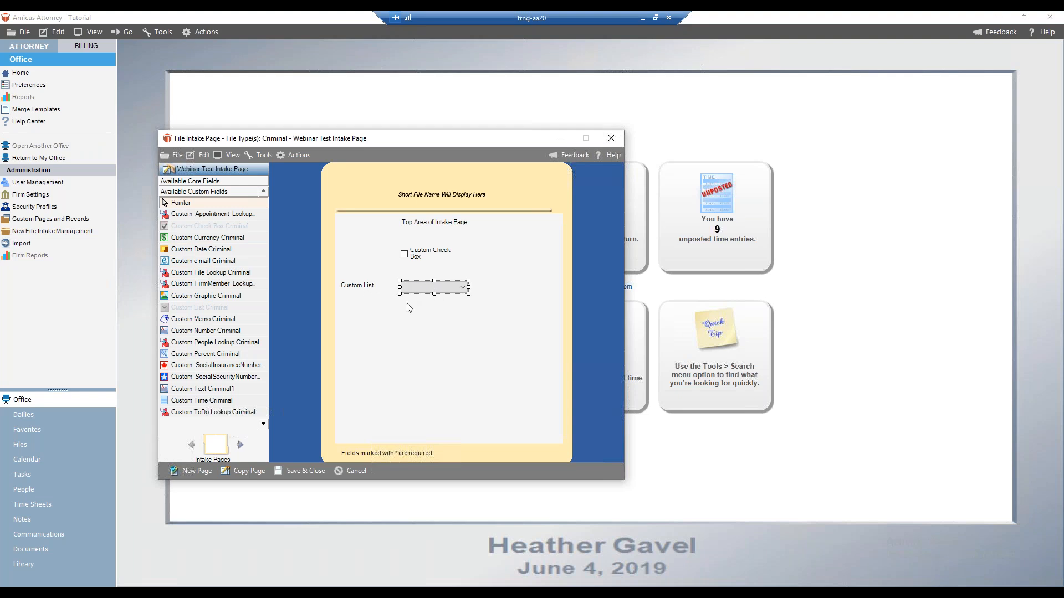
Widen the Custom Check Box field so its label fits on one line
left_click(417, 251)
left_click_drag(459, 255, 477, 255)
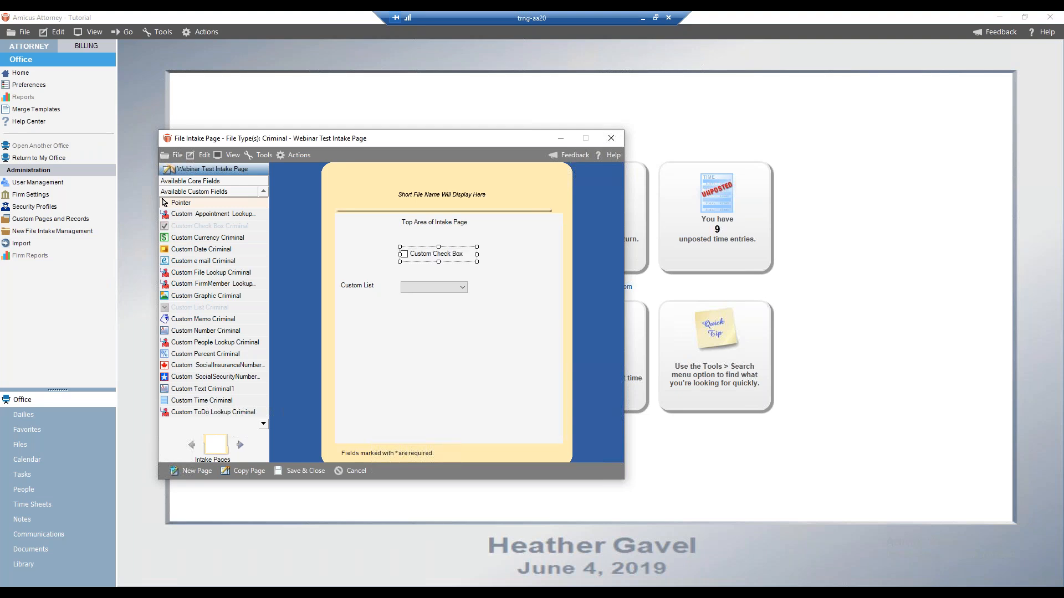
left_click(497, 257)
Add another text label lower on the page and set its label text to Bottom of Intake Page
left_click(188, 181)
left_click_drag(200, 205, 399, 333)
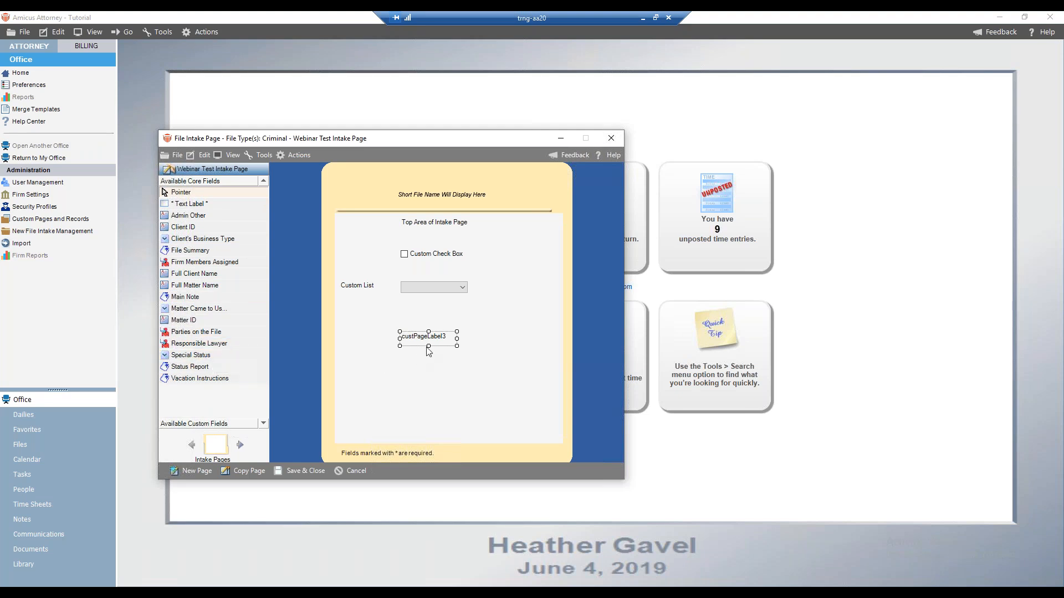
left_click_drag(458, 338, 478, 338)
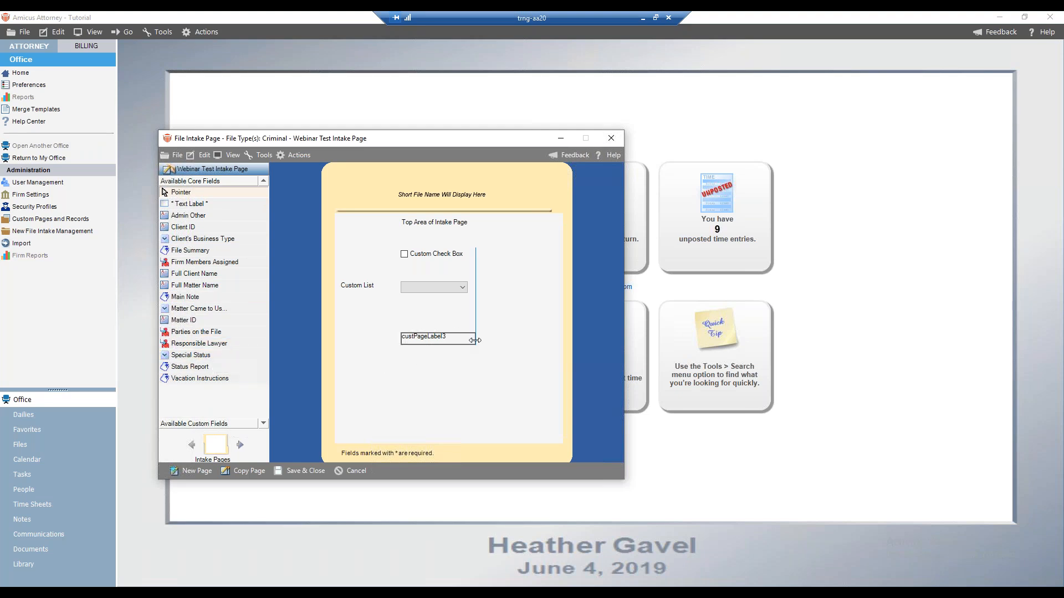
right_click(431, 339)
left_click(457, 348)
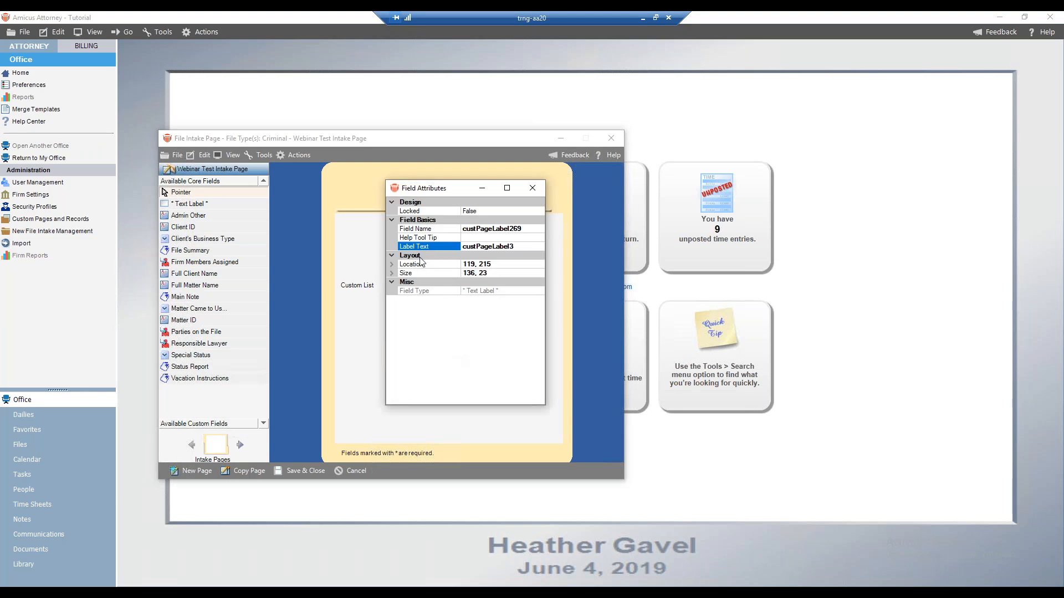
double_click(513, 246)
type("Bottom of Intake Page")
left_click(531, 190)
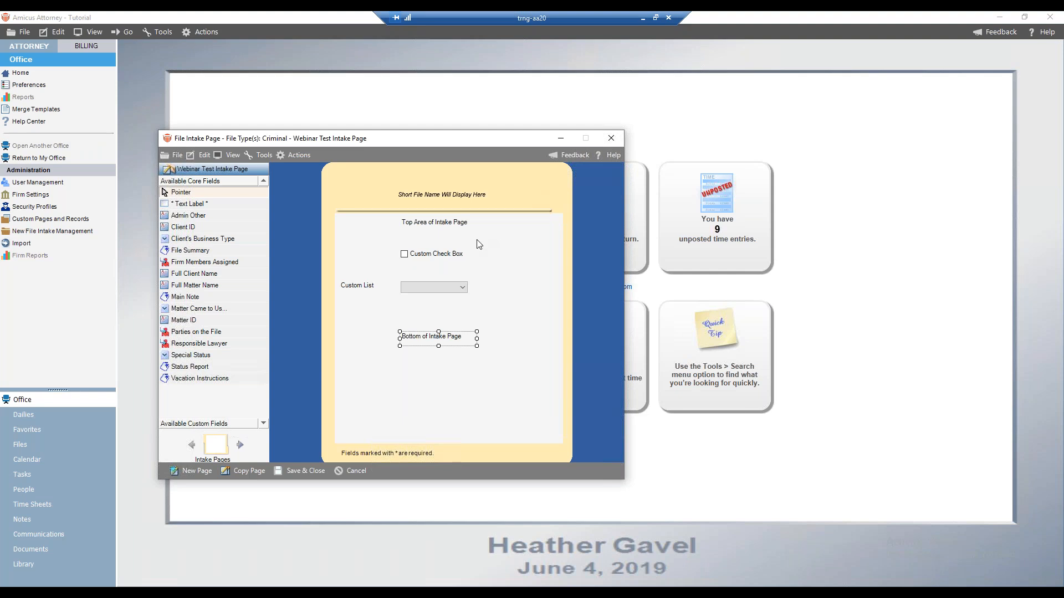
left_click_drag(433, 338, 434, 335)
left_click(492, 320)
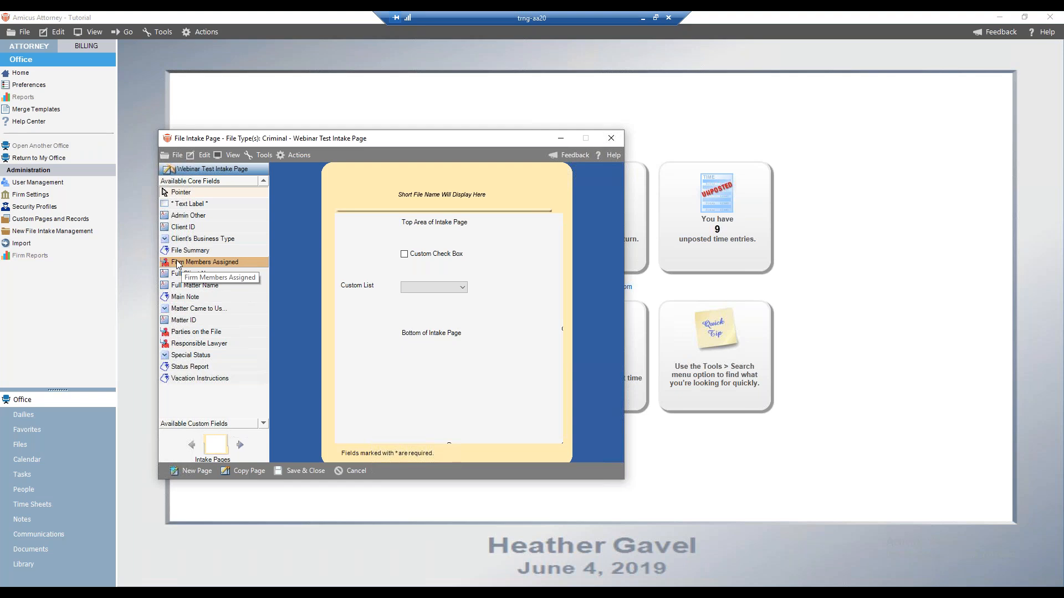
Add the File Summary core field below the bottom label, then save and close the intake page
left_click_drag(182, 251, 506, 398)
left_click(539, 340)
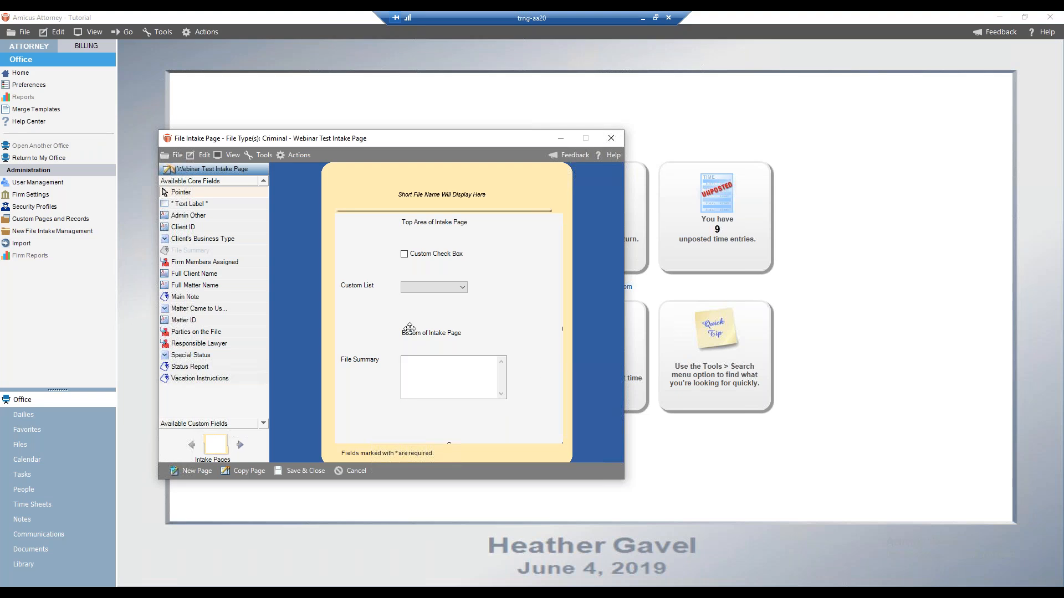
left_click(364, 284)
left_click(425, 256)
left_click(331, 469)
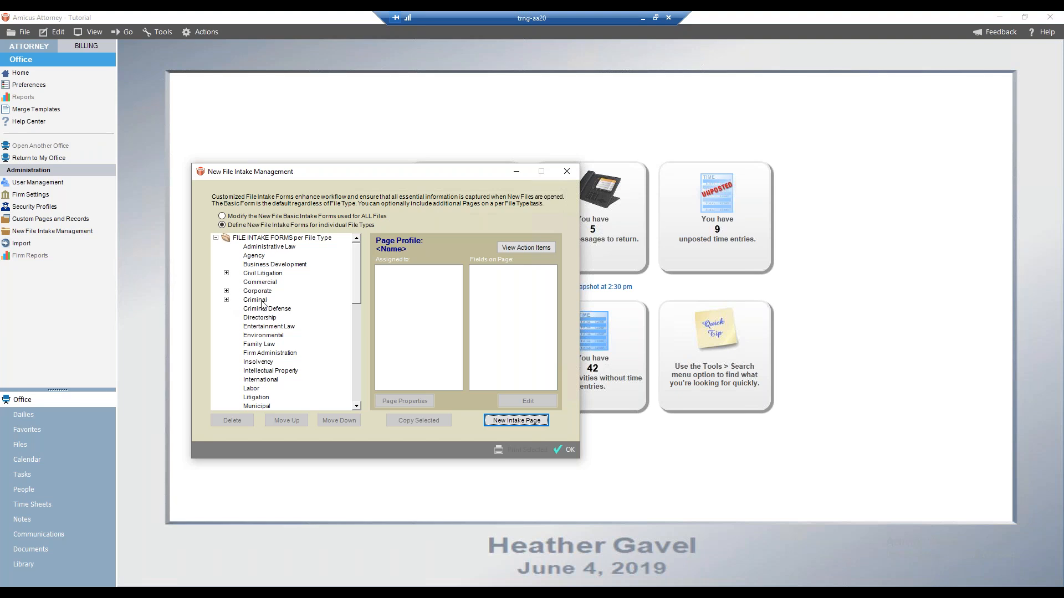
Expand the Criminal file type and delete the duplicate Webinar Test Intake Page, confirming the removal
left_click(227, 300)
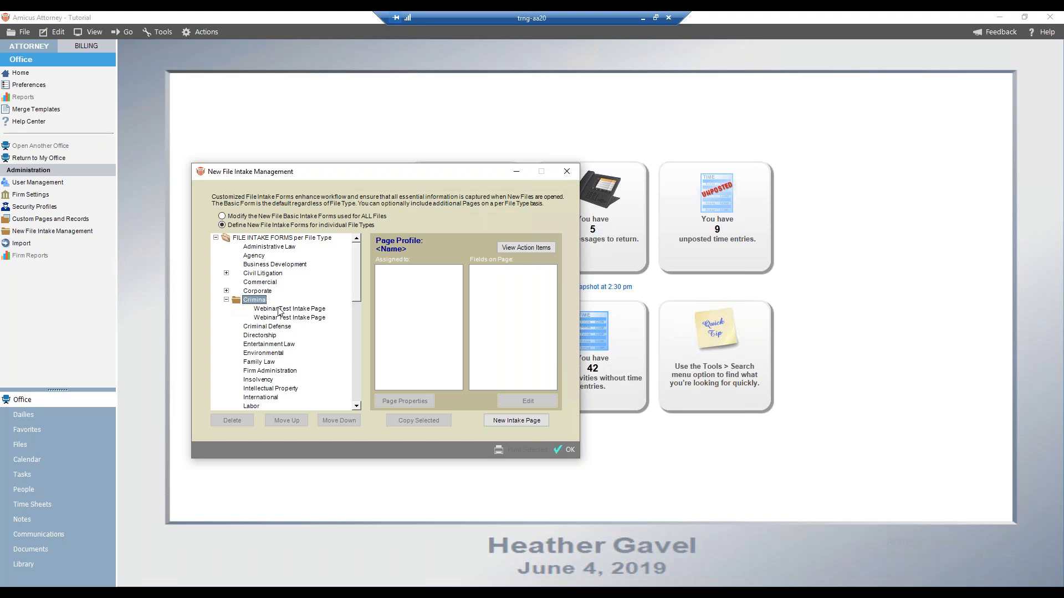
left_click(279, 309)
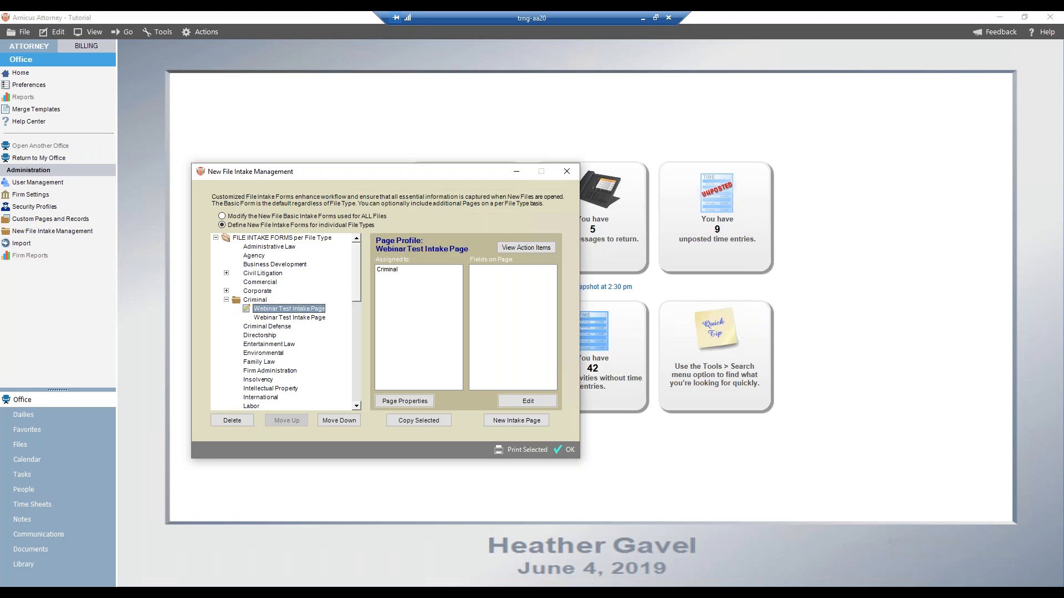
left_click(277, 318)
left_click(275, 309)
left_click(237, 420)
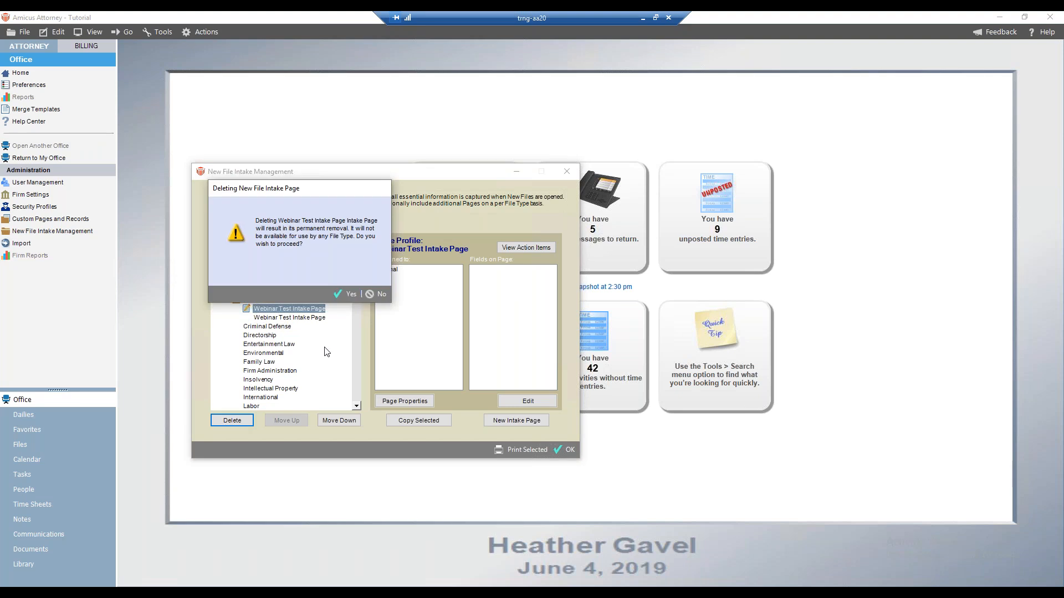
left_click(344, 293)
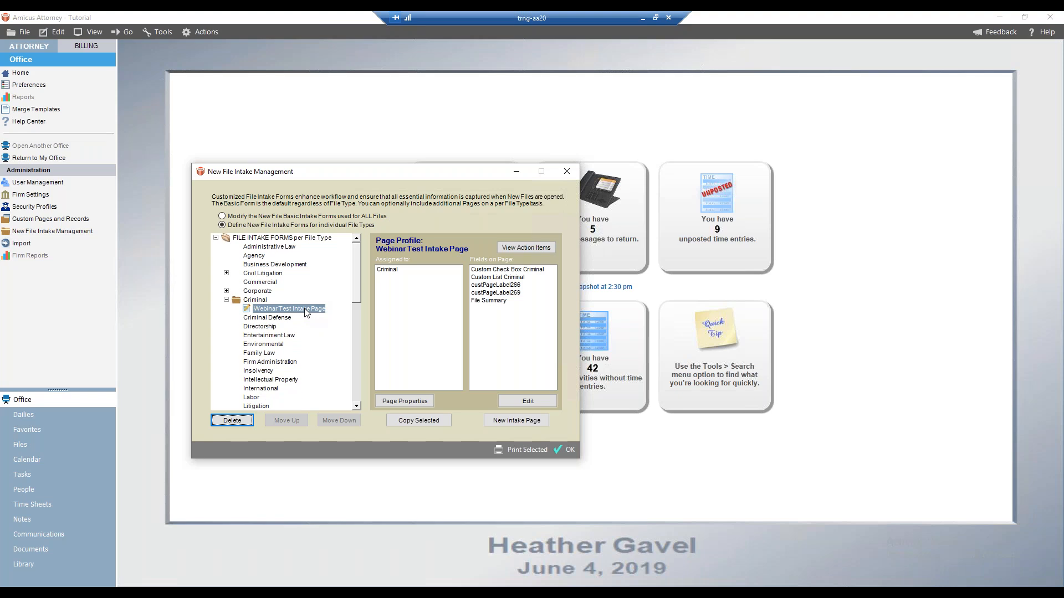
Open the remaining Webinar Test Intake Page for editing and add the Firm Members Assigned field below File Summary
left_click(227, 302)
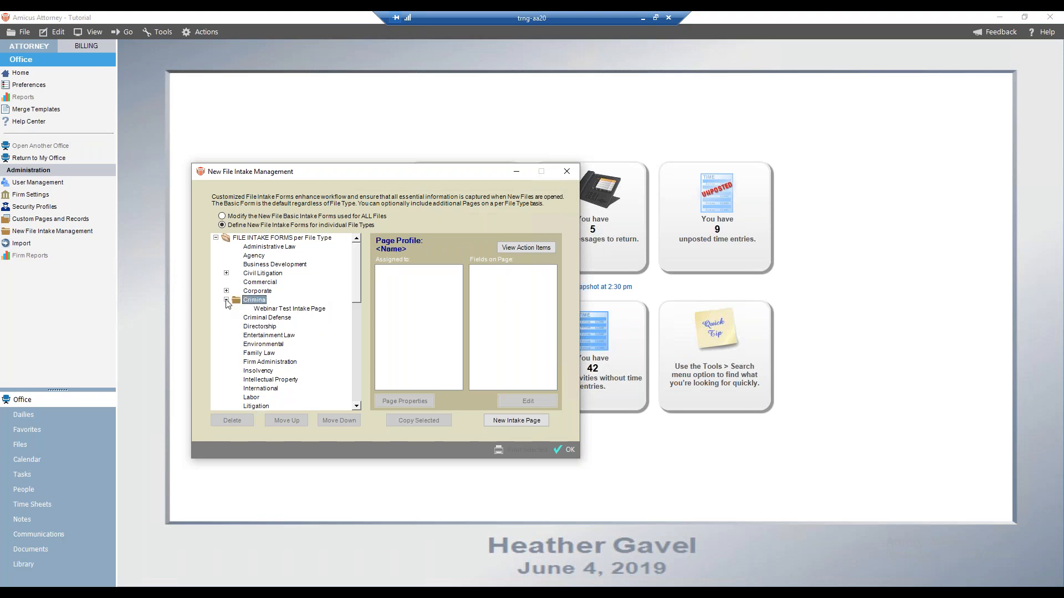
left_click(285, 309)
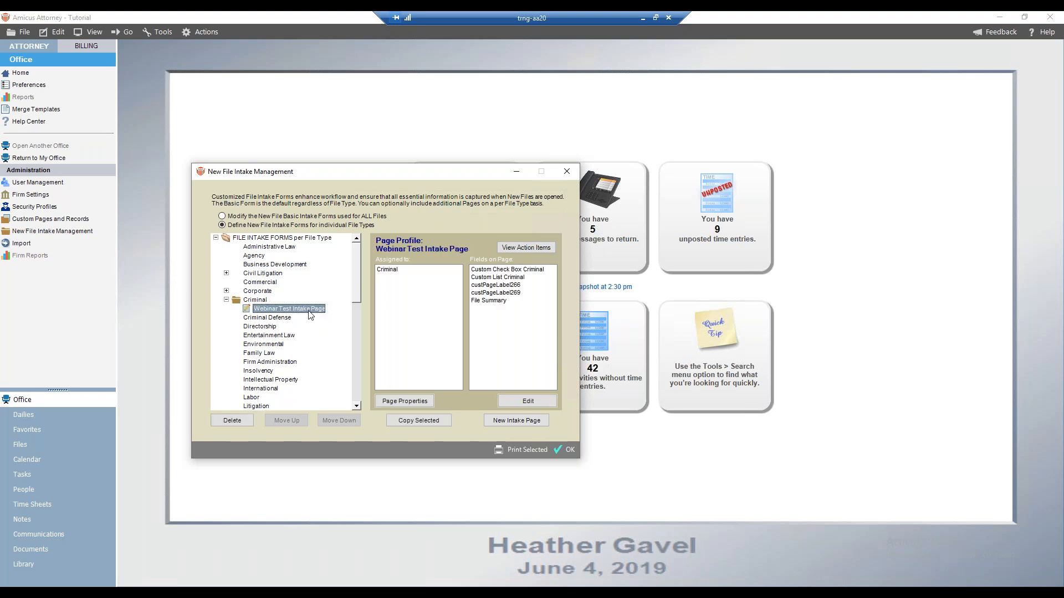
left_click(517, 401)
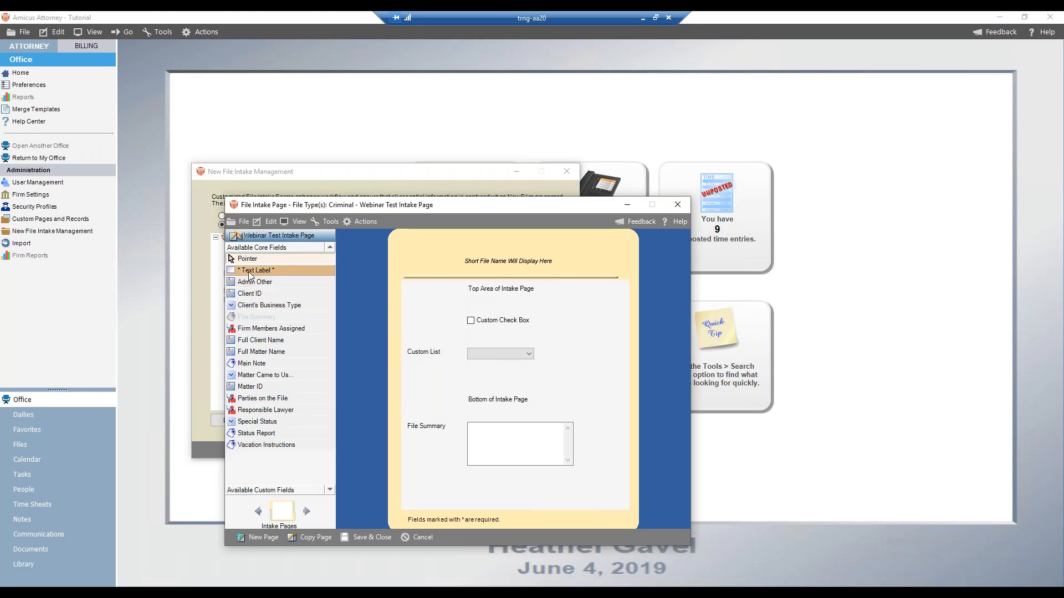
left_click_drag(255, 330, 474, 486)
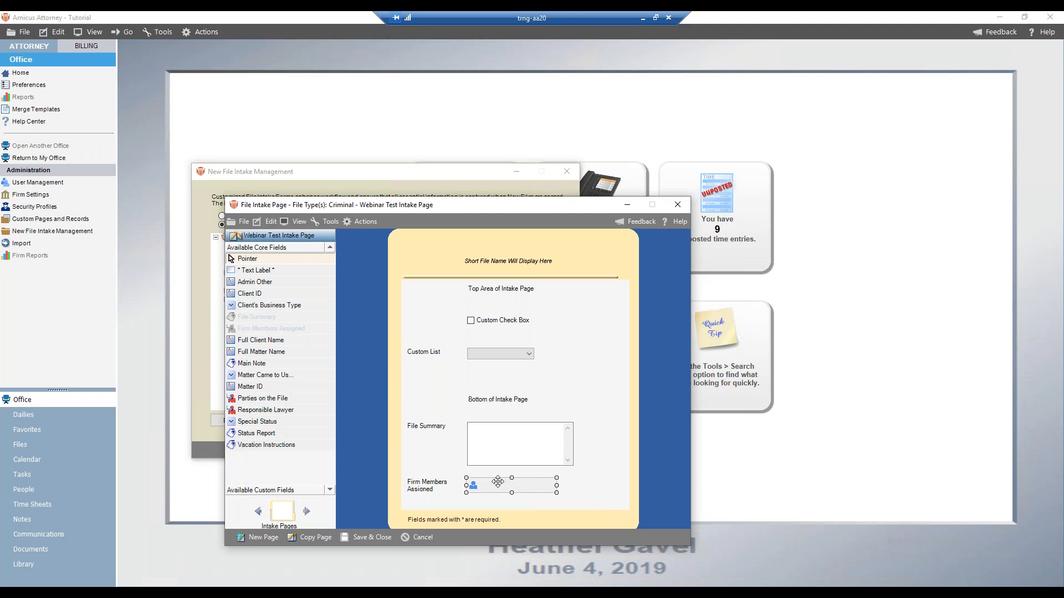
Reposition and narrow the Firm Members Assigned field and widen its label onto one line
left_click_drag(488, 484, 506, 485)
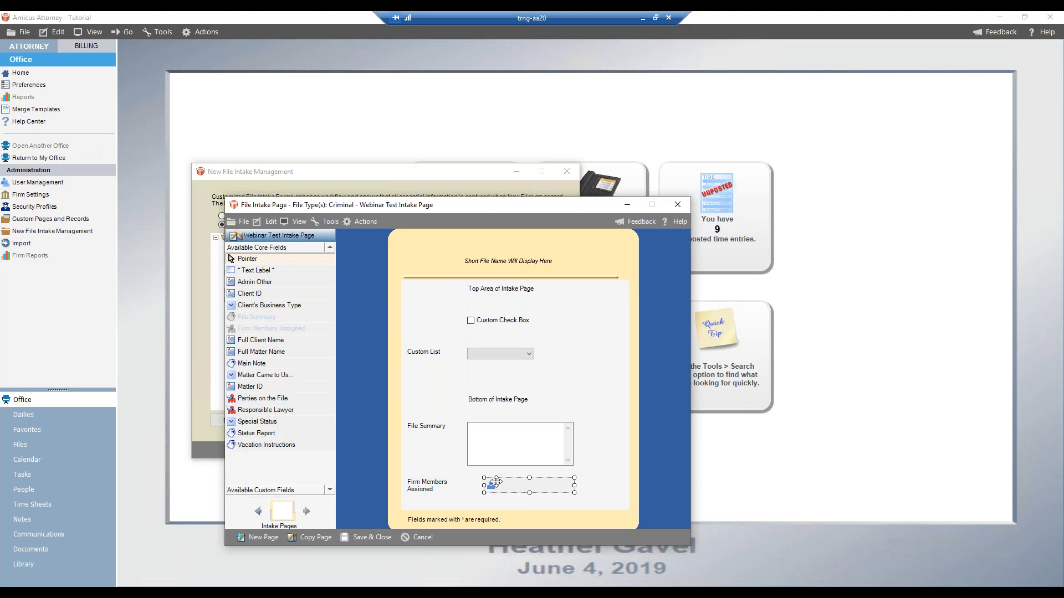
left_click_drag(574, 491, 533, 492)
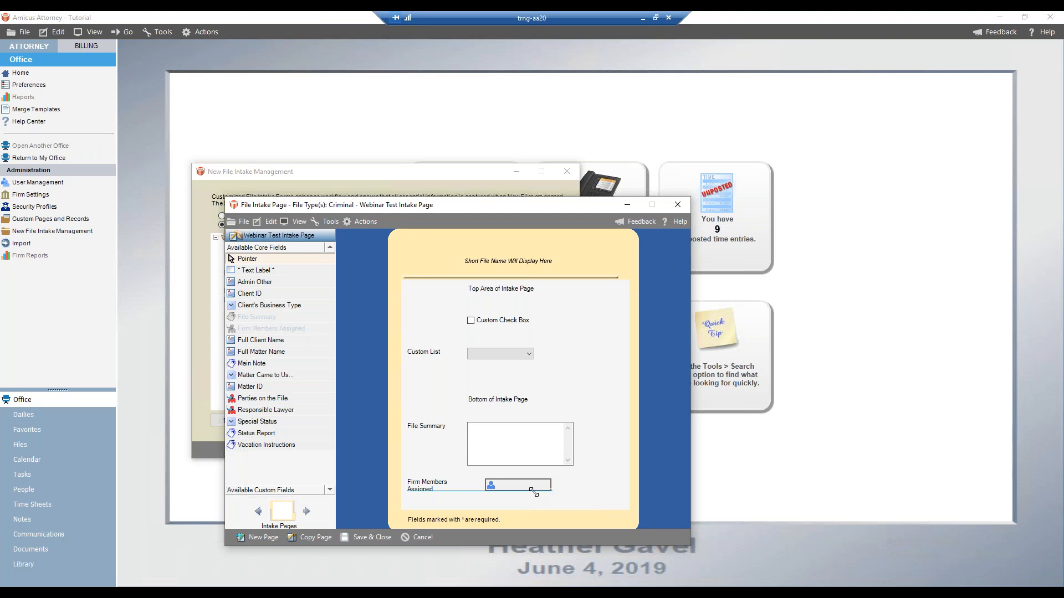
left_click(432, 486)
left_click_drag(429, 482, 483, 485)
left_click(494, 485)
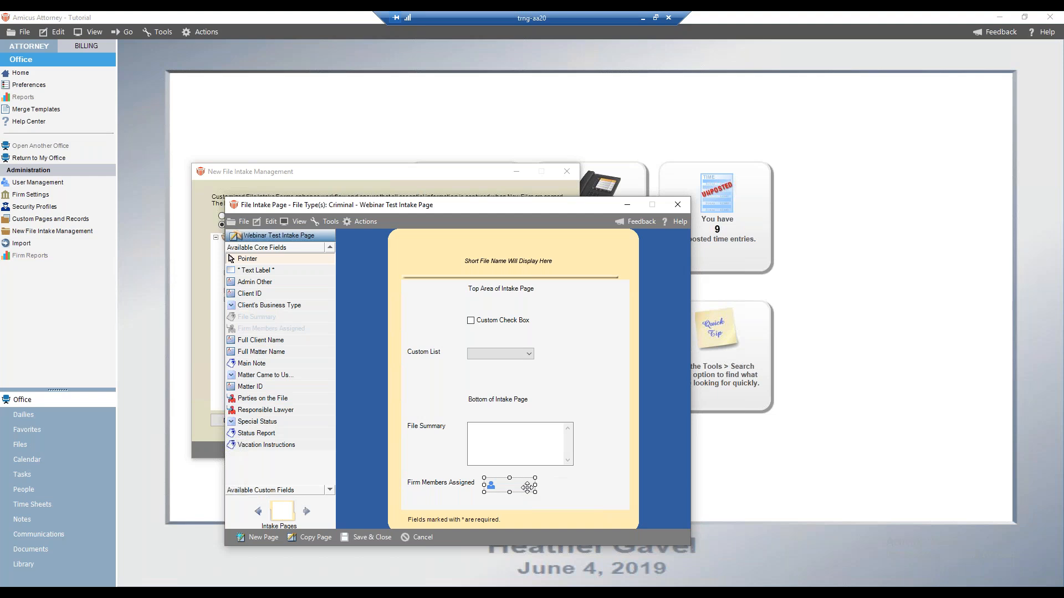
Open the Custom Check Box field's attributes to review its tab index and required setting, then cancel
left_click(523, 448, "ctrl")
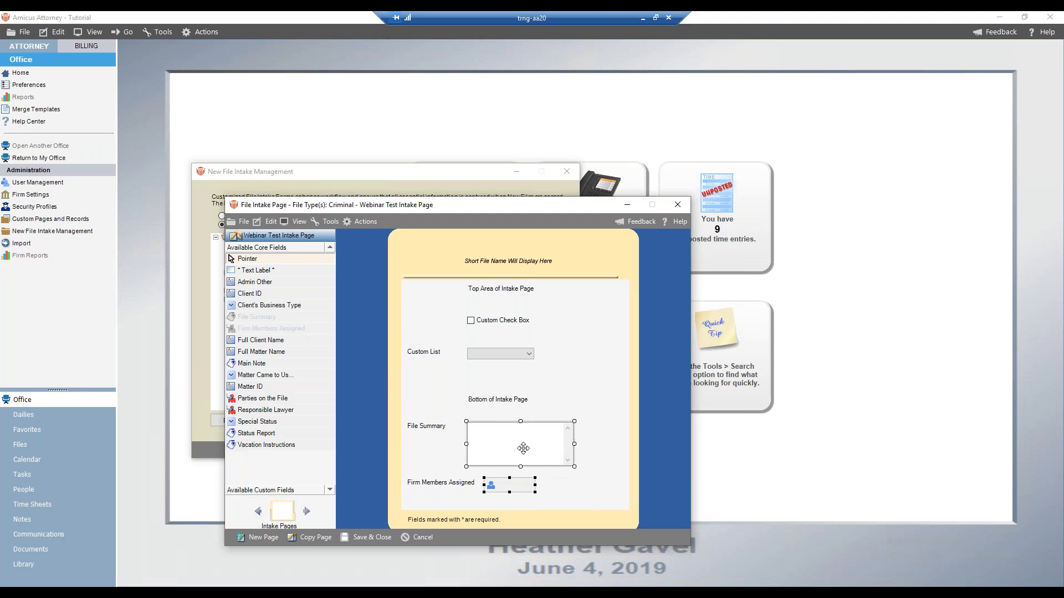
left_click(500, 320)
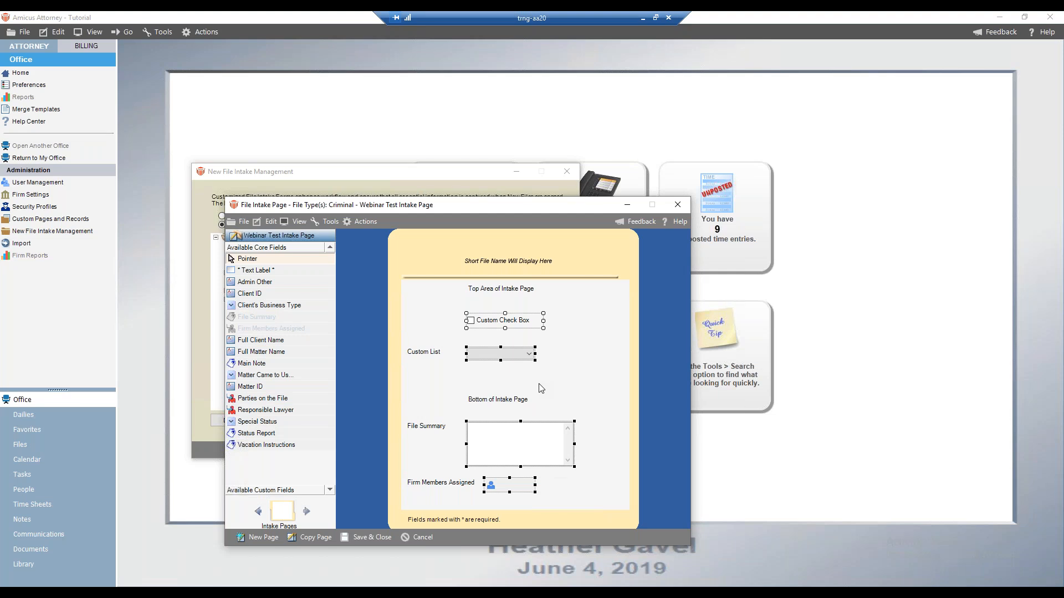
left_click(603, 352)
right_click(505, 316)
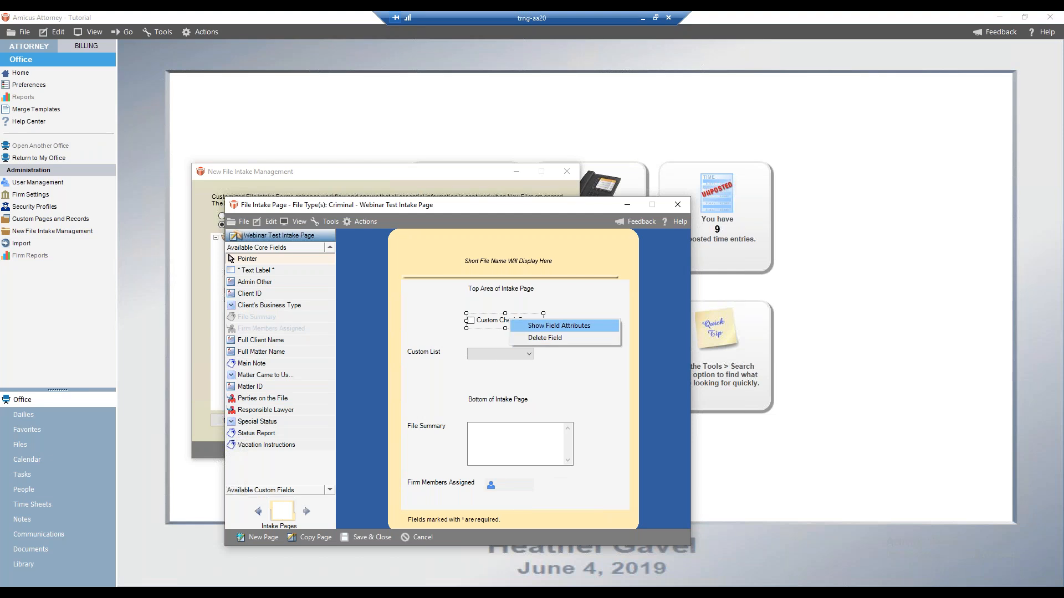
left_click(558, 325)
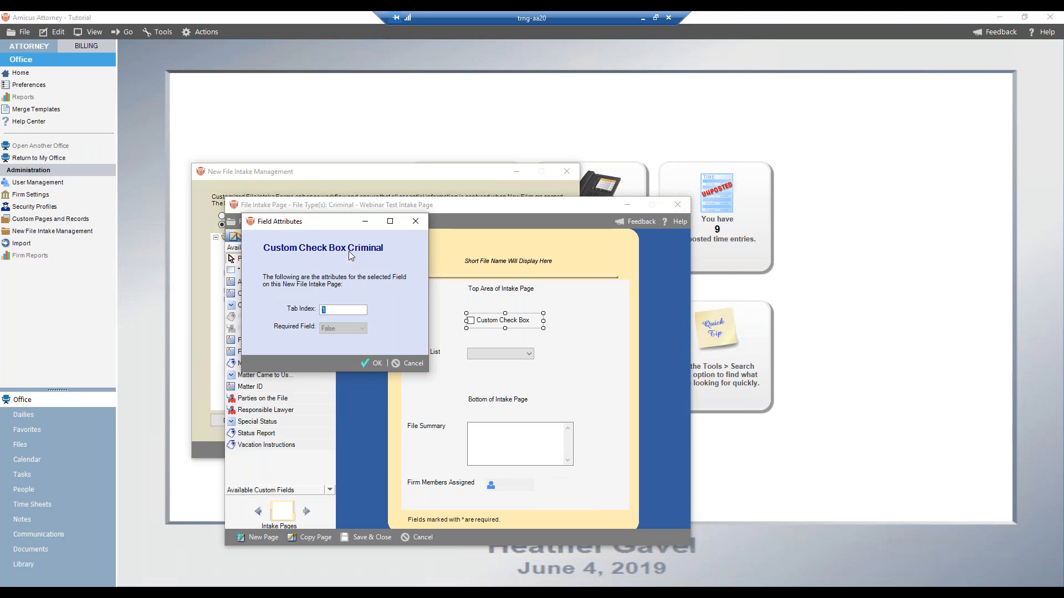
left_click(411, 363)
left_click(487, 484)
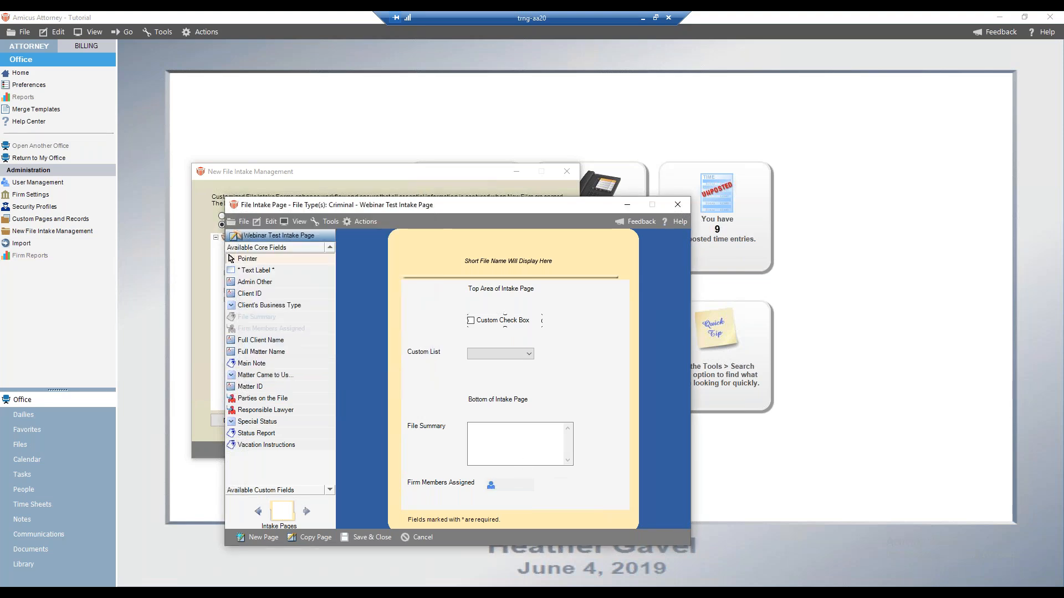
Delete the Firm Members Assigned field from the Webinar Test Intake Page and save and close the page
right_click(489, 481)
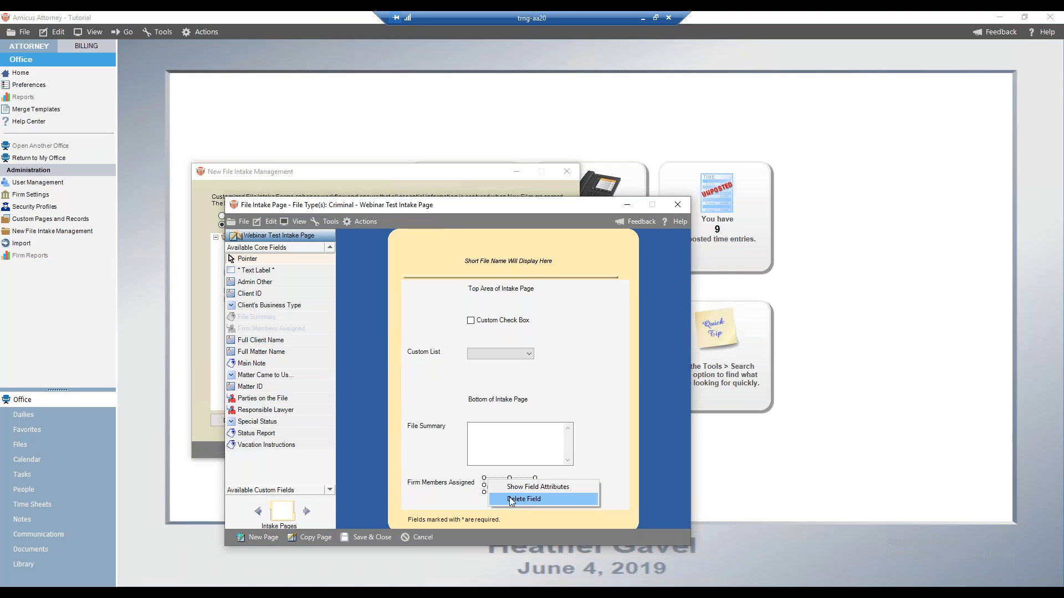
left_click(510, 499)
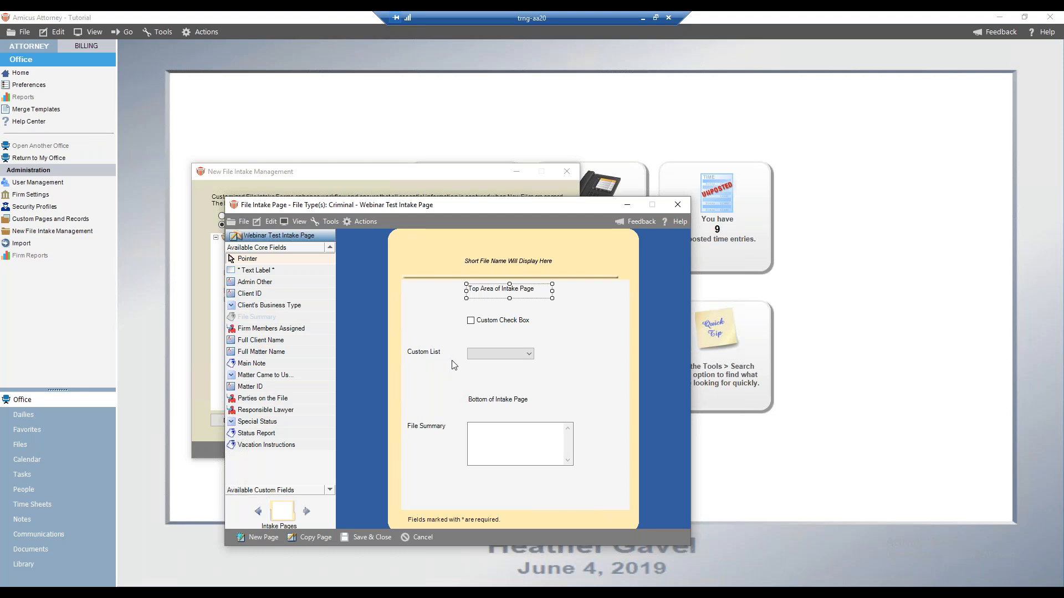
left_click(380, 539)
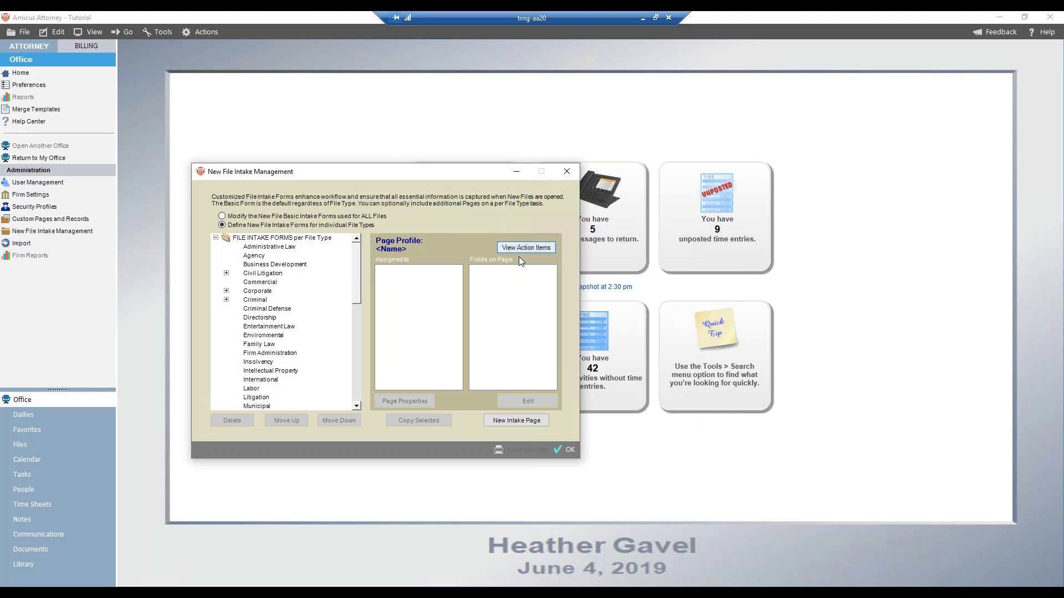
View the action items of the Criminal file type's Webinar Test Intake Page
left_click(227, 300)
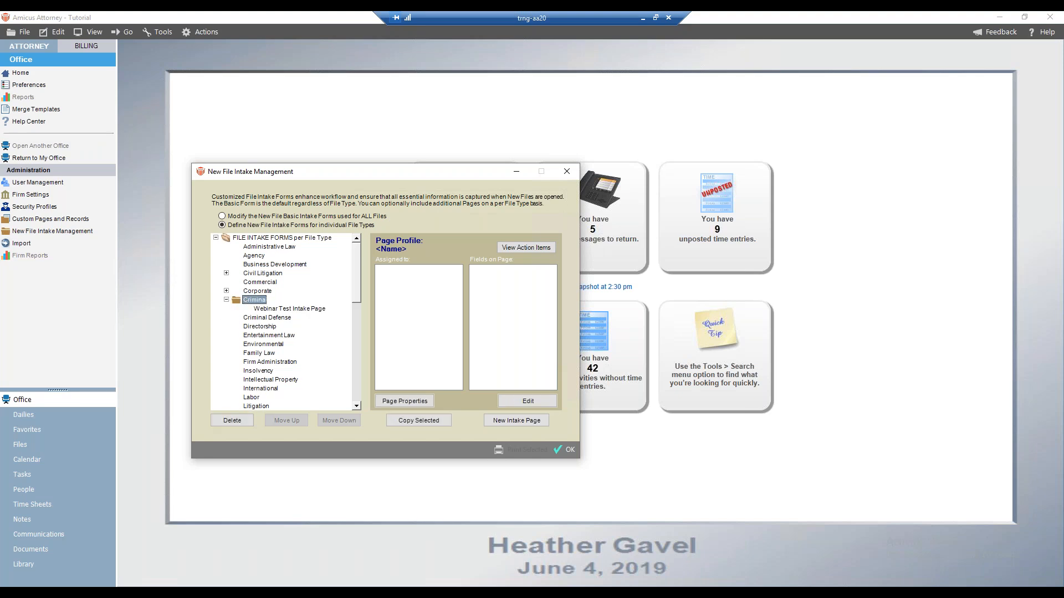
left_click(304, 309)
left_click(517, 246)
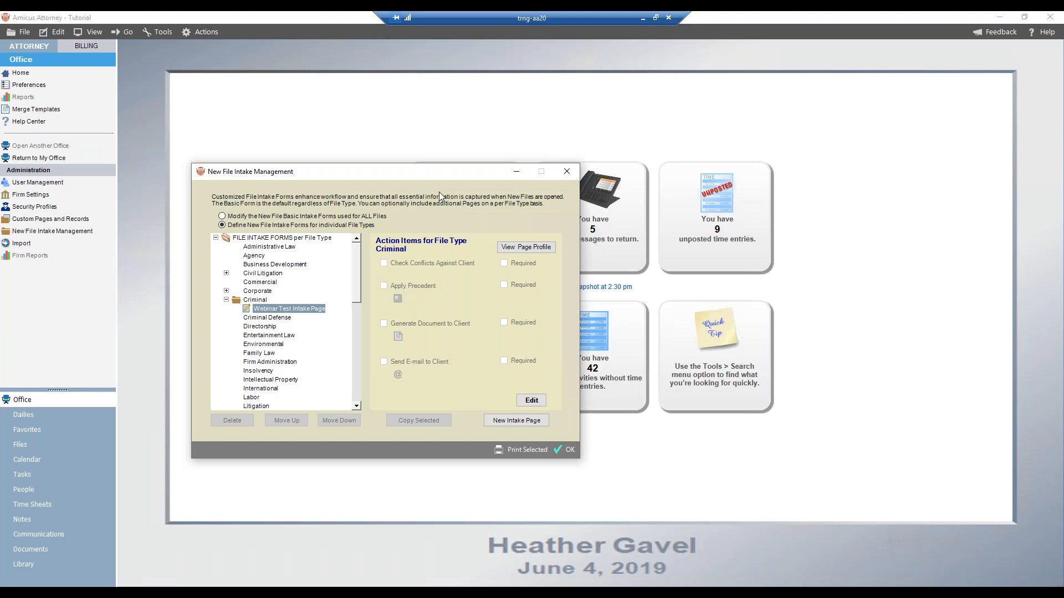
Switch to basic intake forms for all files and delete the Webinar Basic Test page
left_click(329, 216)
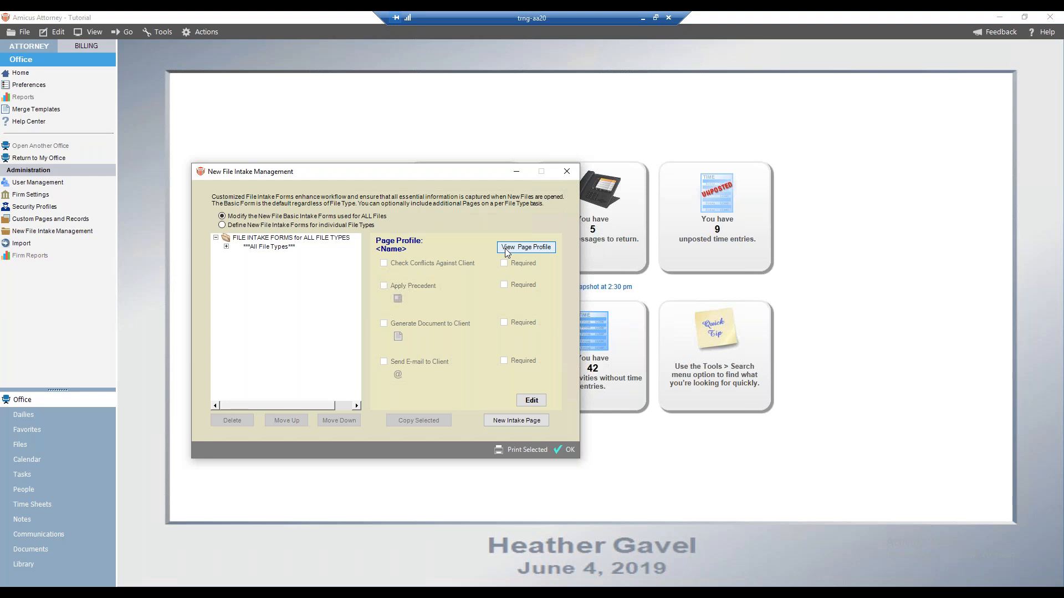
left_click(226, 247)
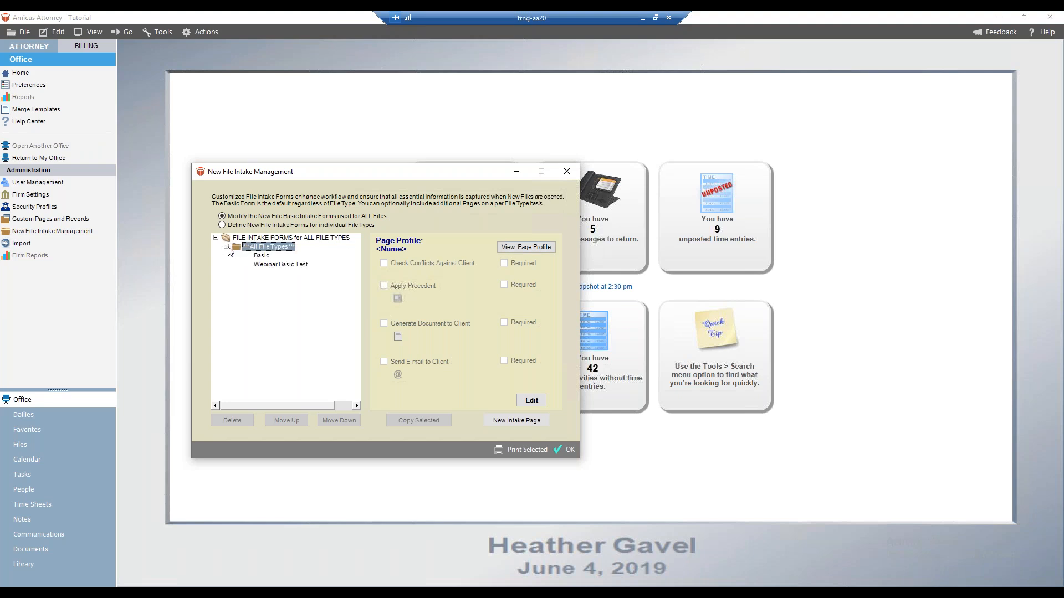
left_click(280, 264)
left_click(232, 420)
left_click(217, 161)
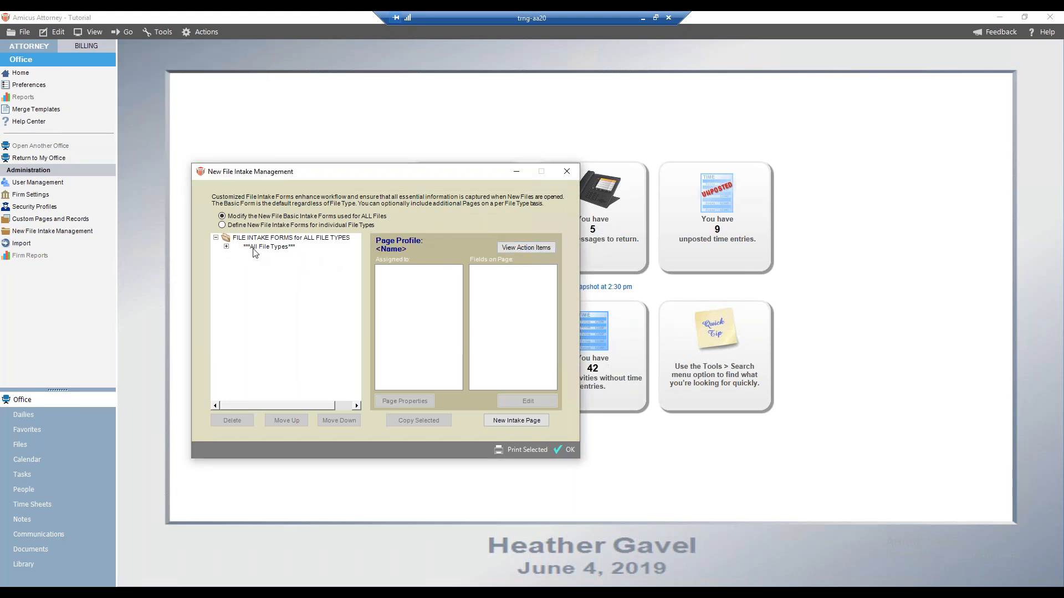
Try to enable the Generate Document to Client action item on the Basic page for all new files
left_click(227, 247)
left_click(266, 256)
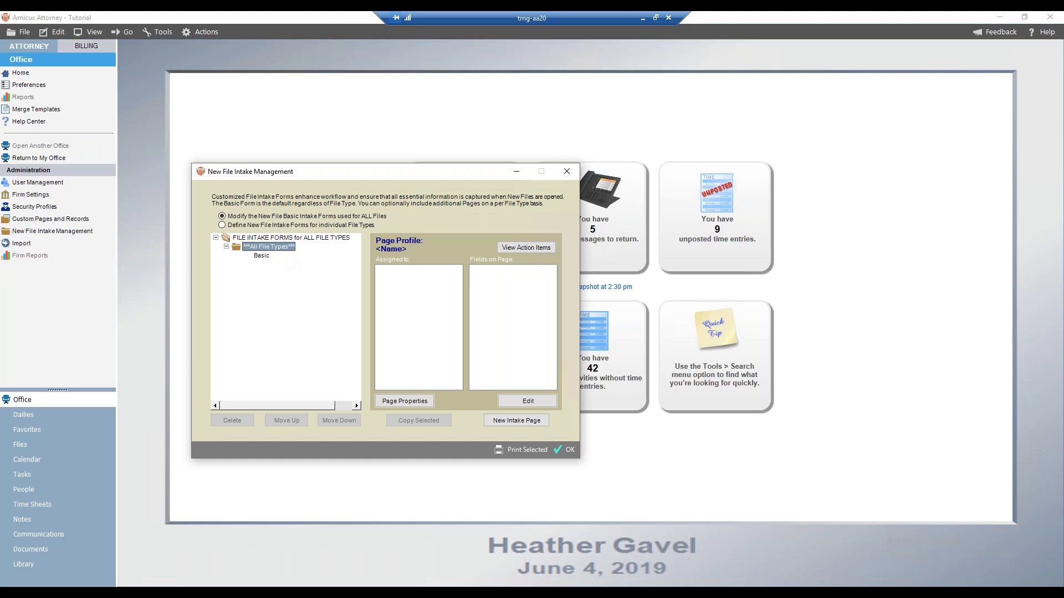
left_click(503, 249)
left_click(532, 400)
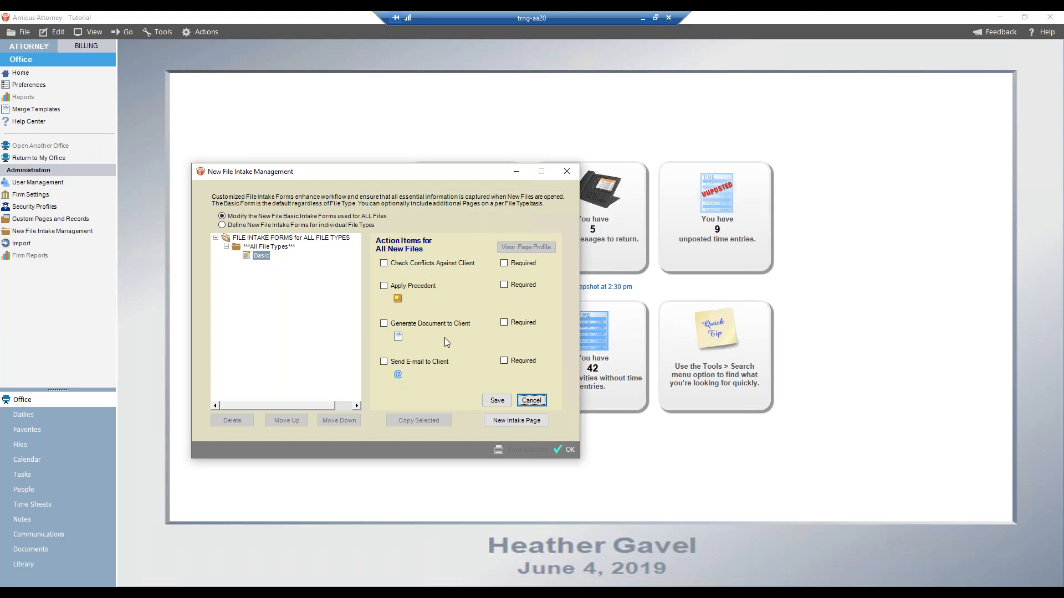
left_click(384, 324)
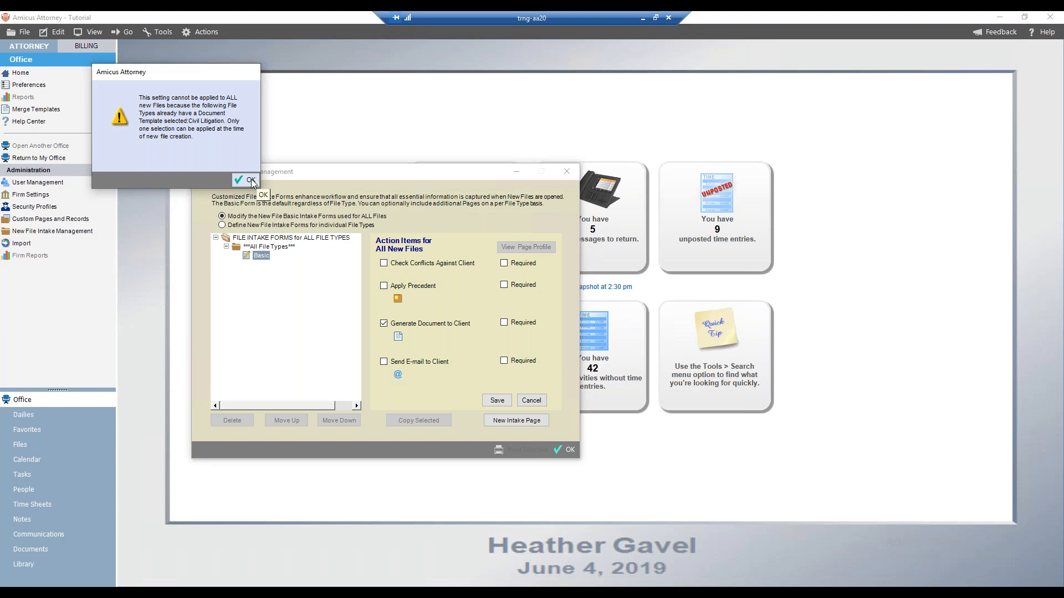
left_click(251, 178)
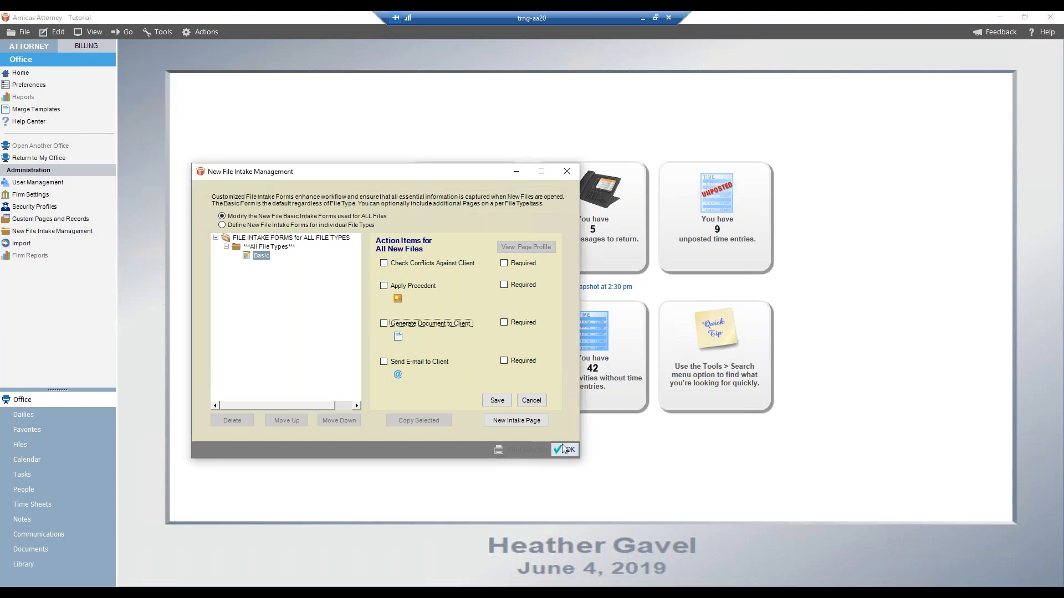
Back in per-file-type forms, enable Generate Document to Client with the Blank Letter (Word) template for Criminal, save, and close
left_click(222, 225)
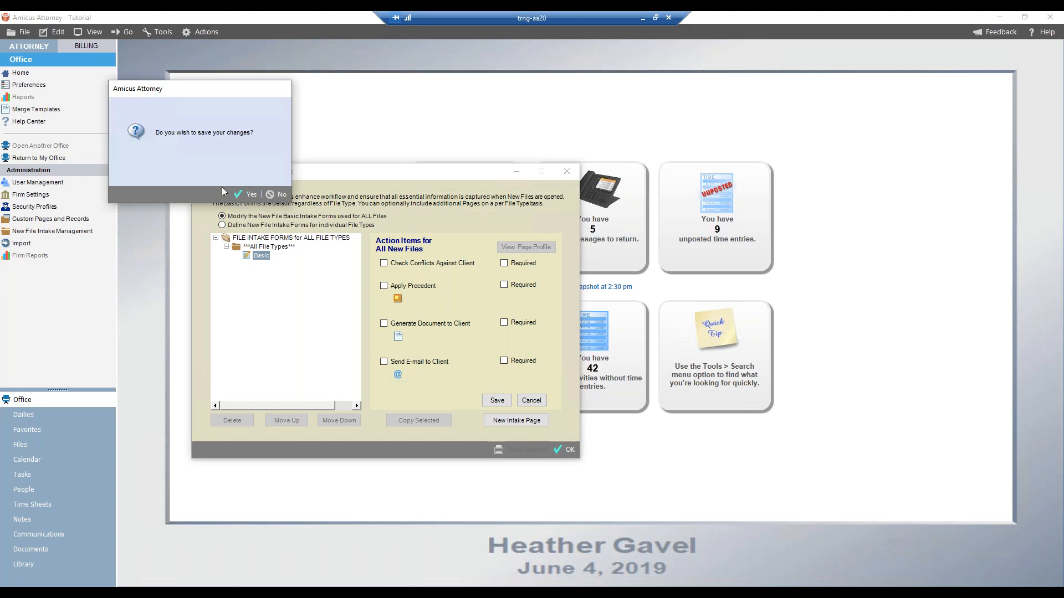
left_click(249, 197)
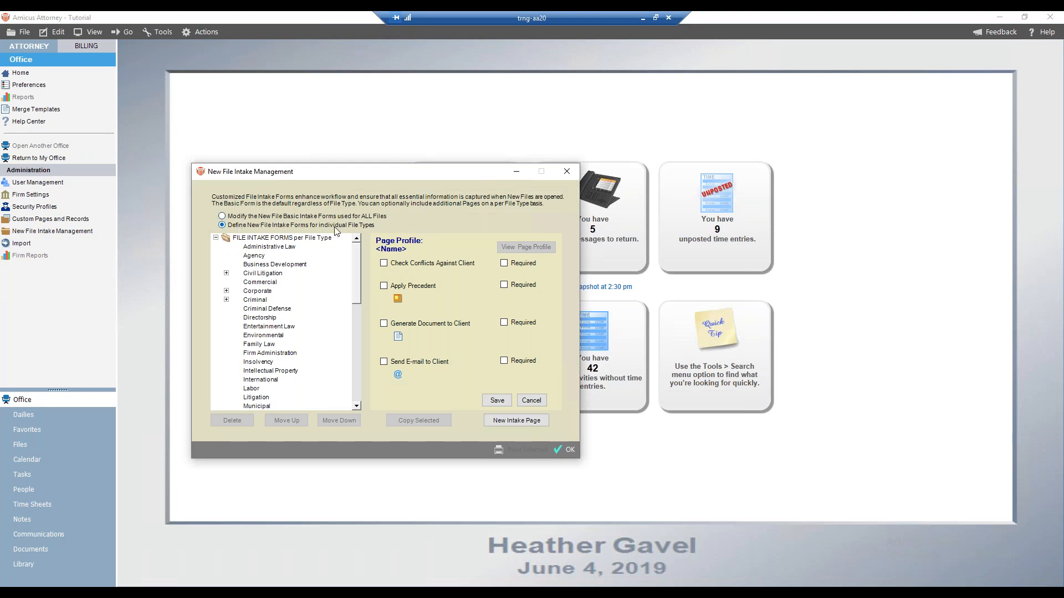
left_click(226, 299)
left_click(271, 309)
left_click(515, 249)
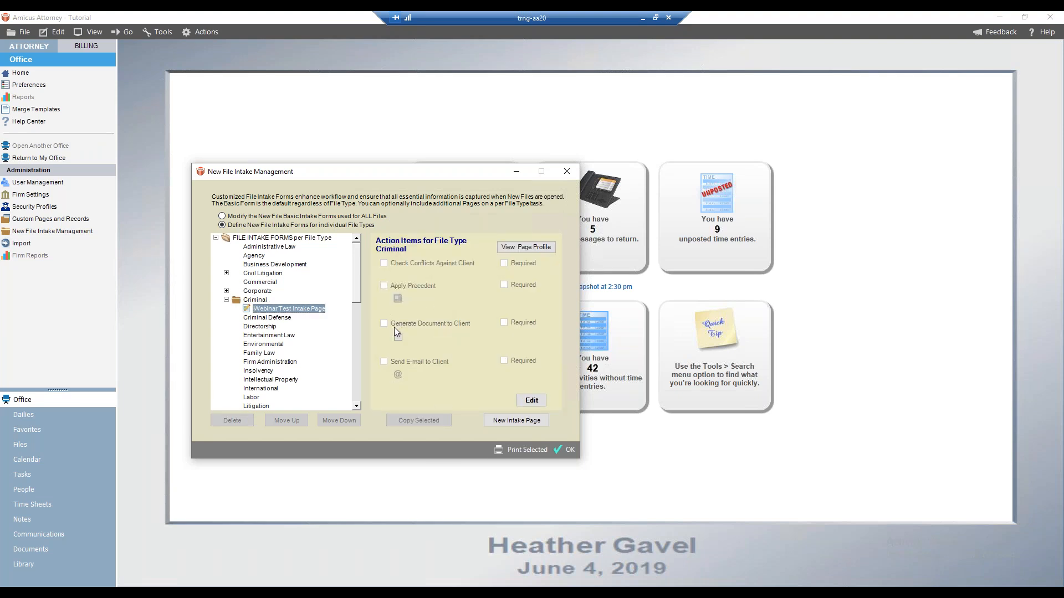
left_click(522, 400)
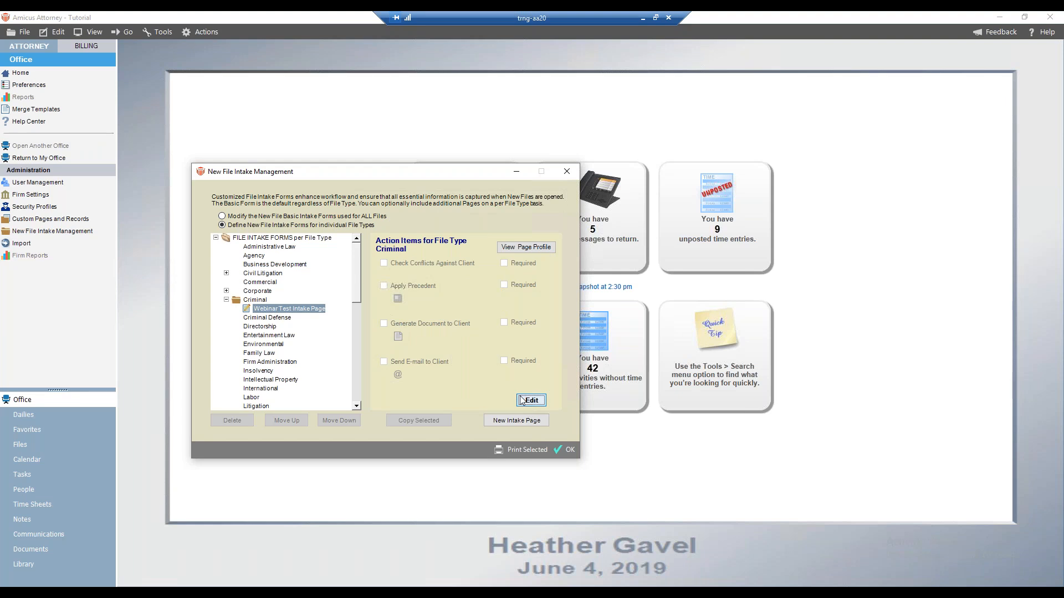
left_click(387, 325)
left_click(398, 337)
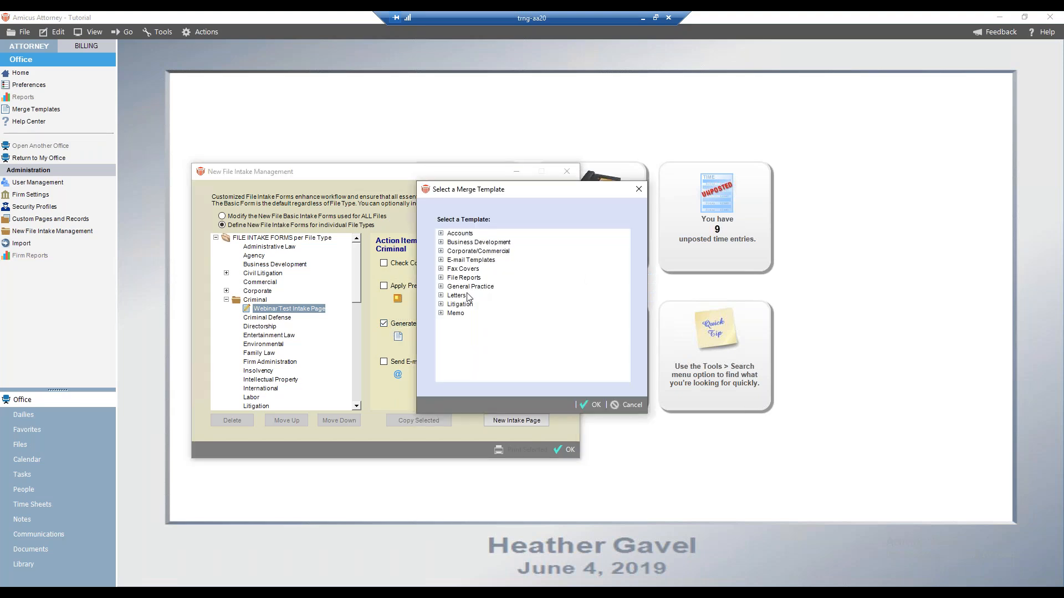
left_click(441, 296)
left_click(490, 313)
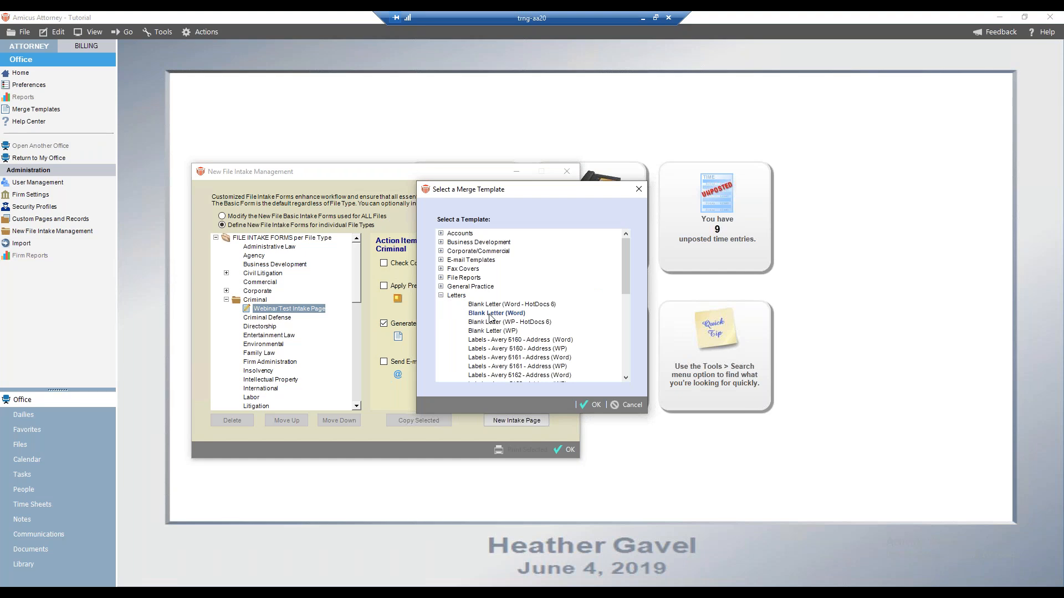
left_click(592, 404)
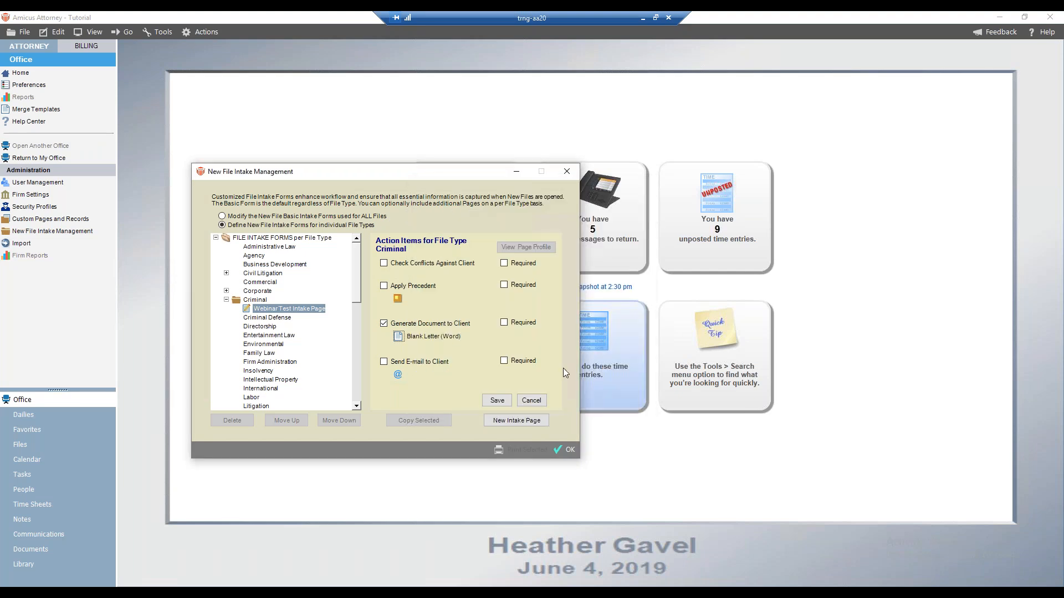
left_click(497, 401)
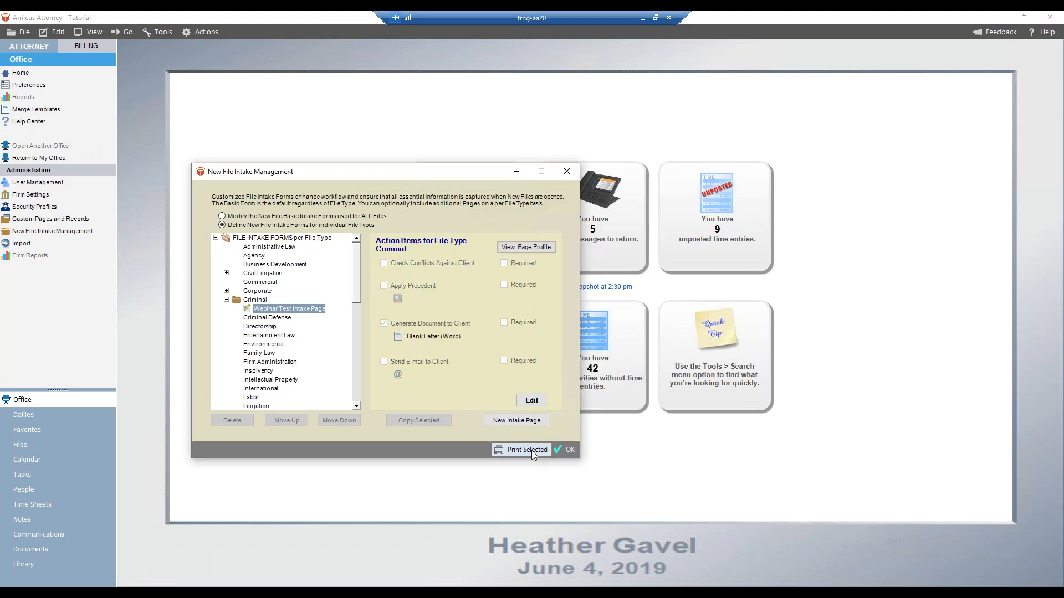
left_click(566, 450)
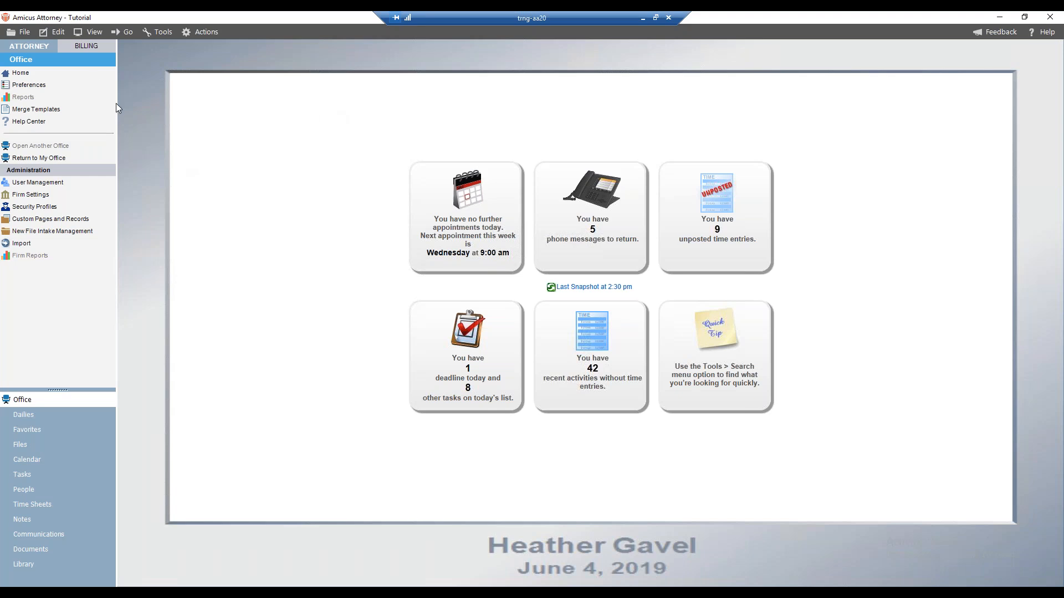
Start a new file from the Files list and set its file type to Criminal
left_click(21, 444)
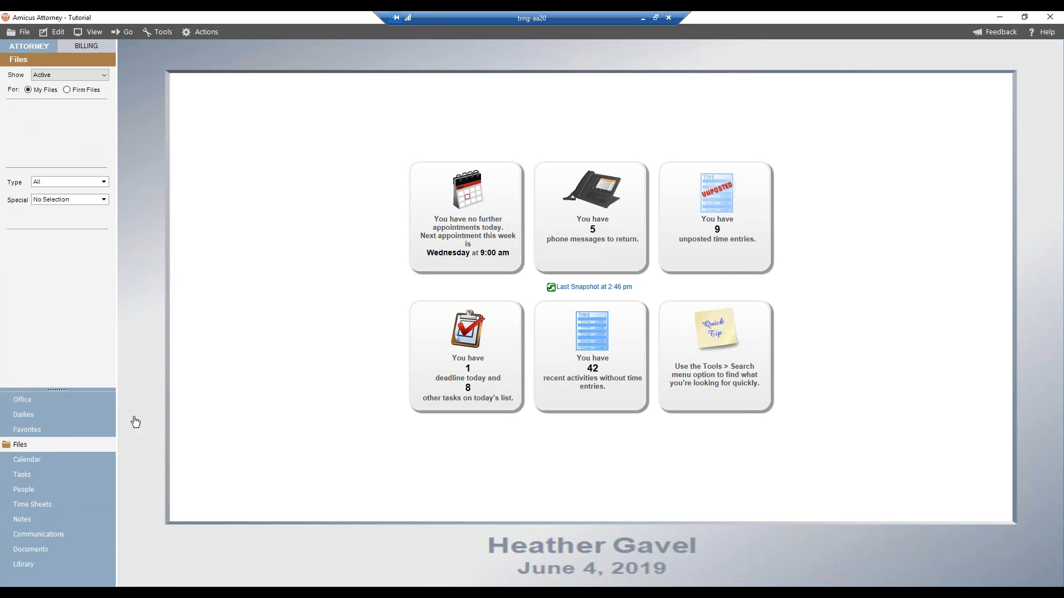
left_click(147, 53)
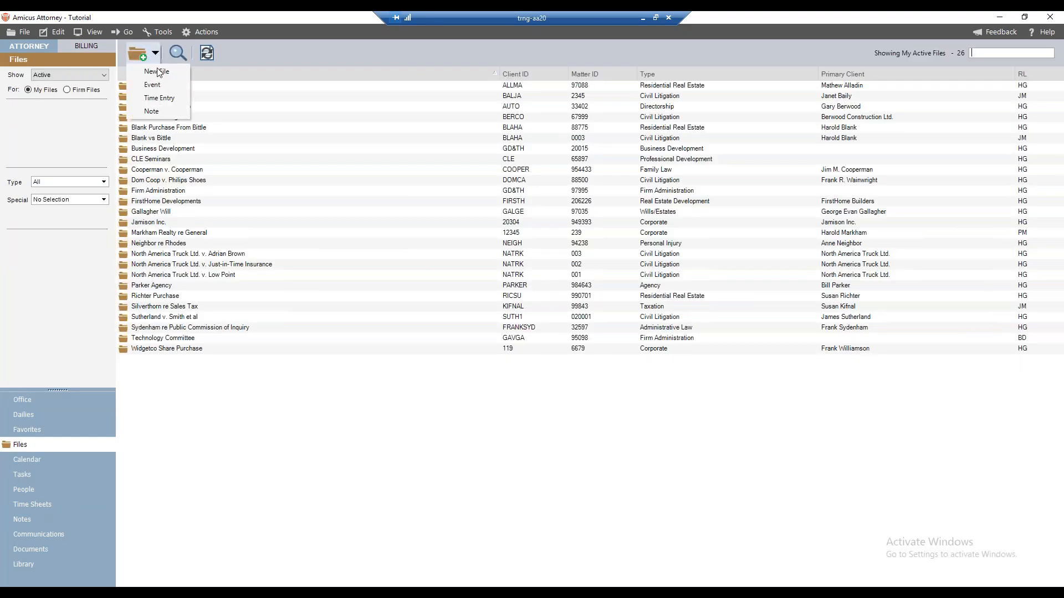
left_click(157, 72)
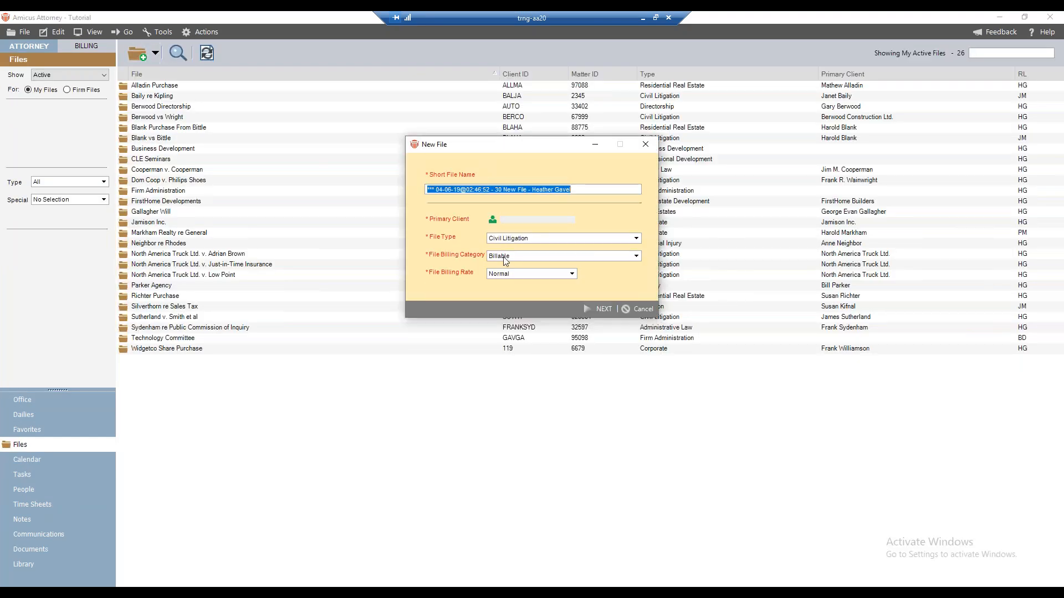
left_click(541, 242)
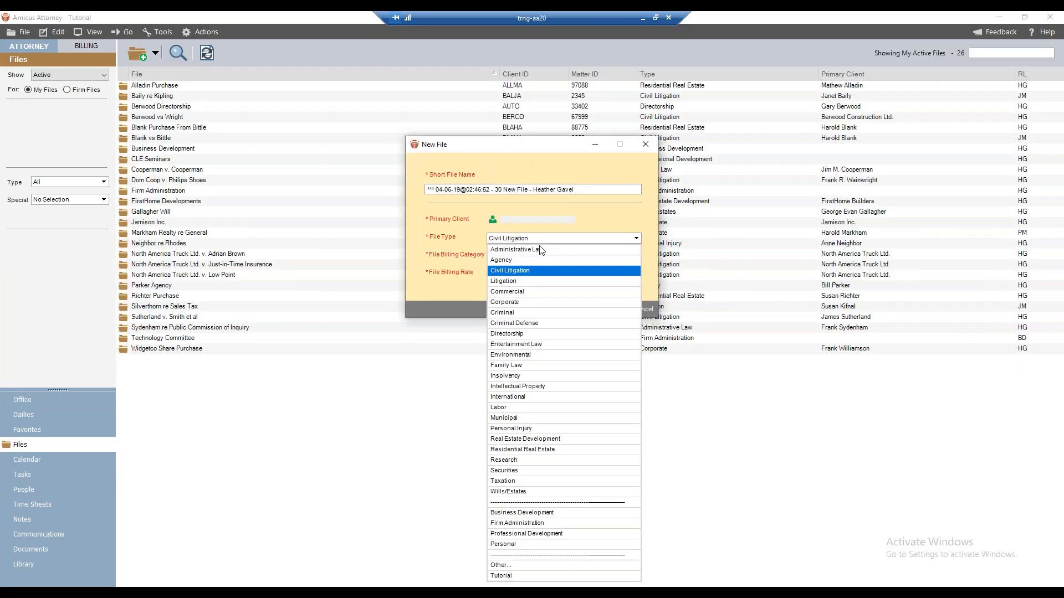
left_click(514, 314)
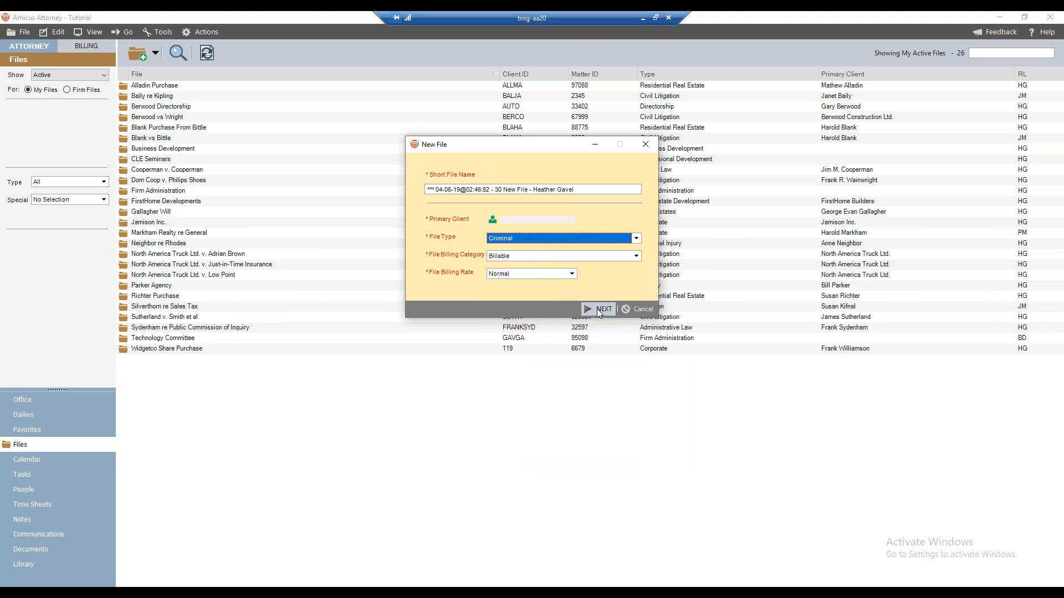
Choose the file's primary client, pass the intake page, and save and open the new Criminal file
left_click(597, 308)
left_click(339, 227)
left_click(492, 220)
double_click(406, 272)
left_click(590, 303)
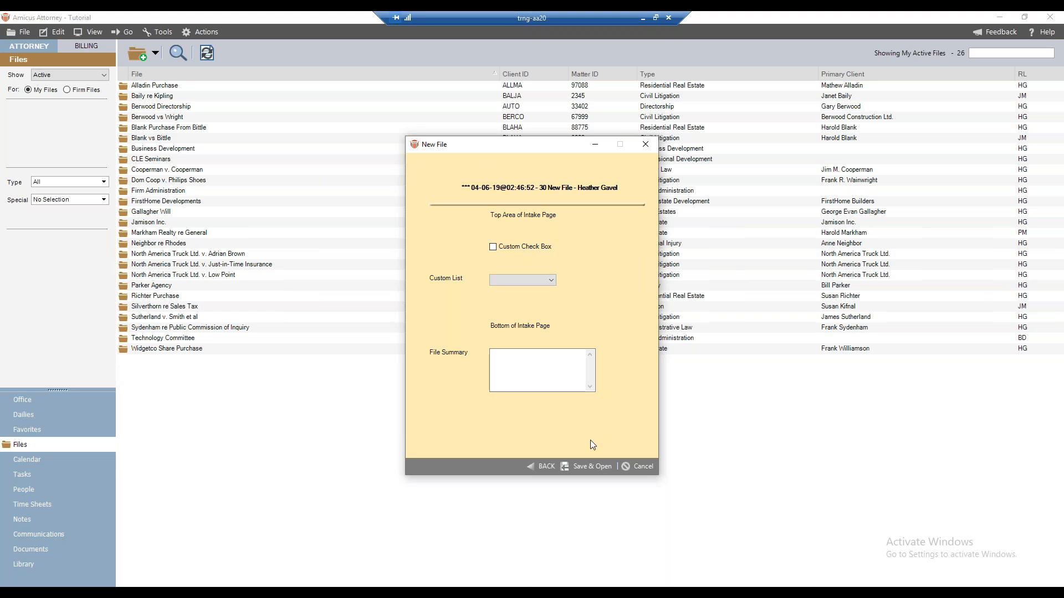
left_click(586, 464)
left_click(584, 467)
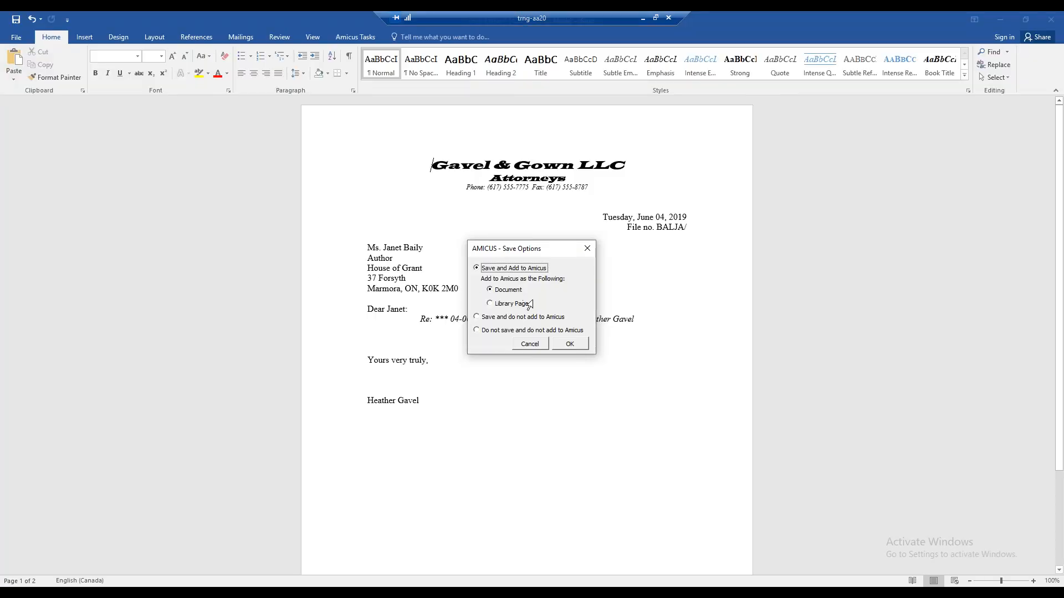
Close the generated Blank Letter without adding it to Amicus and dismiss the additional steps notice
left_click(518, 346)
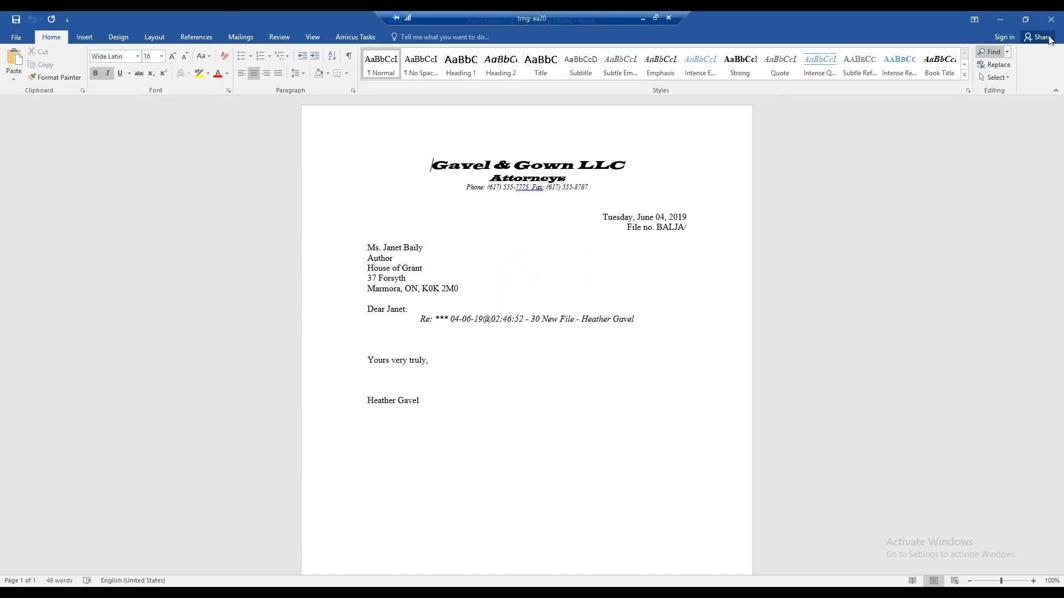
left_click(1051, 20)
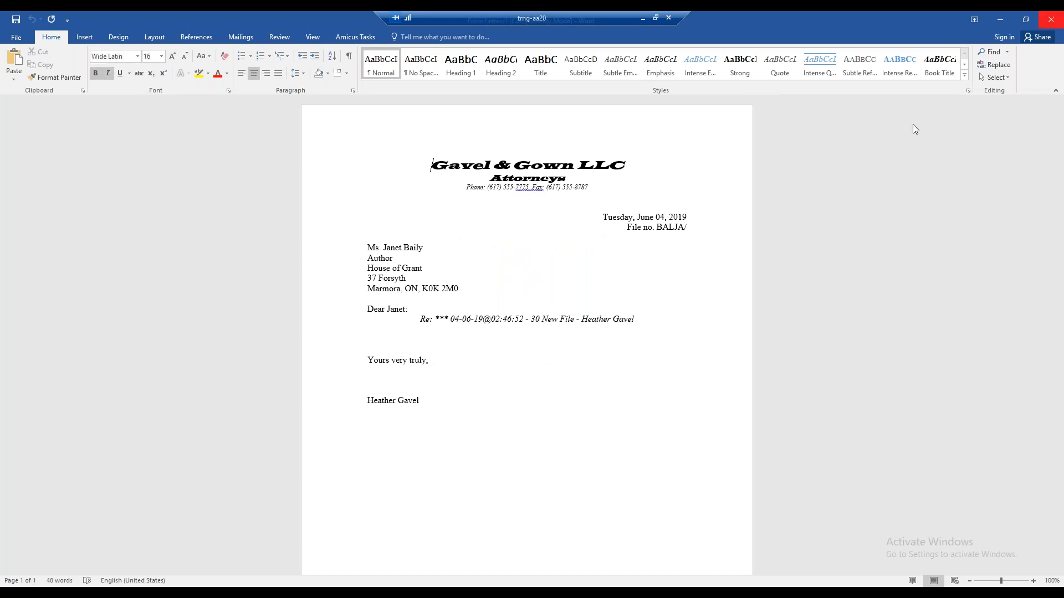
left_click(545, 327)
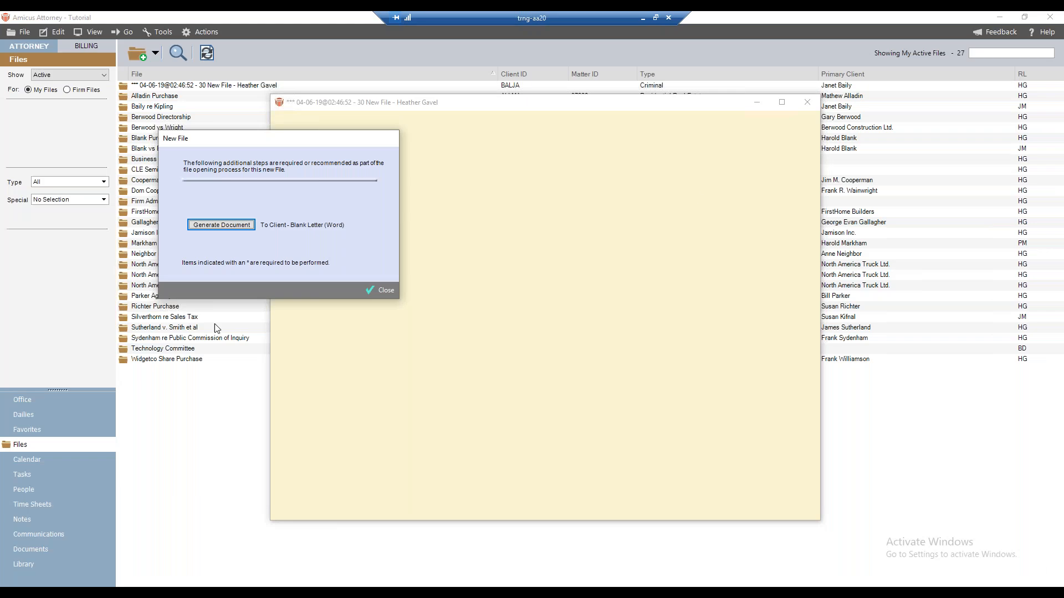
left_click(368, 290)
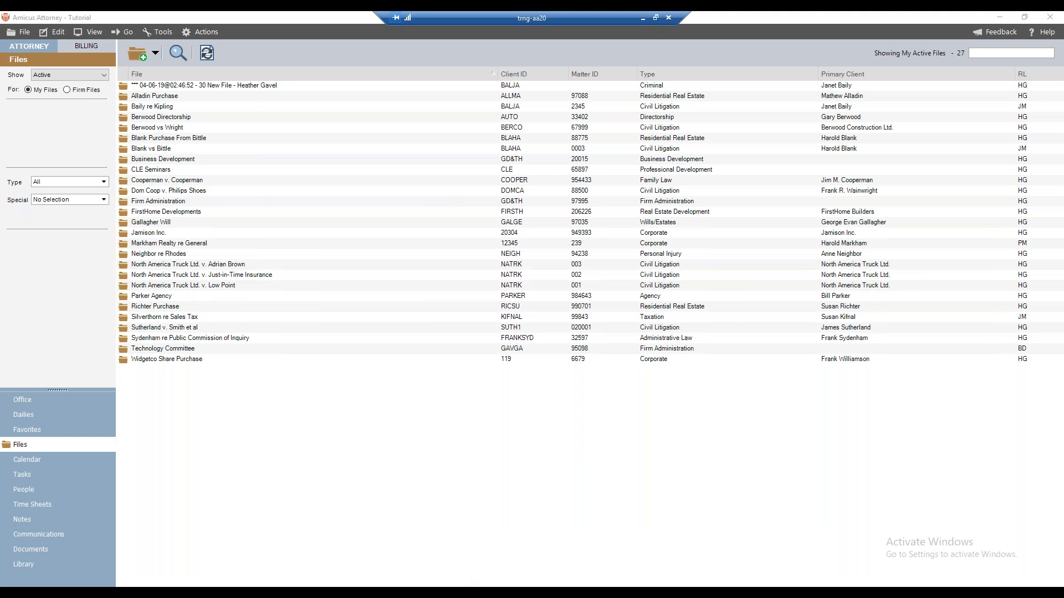
Bring up the new Criminal file's window and switch to the PowerPoint slide show
mouse_move(462, 579)
left_click(519, 517)
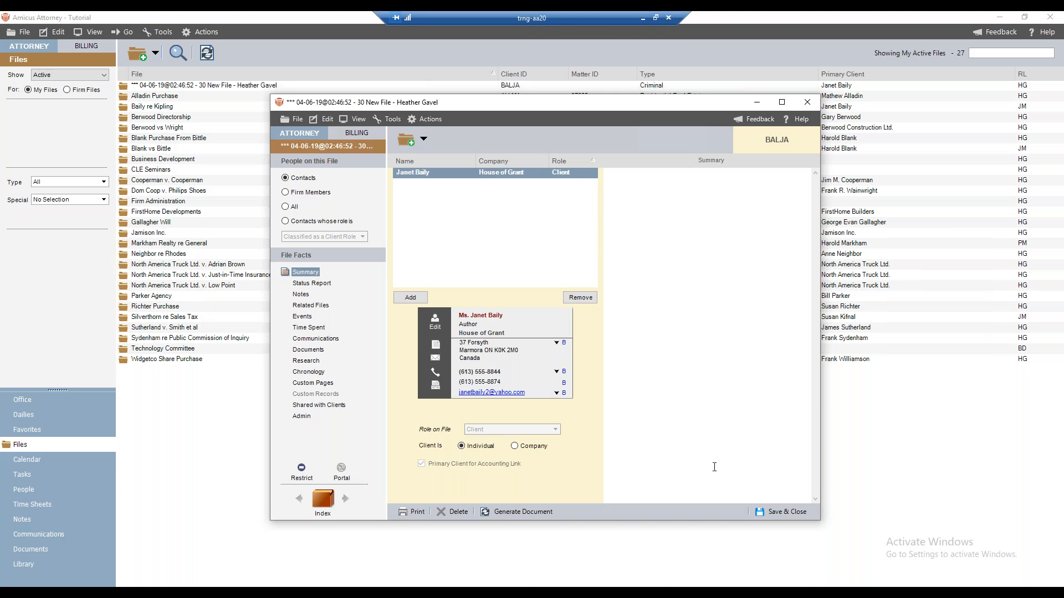
key("alt+Tab")
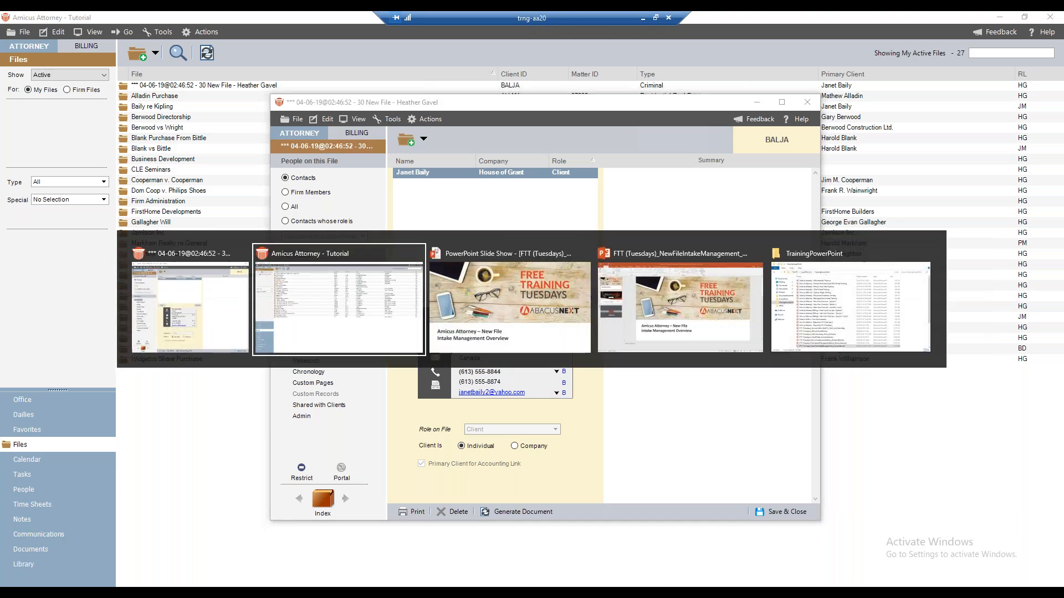
key("alt+Tab")
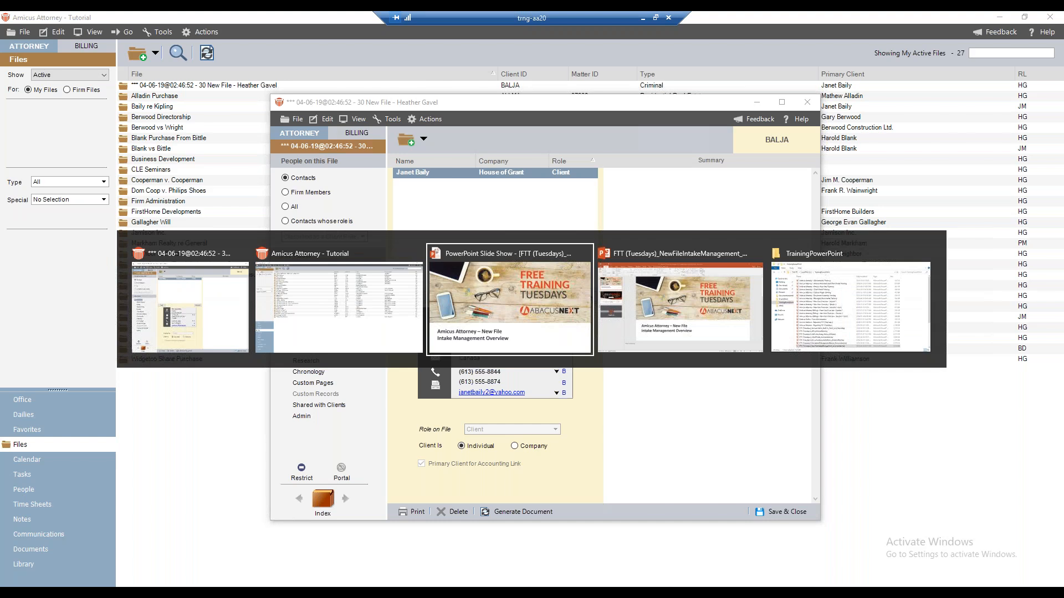